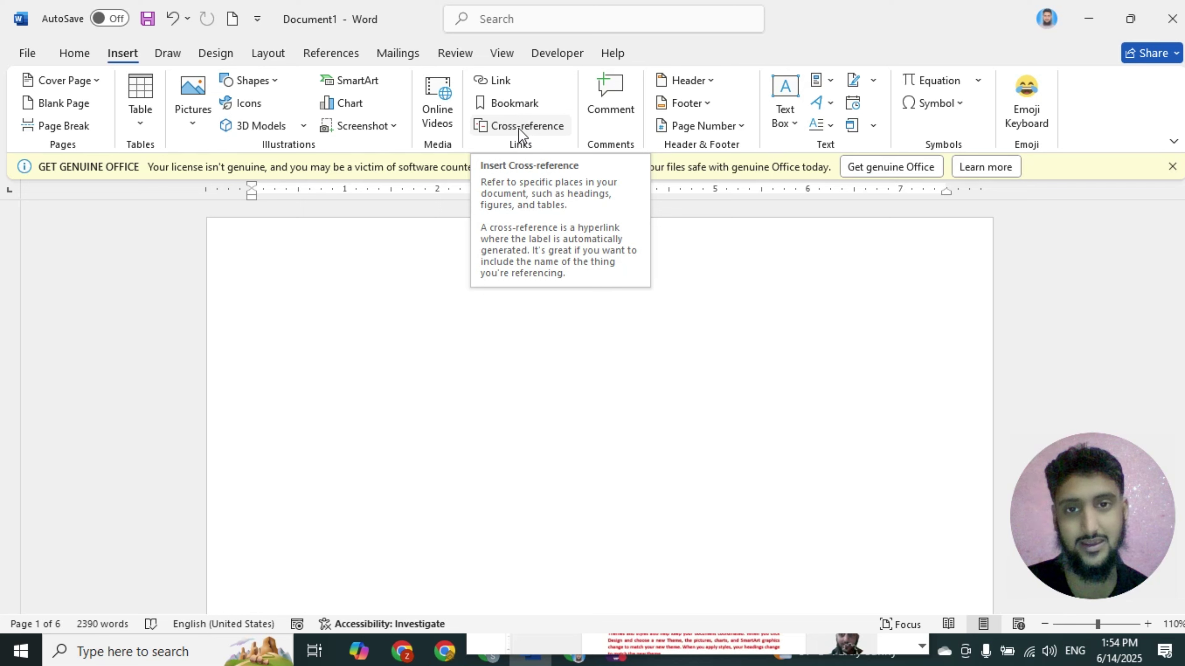
Look through all pages of the document to examine the text and the pictures placed in it, ending back at the first page
{"action": "left_click", "coordinate": [352, 53]}
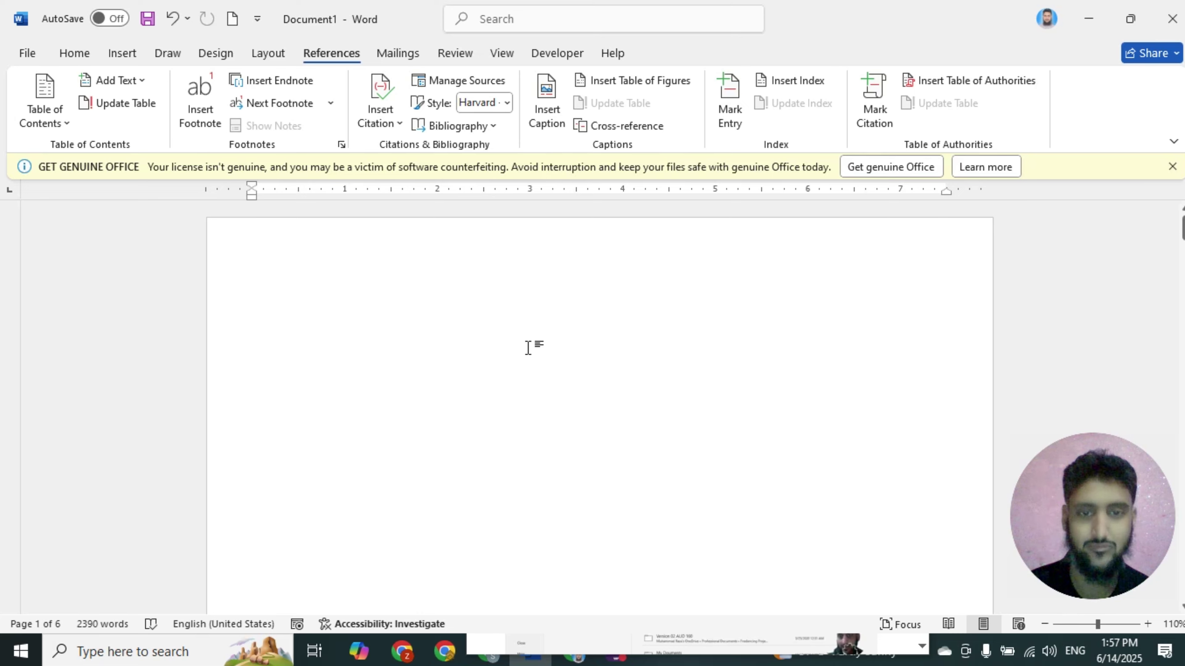
{"action": "scroll", "coordinate": [528, 348], "scroll_direction": "down", "scroll_amount": 10}
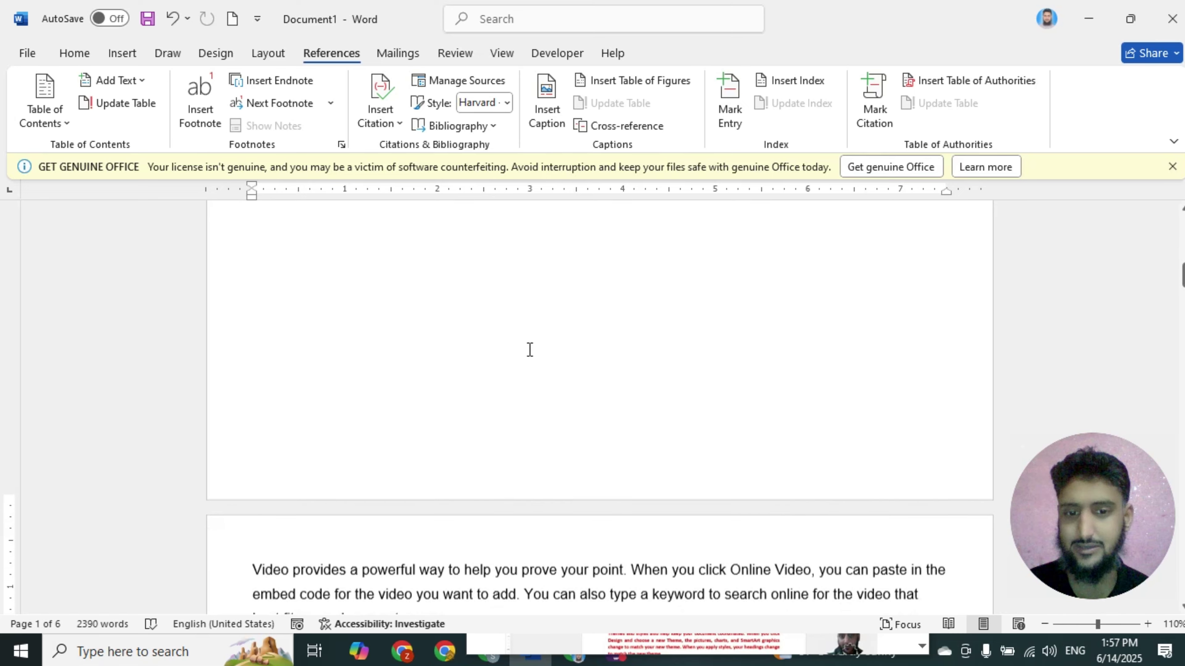
{"action": "scroll", "coordinate": [530, 349], "scroll_direction": "down", "scroll_amount": 5}
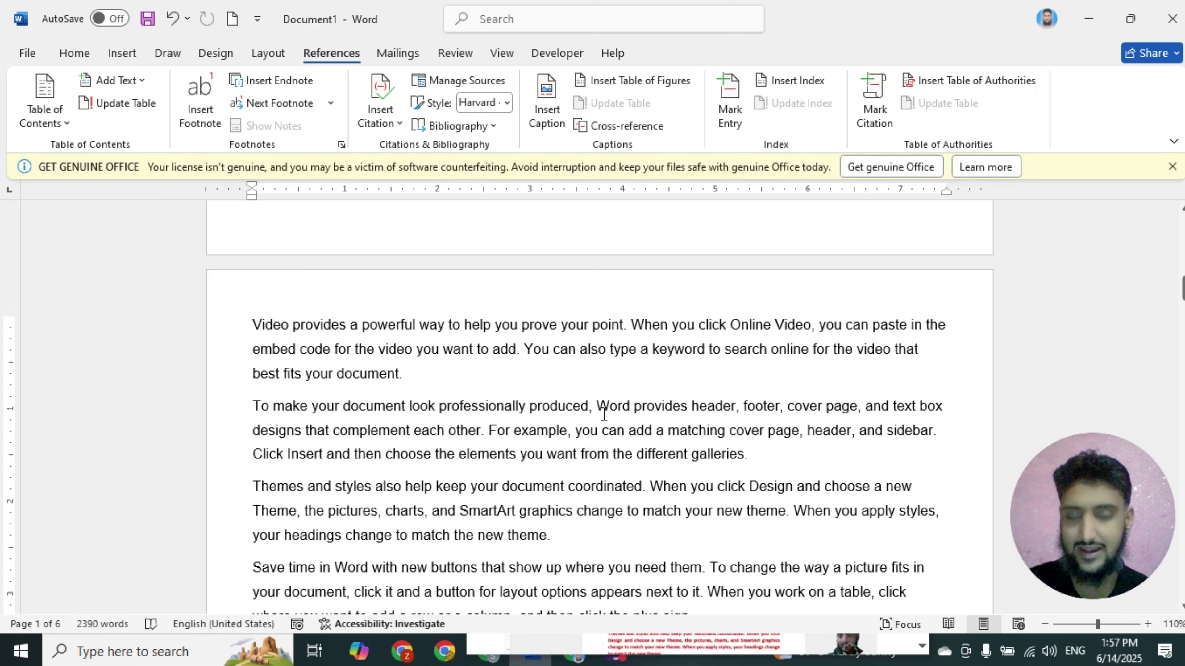
{"action": "scroll", "coordinate": [604, 414], "scroll_direction": "down", "scroll_amount": 10}
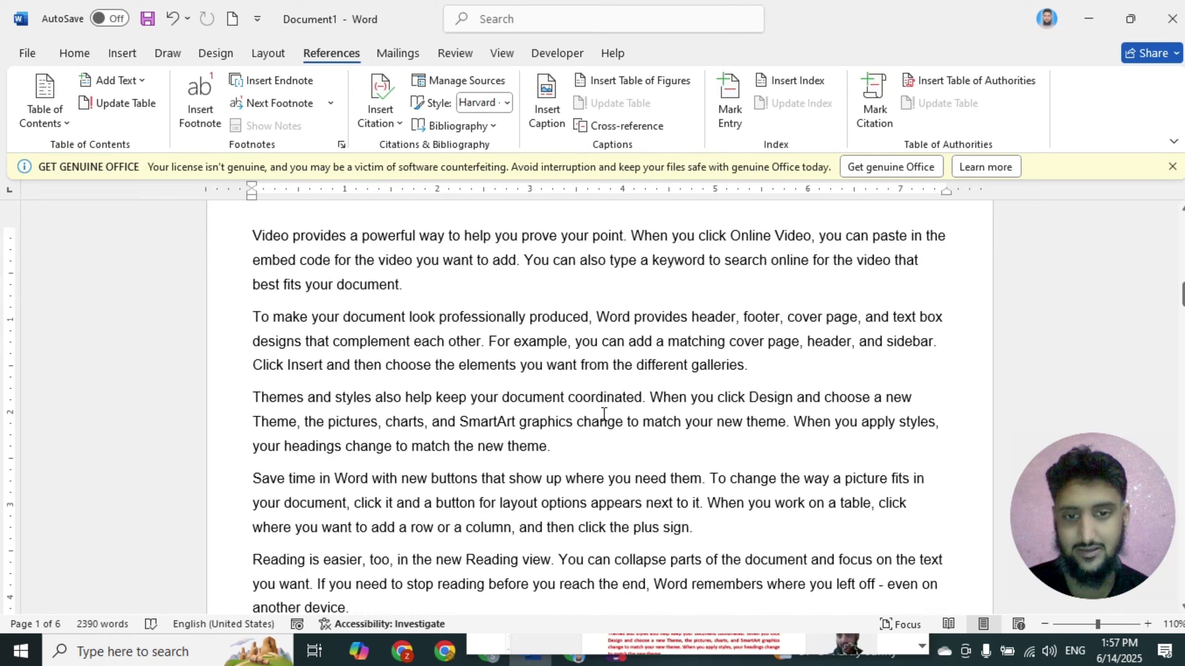
{"action": "scroll", "coordinate": [603, 415], "scroll_direction": "down", "scroll_amount": 1}
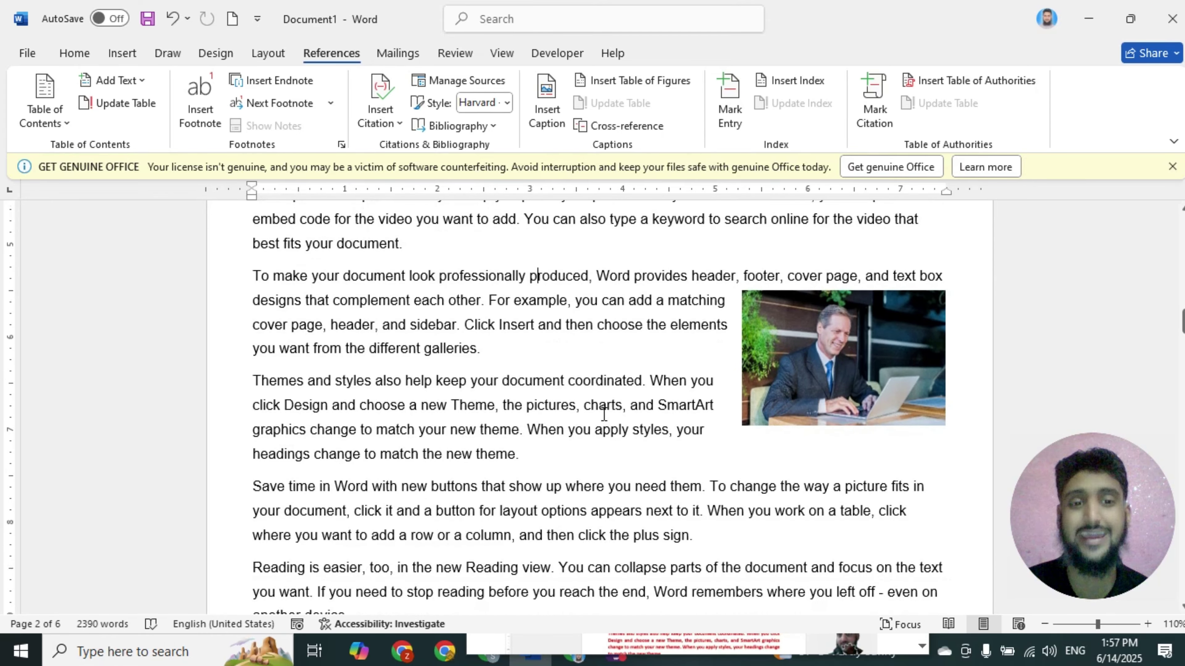
{"action": "scroll", "coordinate": [604, 423], "scroll_direction": "down", "scroll_amount": 5}
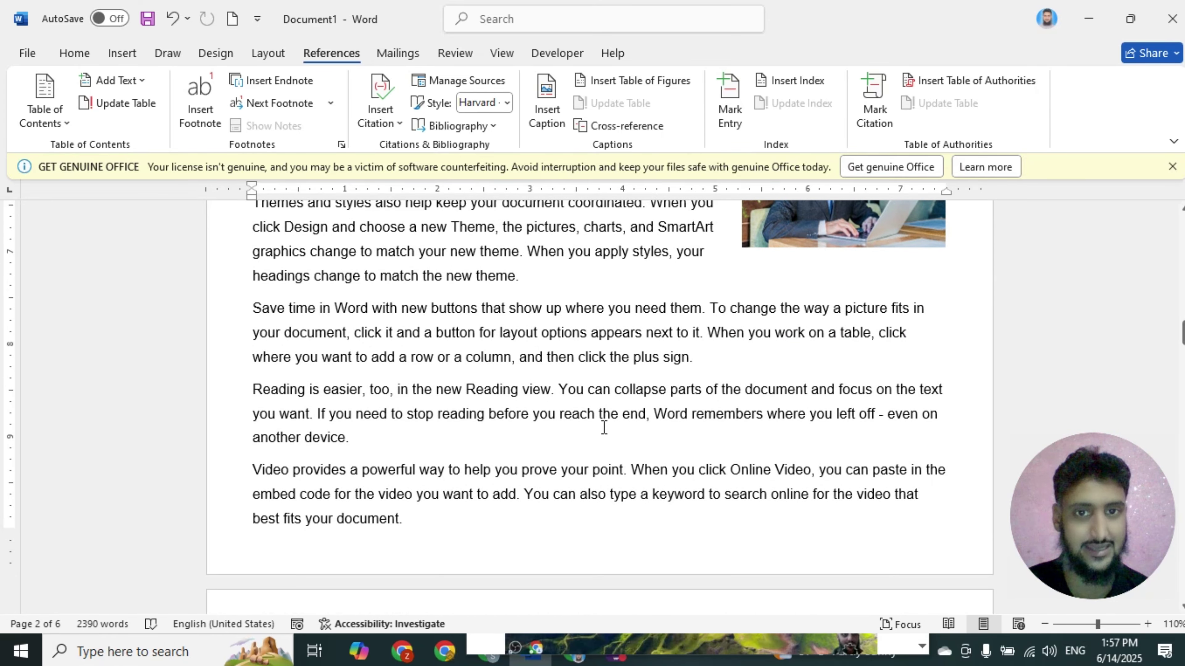
{"action": "scroll", "coordinate": [604, 427], "scroll_direction": "down", "scroll_amount": 5}
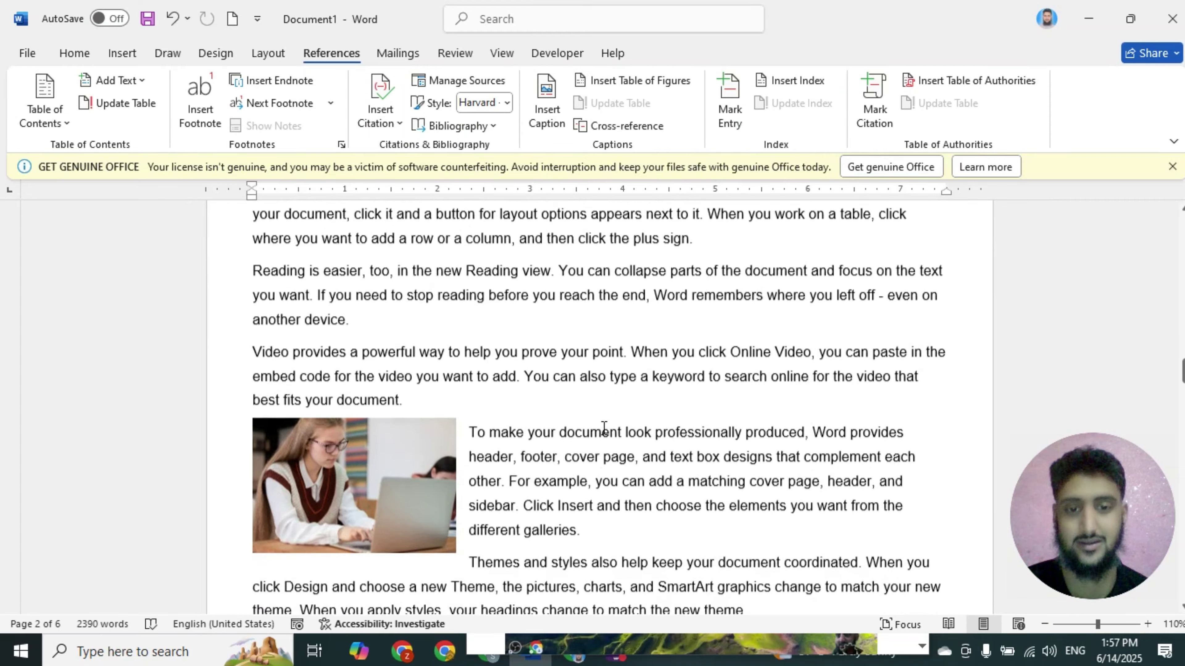
{"action": "scroll", "coordinate": [604, 428], "scroll_direction": "down", "scroll_amount": 12}
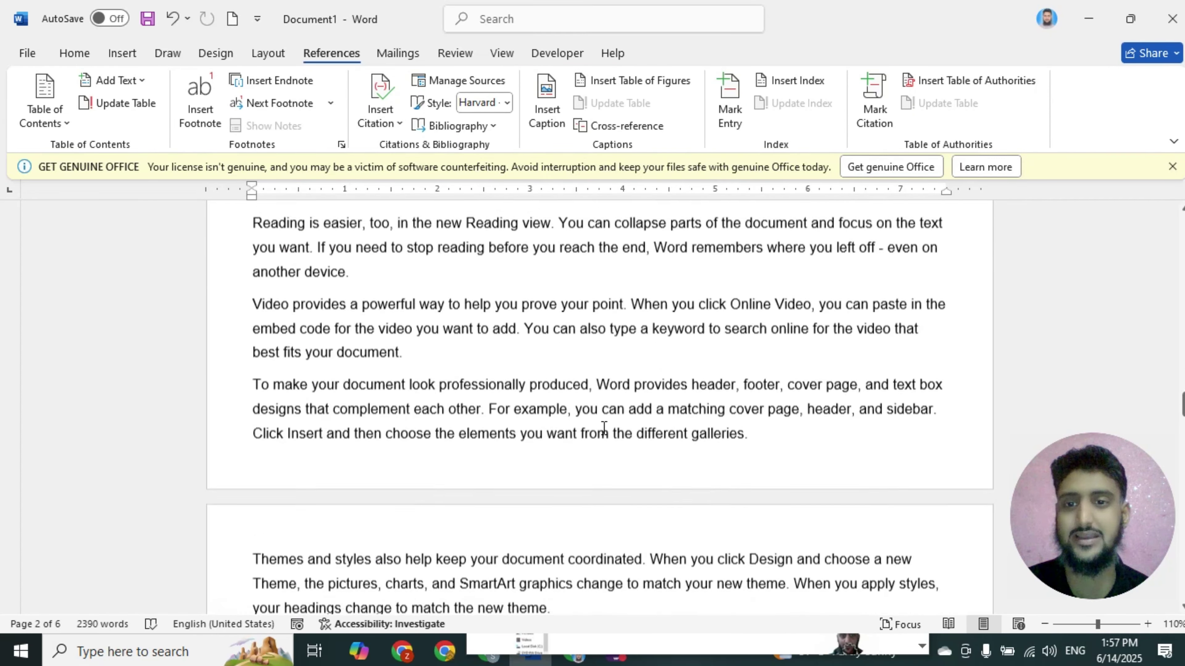
{"action": "scroll", "coordinate": [604, 428], "scroll_direction": "down", "scroll_amount": 12}
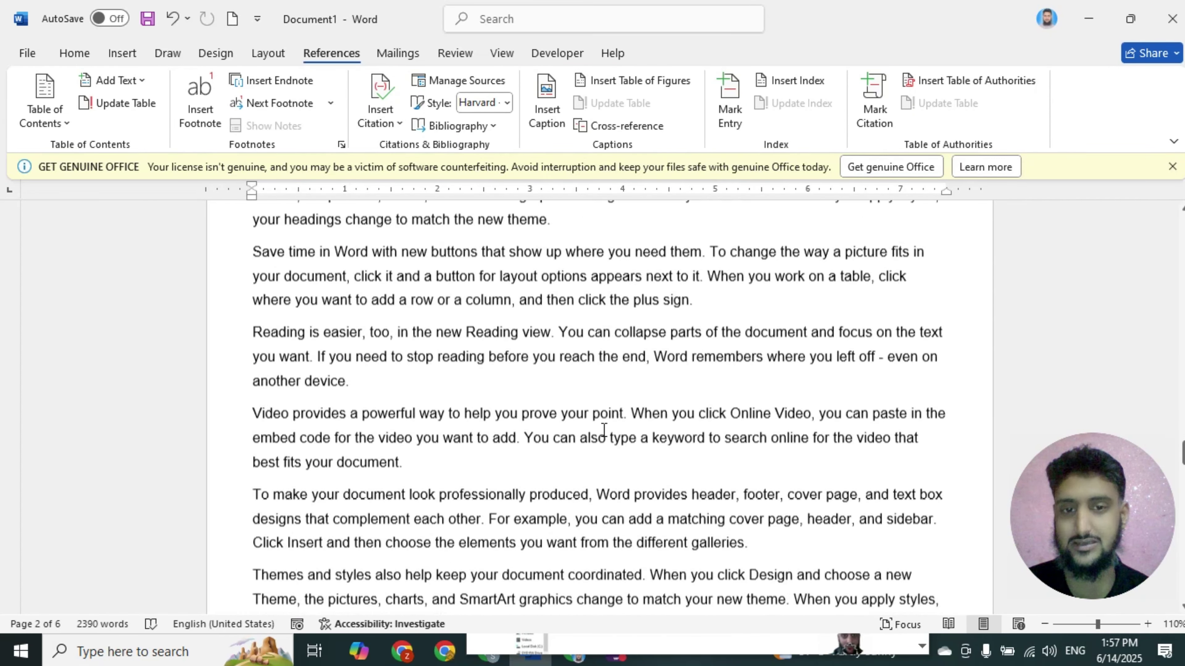
{"action": "scroll", "coordinate": [619, 457], "scroll_direction": "down", "scroll_amount": 12}
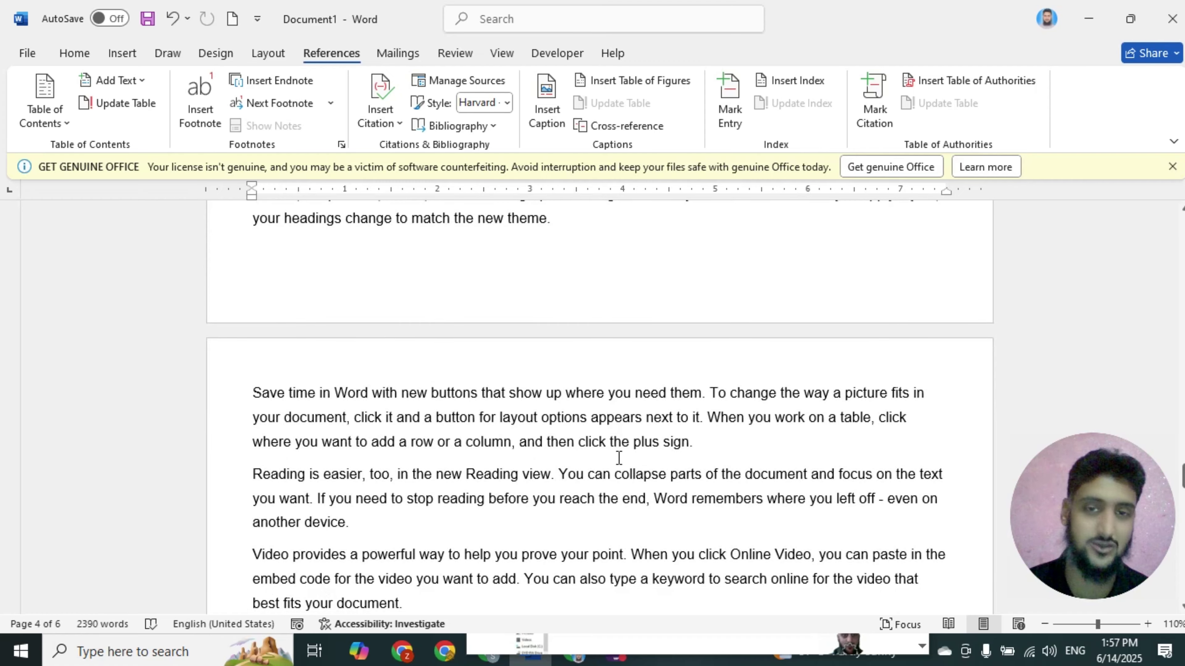
{"action": "scroll", "coordinate": [618, 457], "scroll_direction": "down", "scroll_amount": 9}
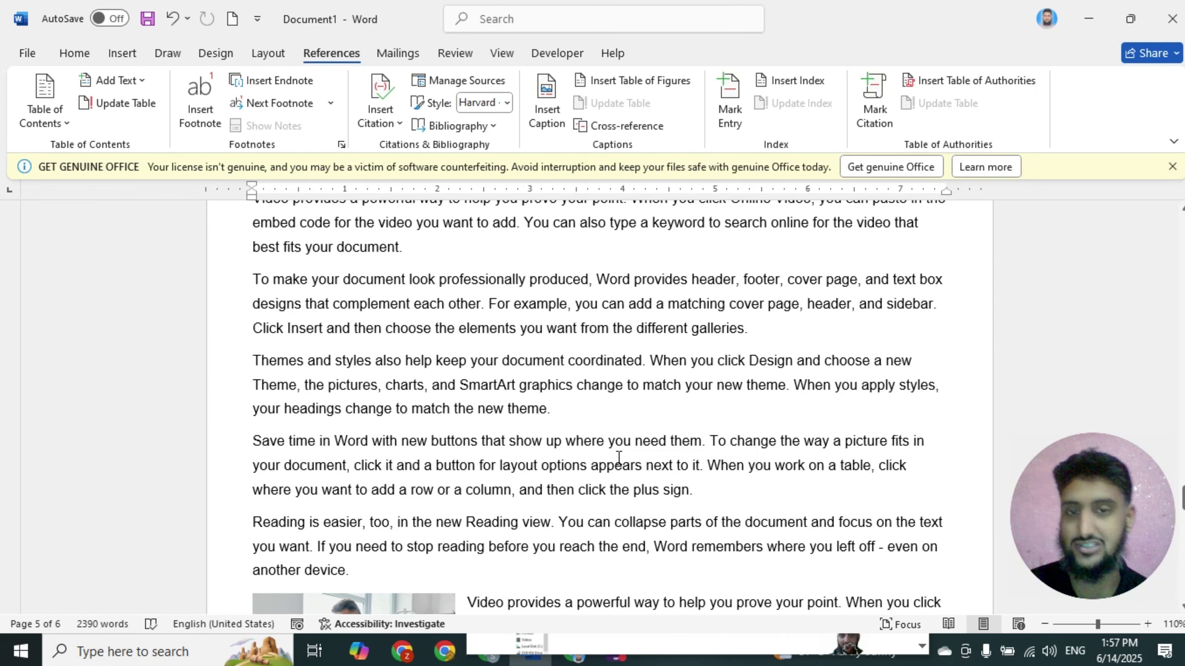
{"action": "scroll", "coordinate": [690, 357], "scroll_direction": "down", "scroll_amount": 6}
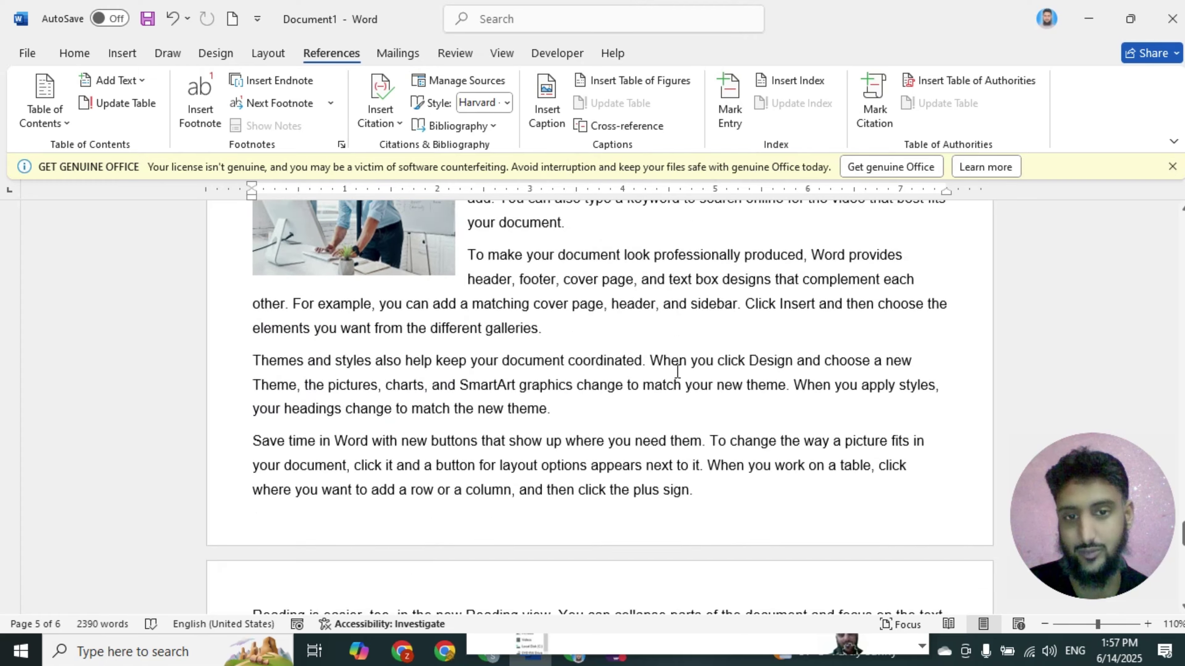
{"action": "scroll", "coordinate": [677, 374], "scroll_direction": "down", "scroll_amount": 10}
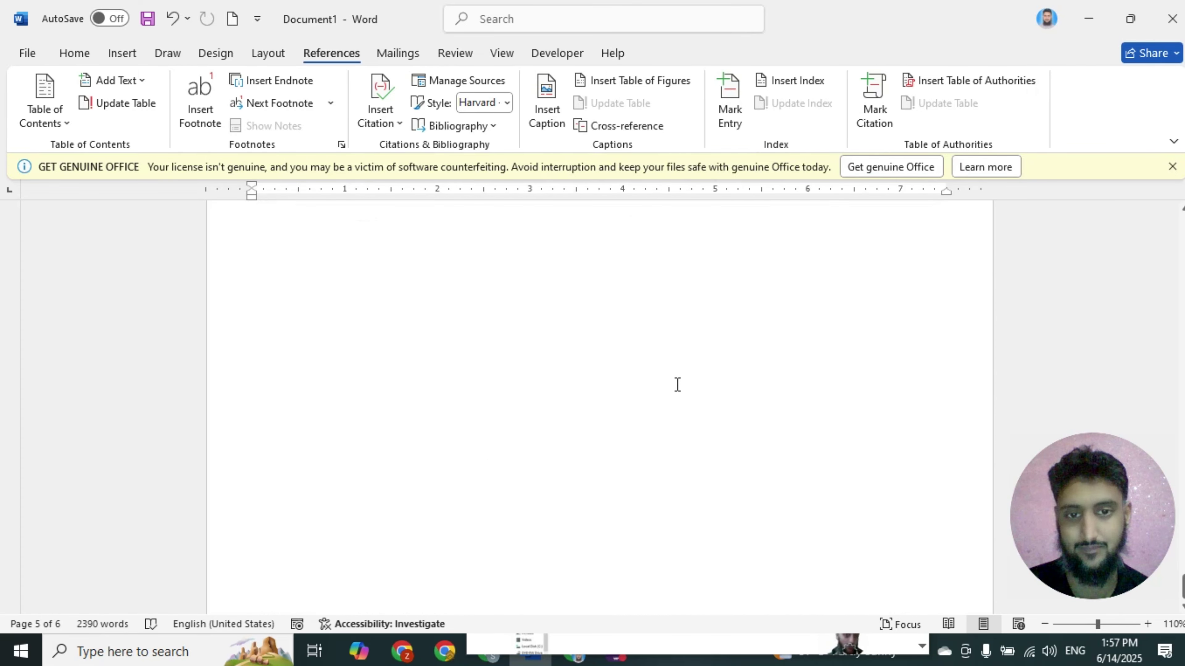
{"action": "scroll", "coordinate": [678, 384], "scroll_direction": "up", "scroll_amount": 8}
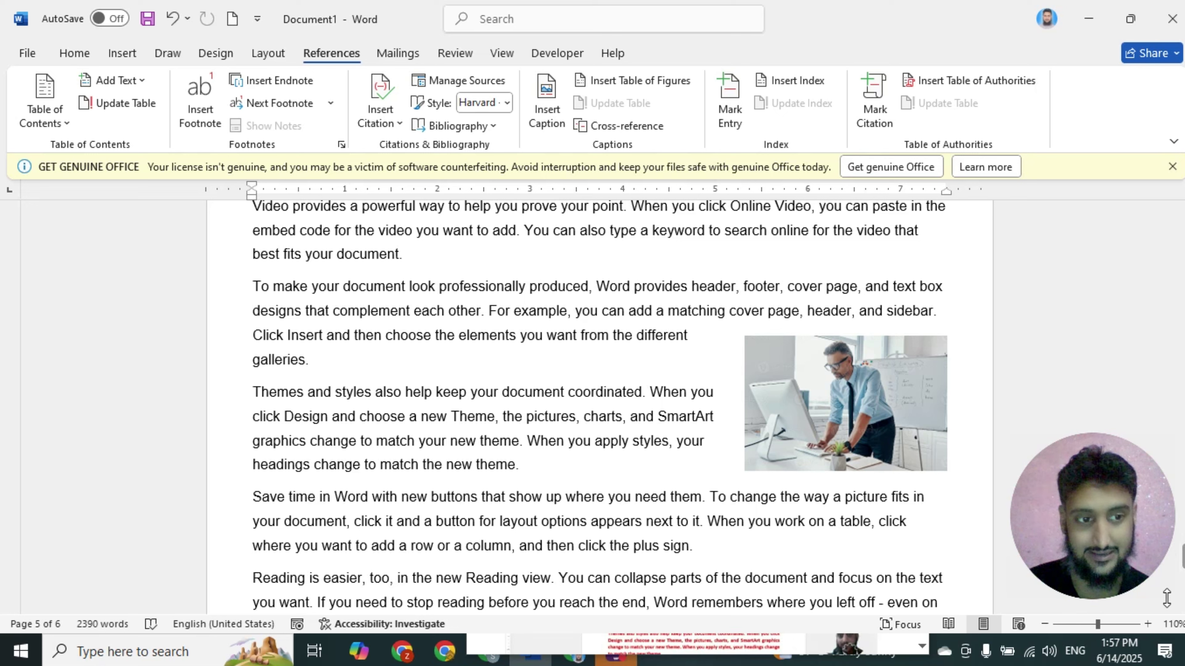
{"action": "left_click_drag", "start_coordinate": [1182, 555], "coordinate": [1183, 227]}
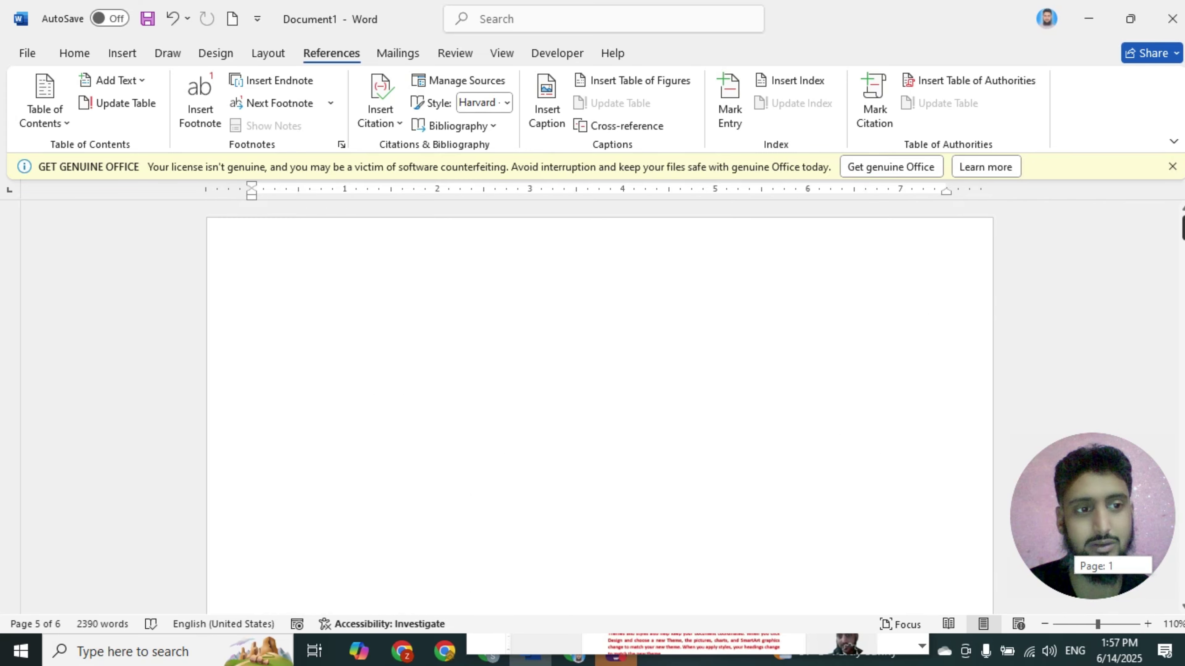
Start inserting a caption for the picture of the man with a laptop on page 2
{"action": "scroll", "coordinate": [795, 354], "scroll_direction": "down", "scroll_amount": 1}
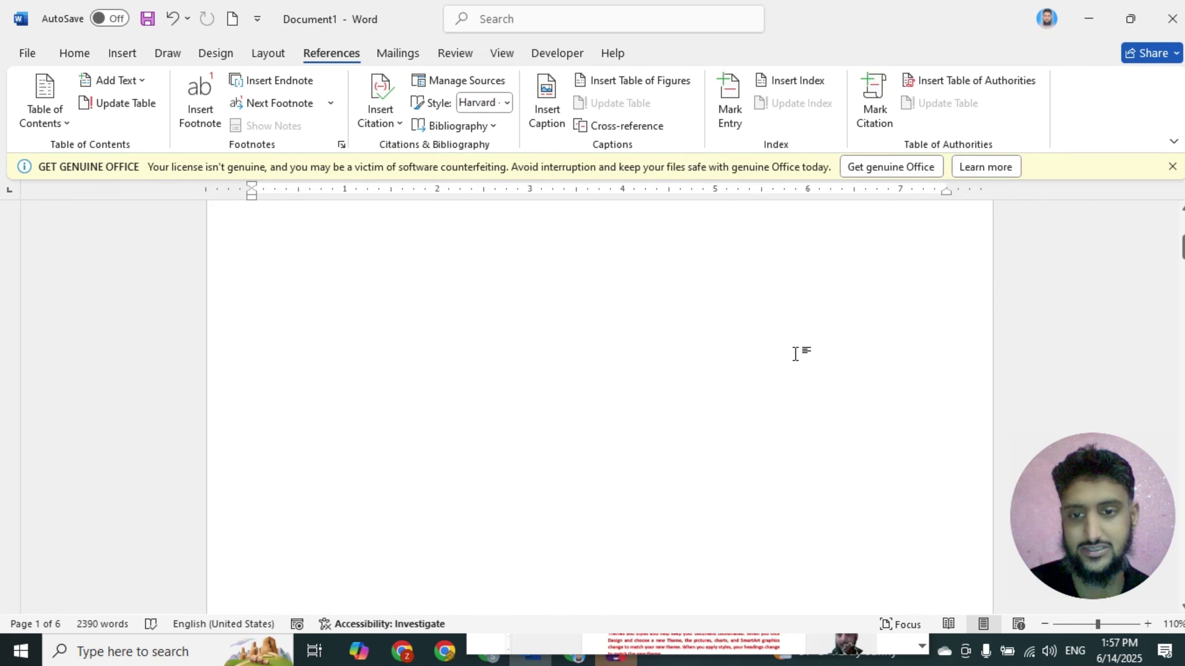
{"action": "scroll", "coordinate": [795, 353], "scroll_direction": "down", "scroll_amount": 5}
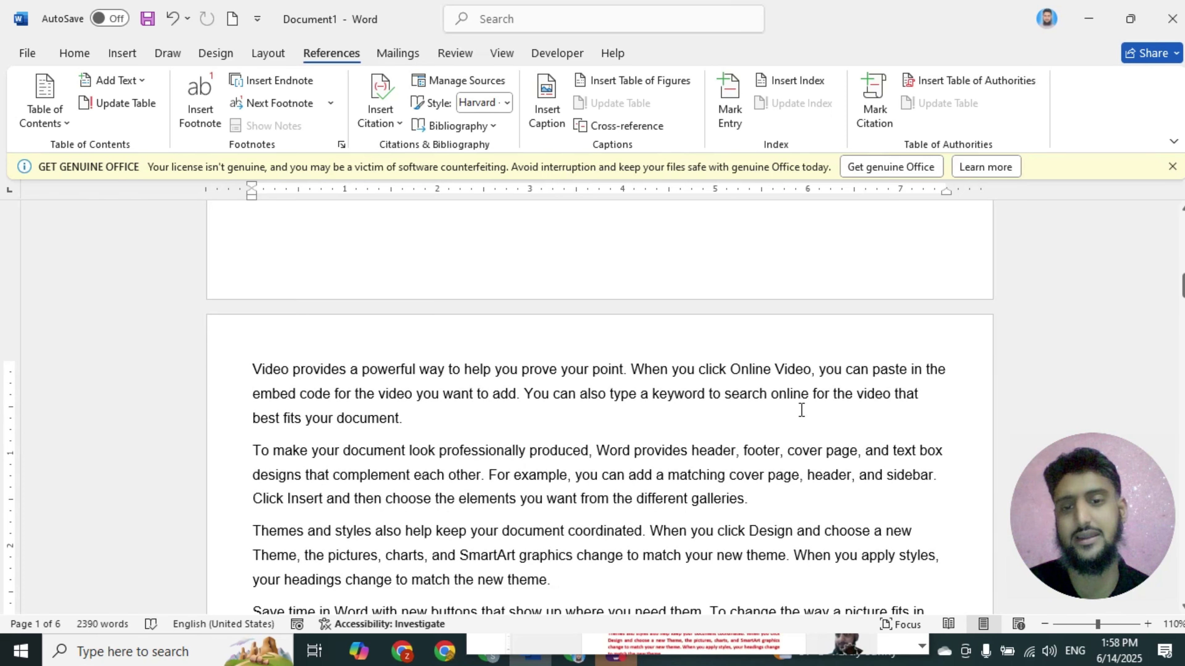
{"action": "scroll", "coordinate": [801, 411], "scroll_direction": "down", "scroll_amount": 3}
{"action": "scroll", "coordinate": [801, 411], "scroll_direction": "down", "scroll_amount": 5}
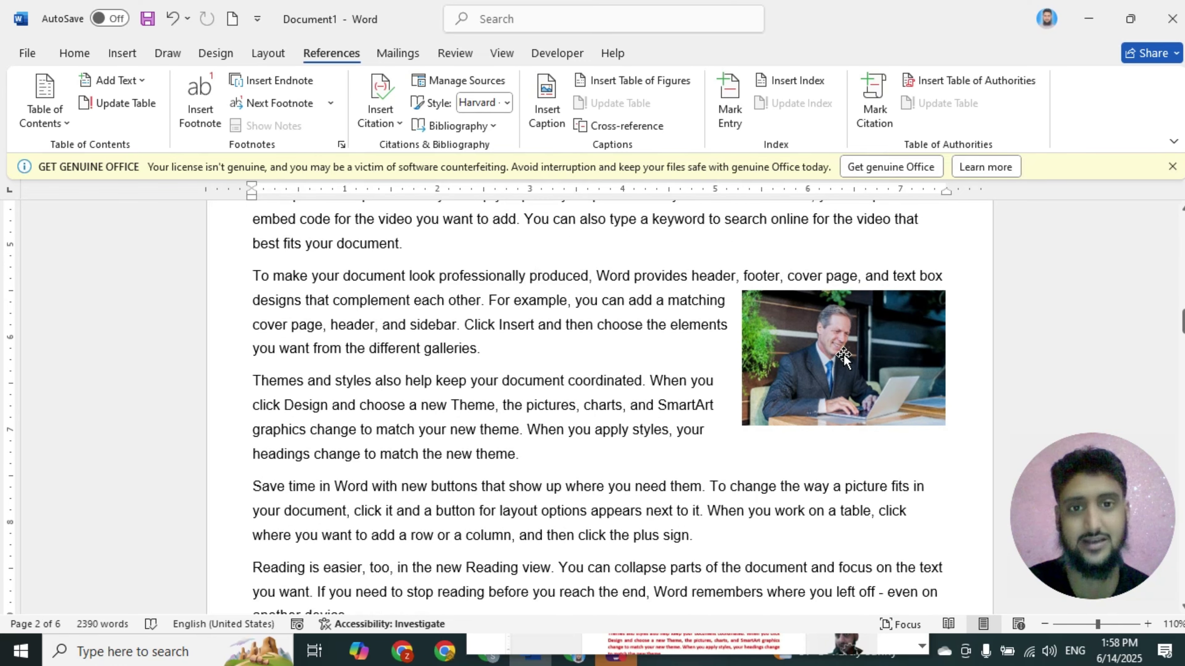
{"action": "left_click", "coordinate": [844, 358]}
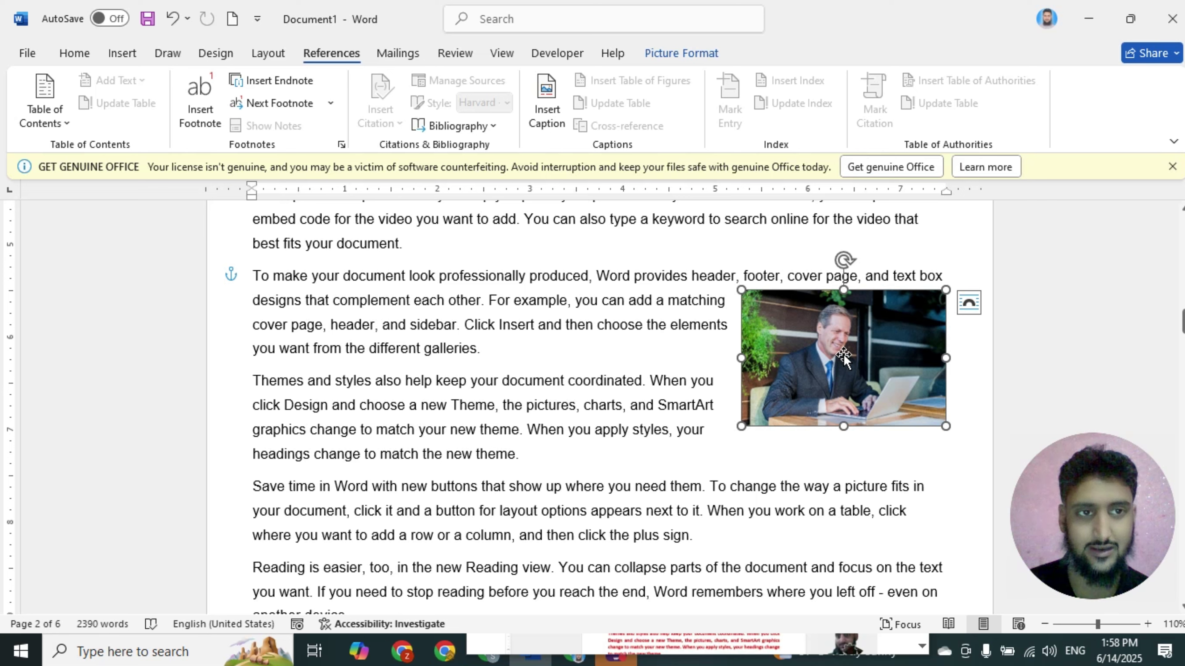
{"action": "left_click", "coordinate": [542, 125]}
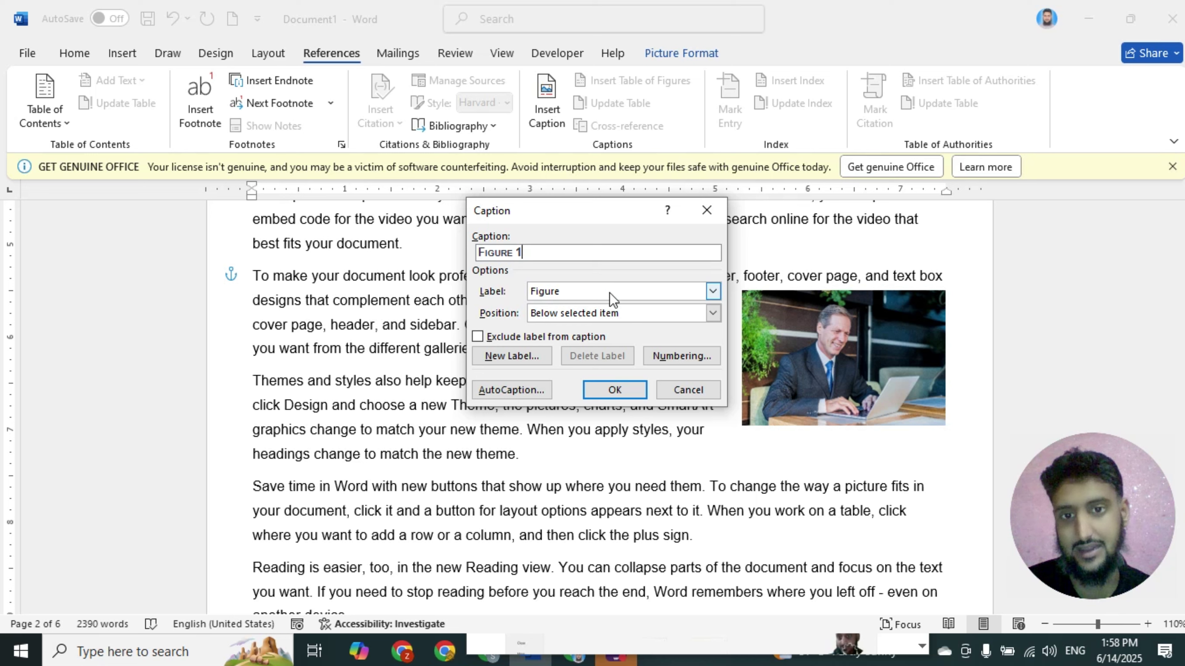
Review the available caption labels and choose Figure for the picture's caption
{"action": "left_click", "coordinate": [713, 291]}
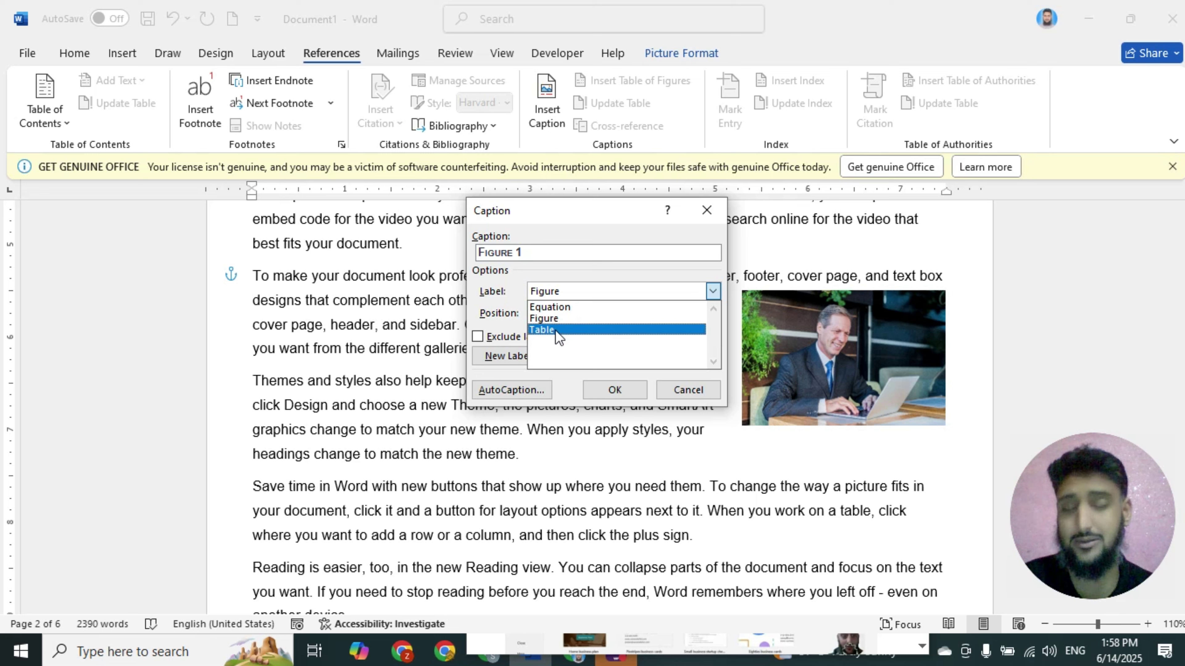
{"action": "left_click", "coordinate": [514, 290]}
{"action": "left_click", "coordinate": [914, 455]}
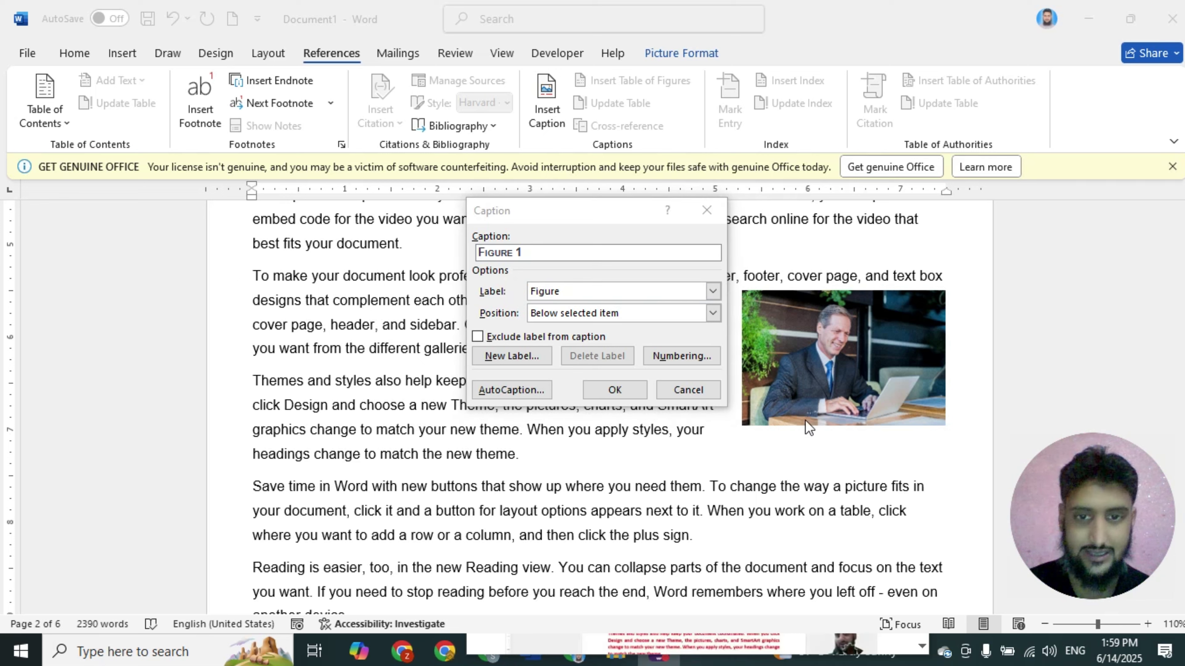
{"action": "left_click", "coordinate": [712, 293]}
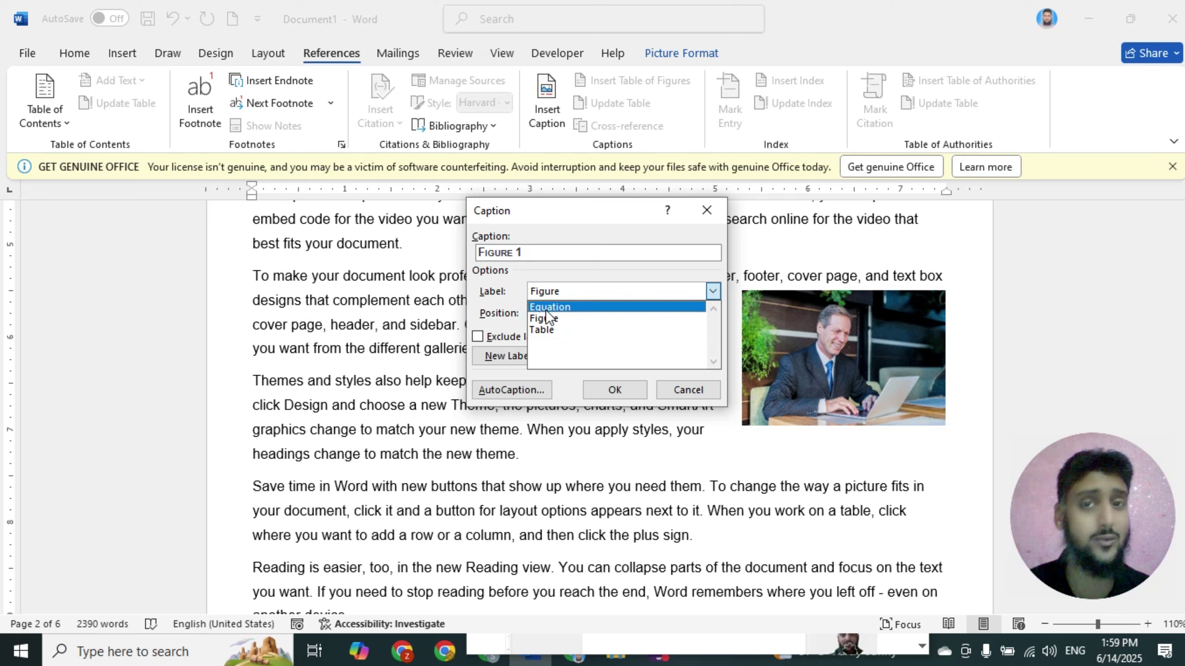
{"action": "left_click", "coordinate": [550, 319]}
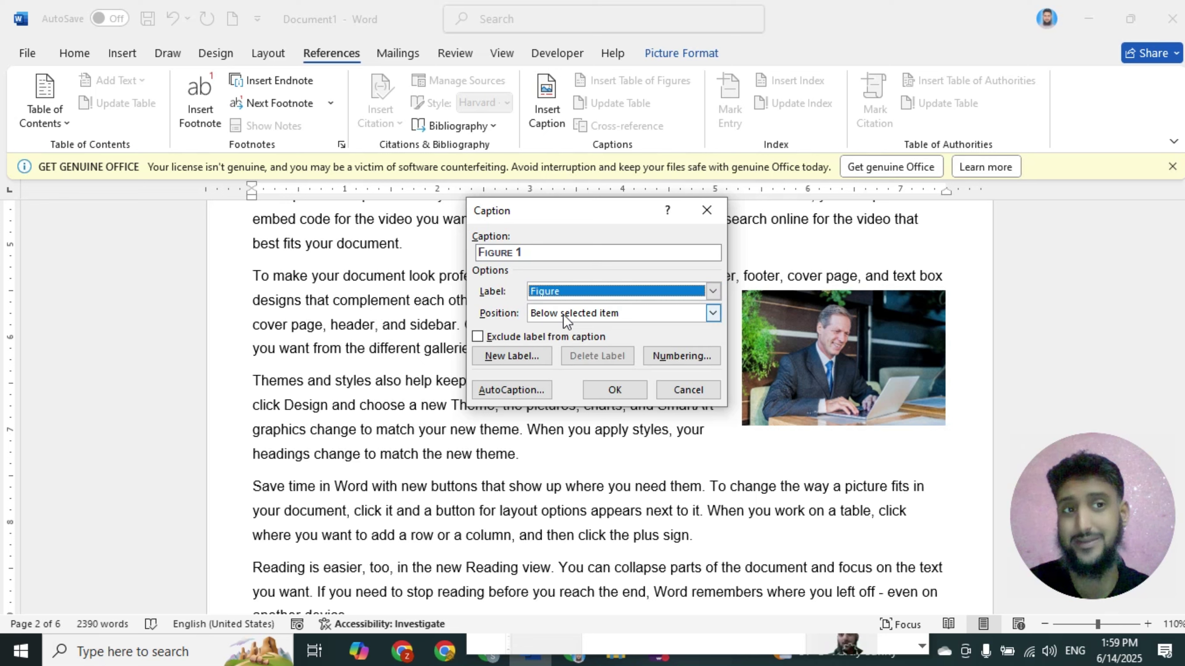
Try the Table label for the caption and switch it back to Figure
{"action": "left_click", "coordinate": [713, 290]}
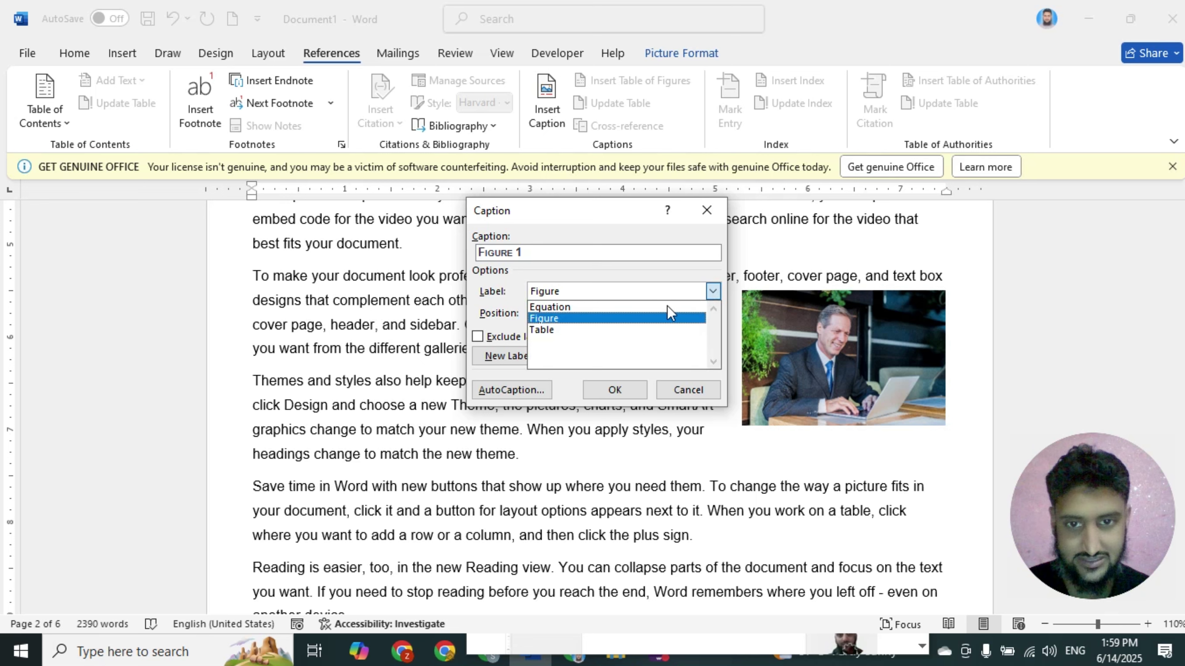
{"action": "left_click", "coordinate": [558, 332]}
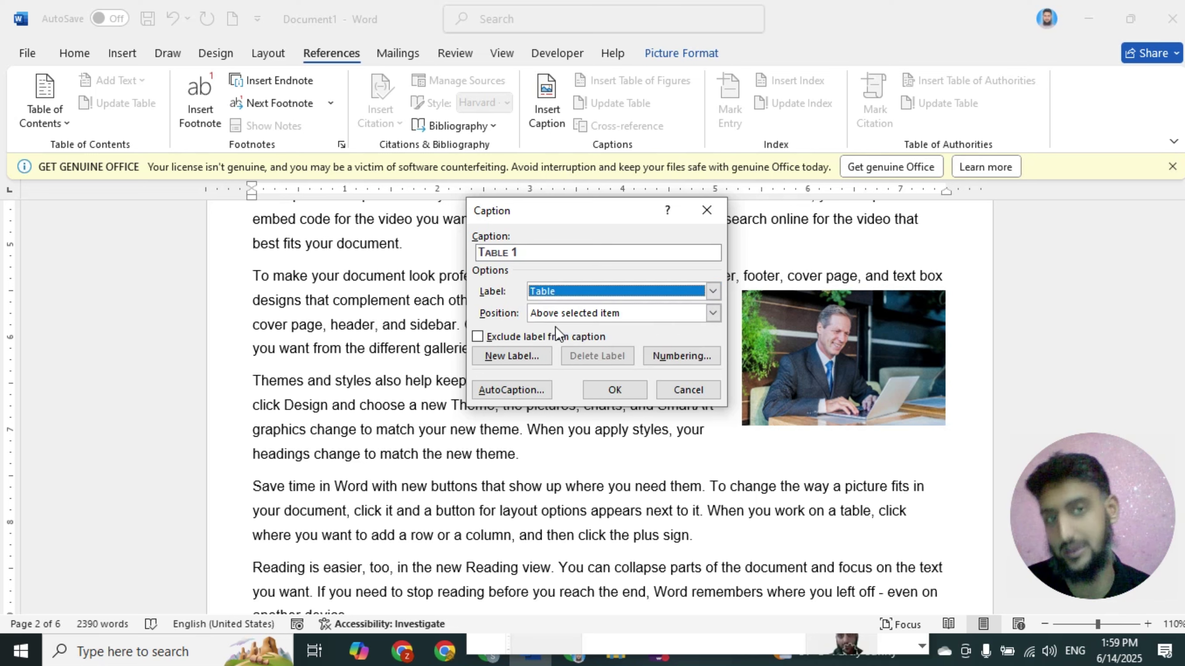
{"action": "left_click", "coordinate": [714, 294]}
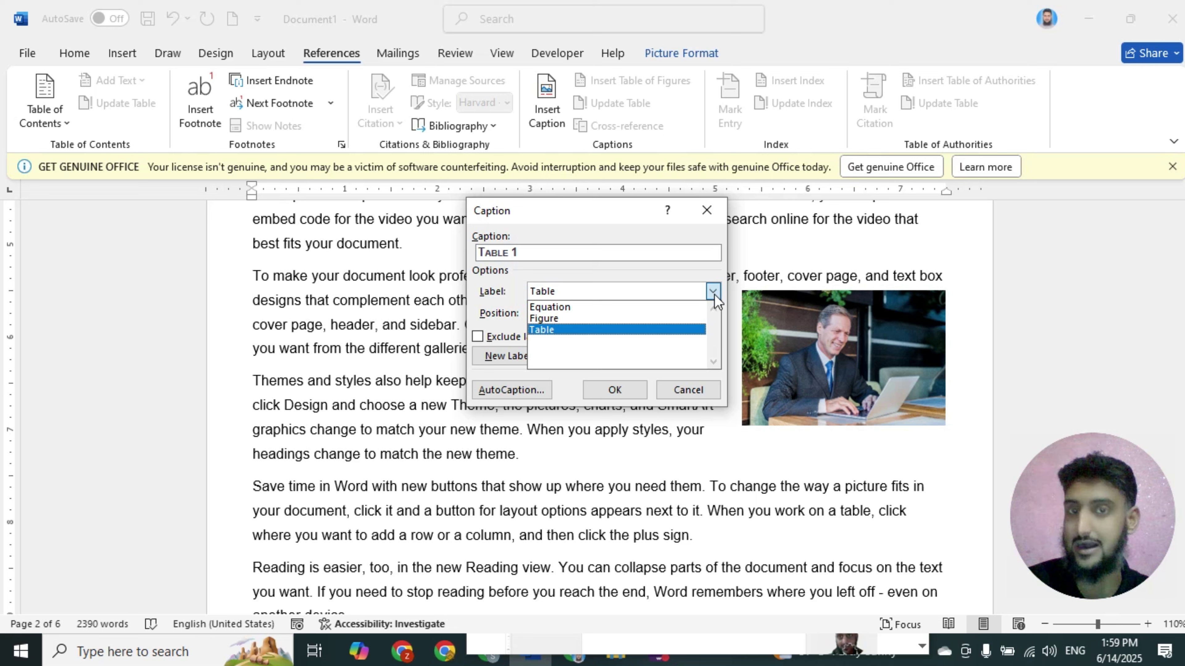
{"action": "left_click", "coordinate": [559, 318]}
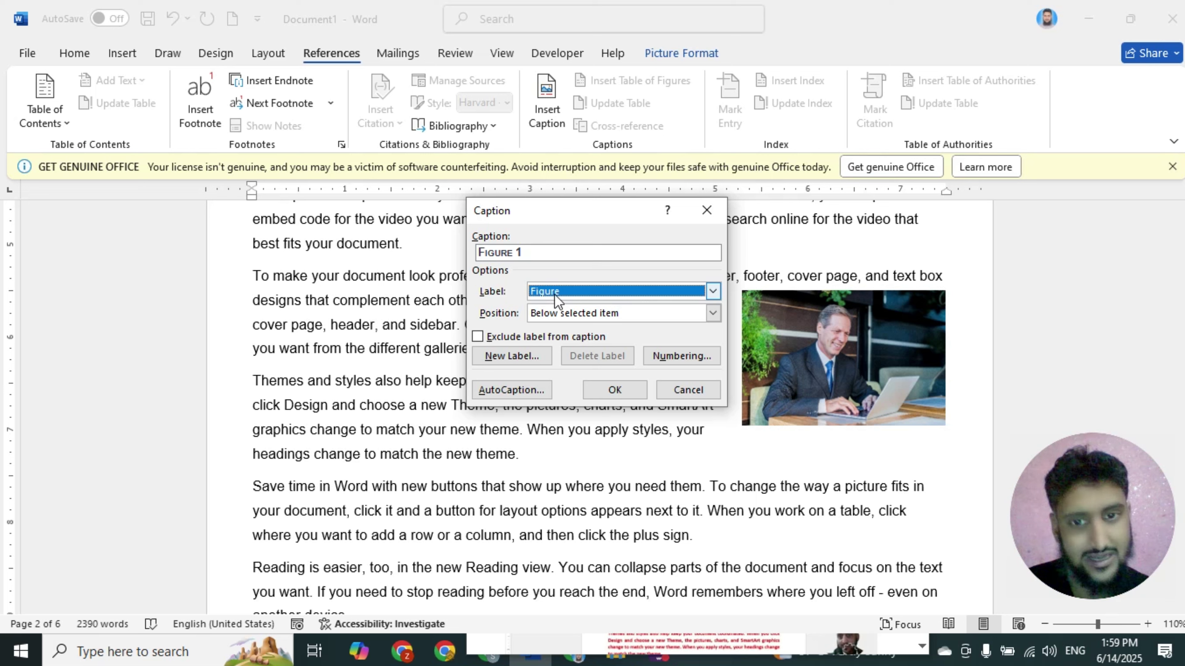
Set the caption's position to below the selected item, and turn the label exclusion on and off again
{"action": "left_click", "coordinate": [712, 313]}
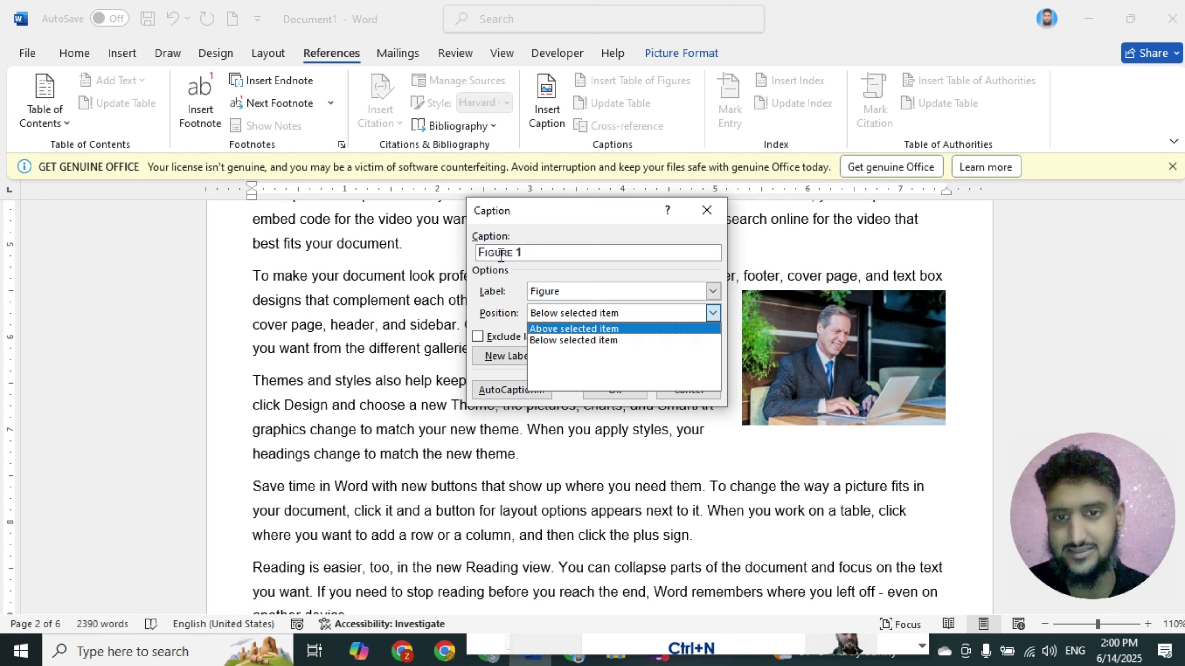
{"action": "left_click", "coordinate": [557, 340]}
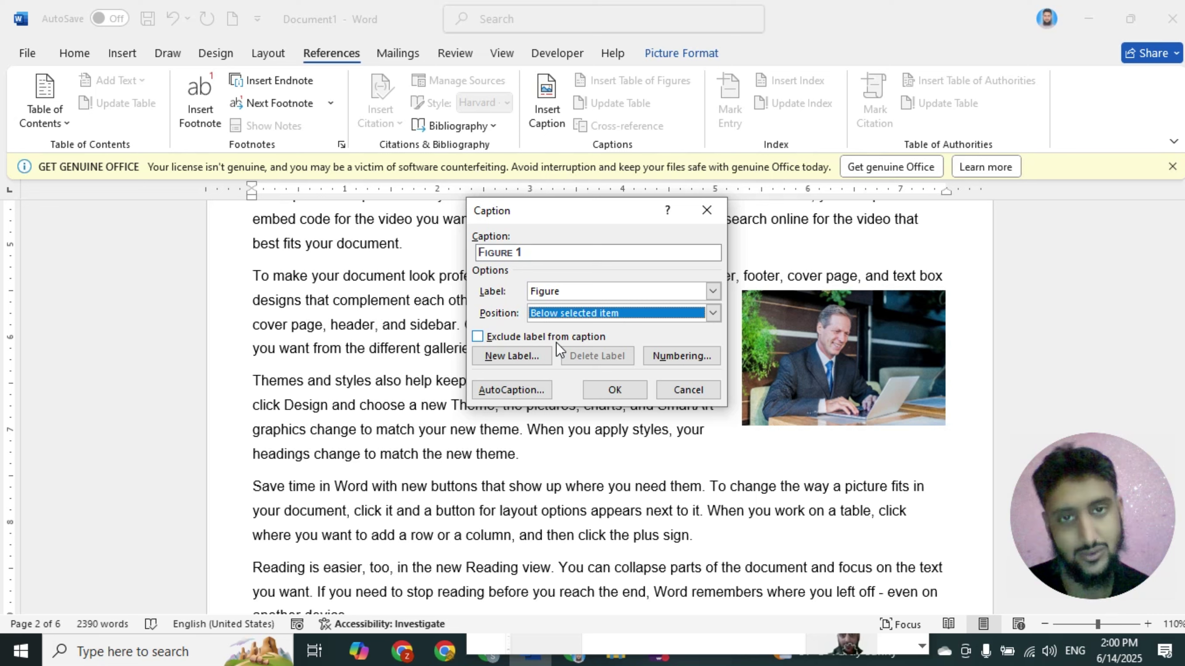
{"action": "left_click", "coordinate": [478, 337]}
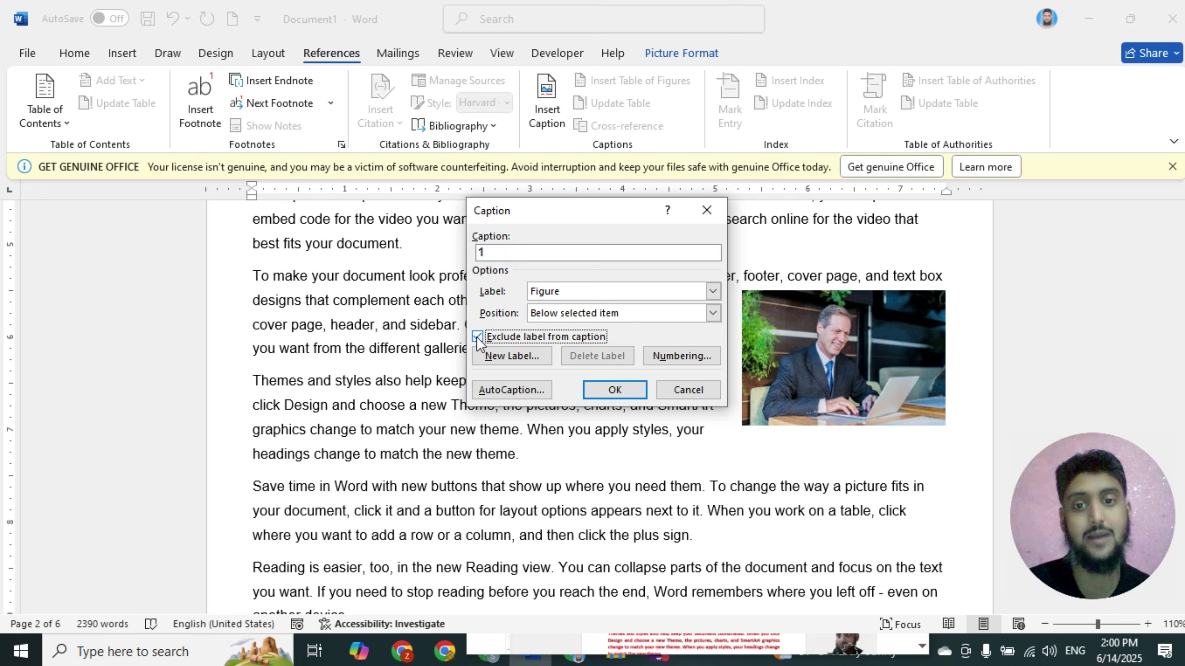
{"action": "left_click", "coordinate": [477, 337]}
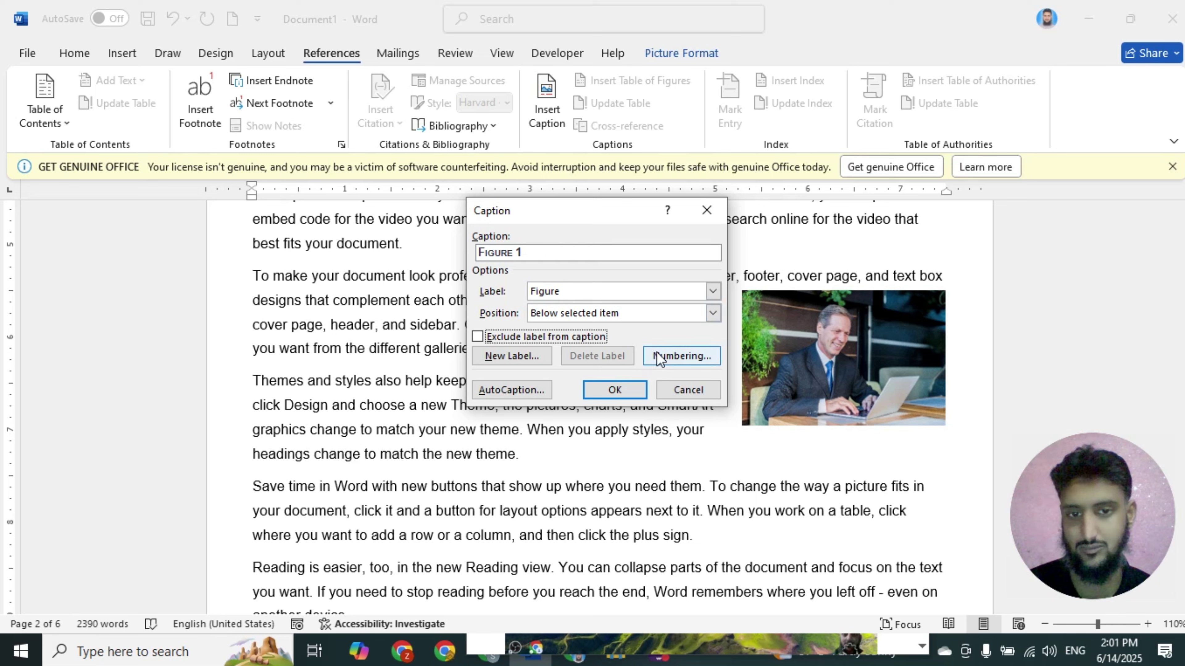
Try the a, b, c numbering format with the chapter number included for the caption, and discard these numbering changes
{"action": "left_click", "coordinate": [678, 357]}
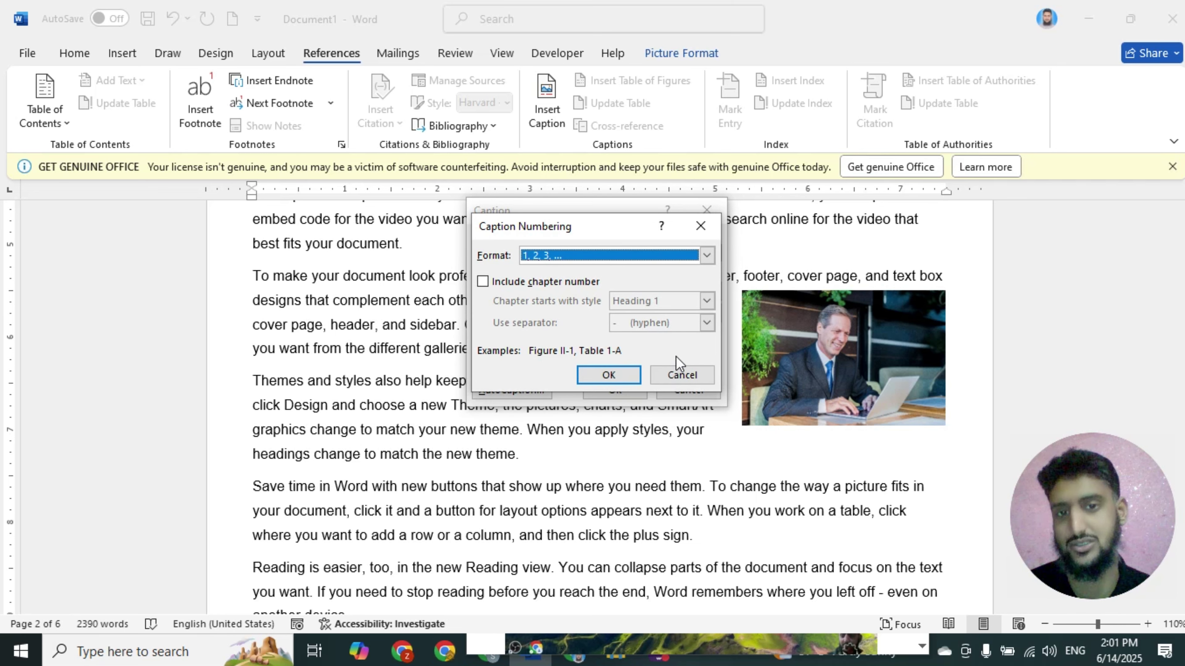
{"action": "left_click_drag", "start_coordinate": [565, 228], "coordinate": [579, 284]}
{"action": "left_click", "coordinate": [720, 311]}
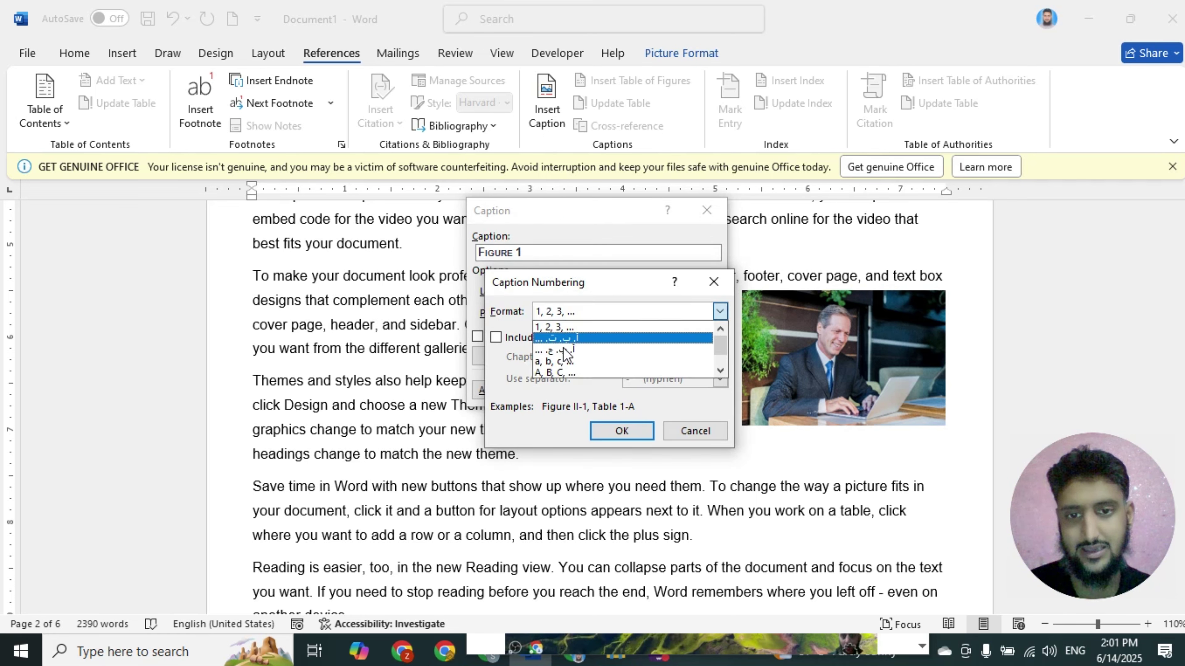
{"action": "left_click", "coordinate": [562, 360]}
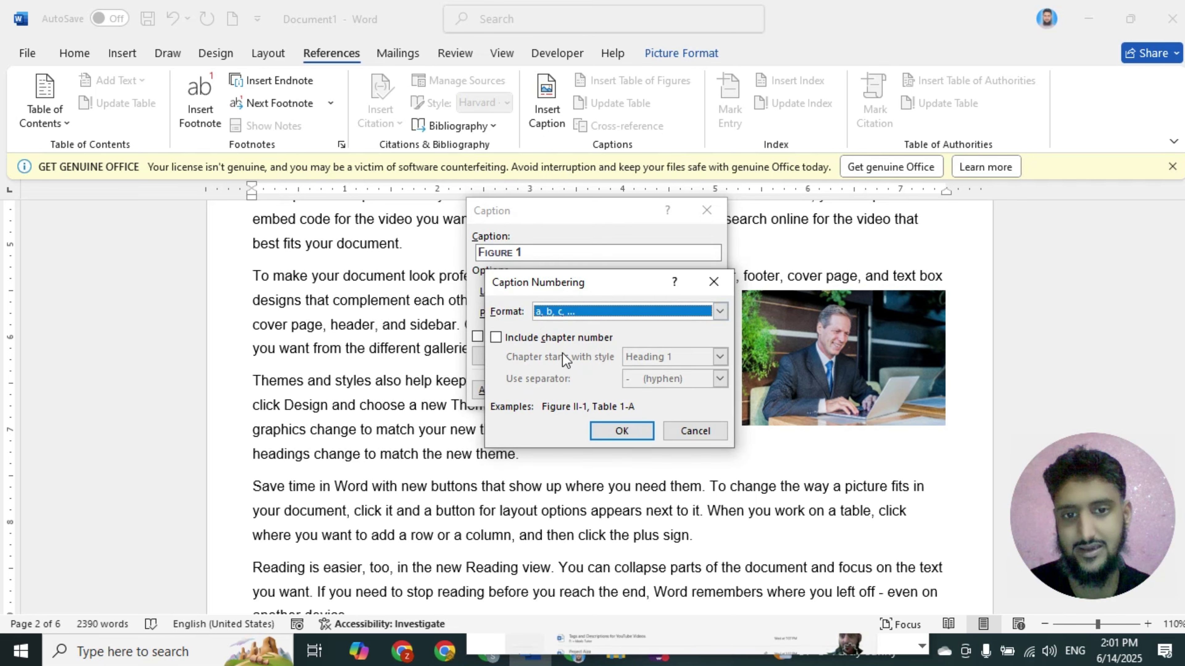
{"action": "left_click", "coordinate": [507, 339]}
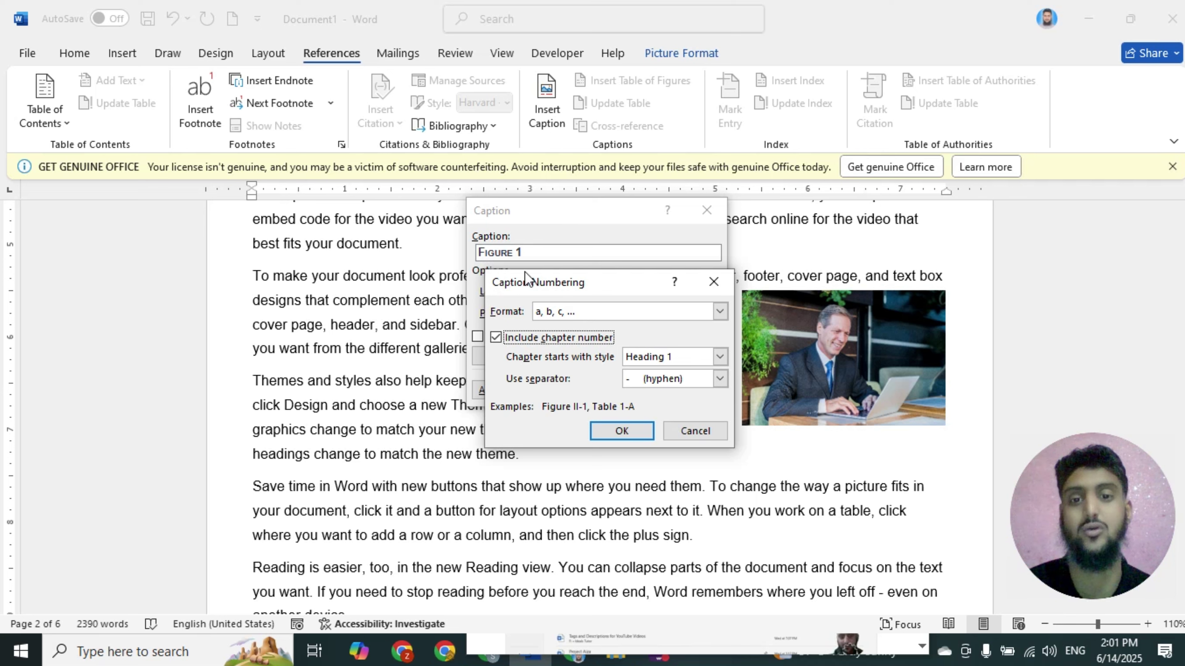
{"action": "left_click", "coordinate": [694, 430]}
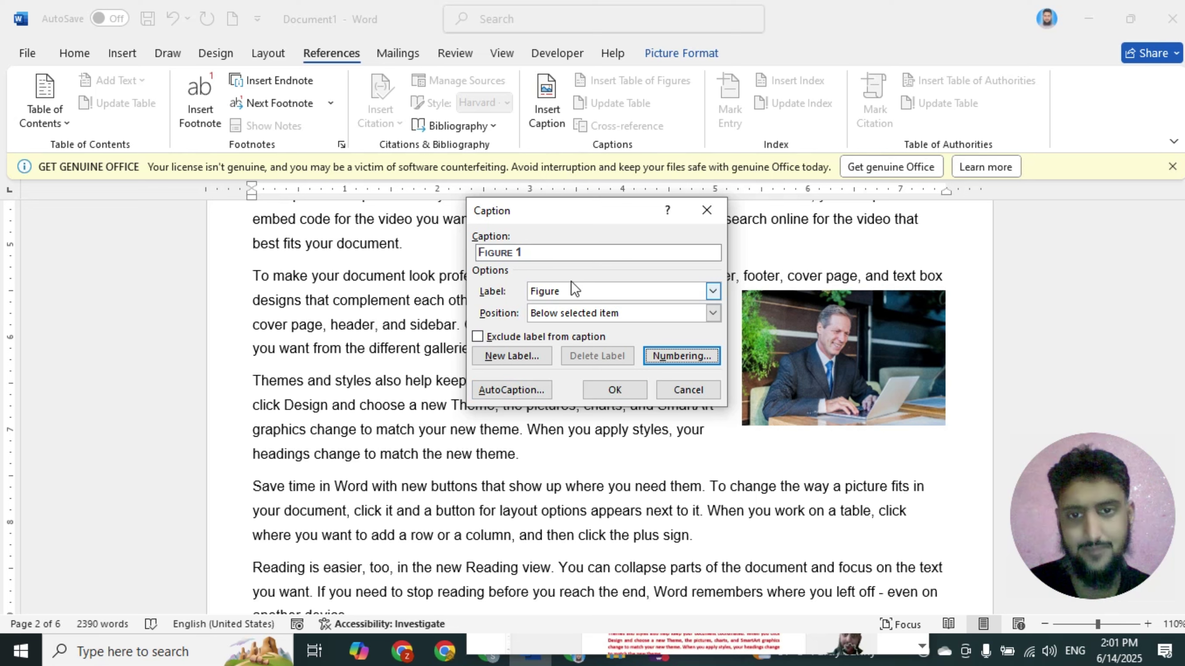
Insert the Figure 1 caption below the picture of the man with a laptop, and select the caption
{"action": "left_click", "coordinate": [613, 390]}
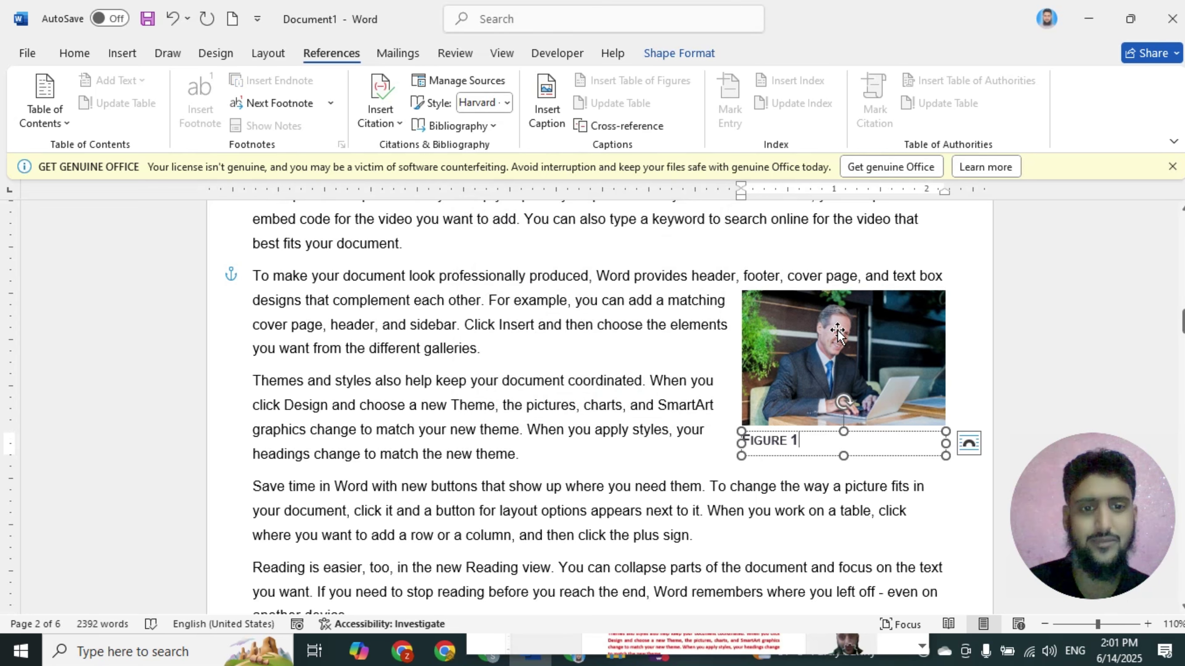
{"action": "left_click", "coordinate": [675, 429]}
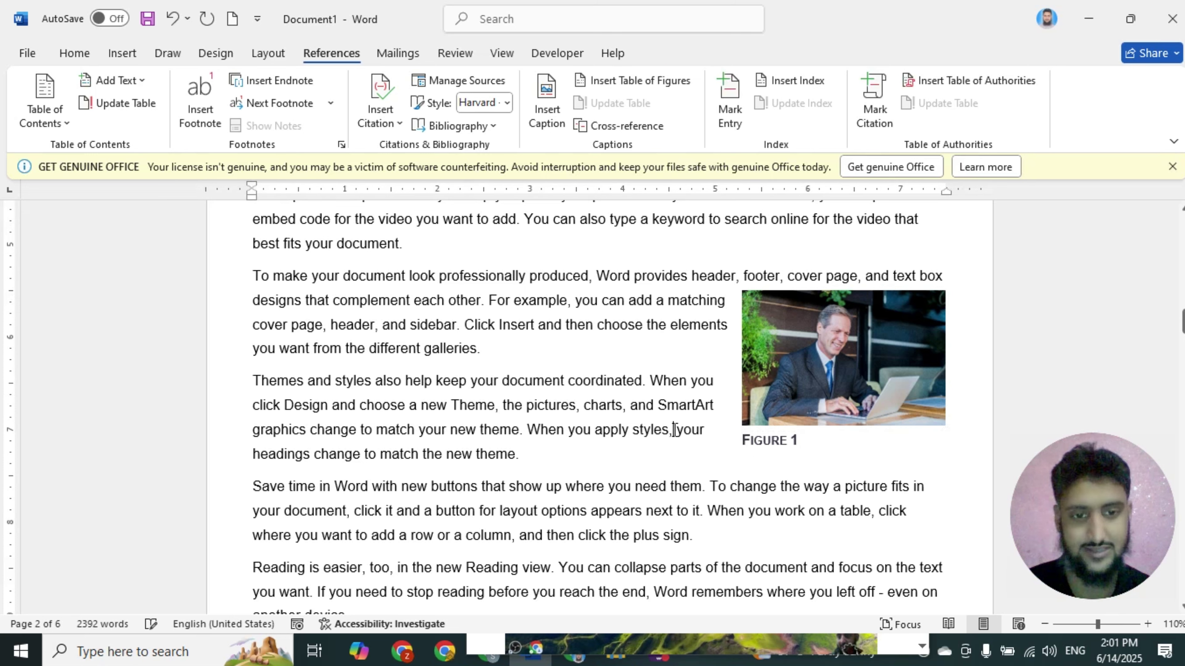
{"action": "left_click", "coordinate": [771, 440]}
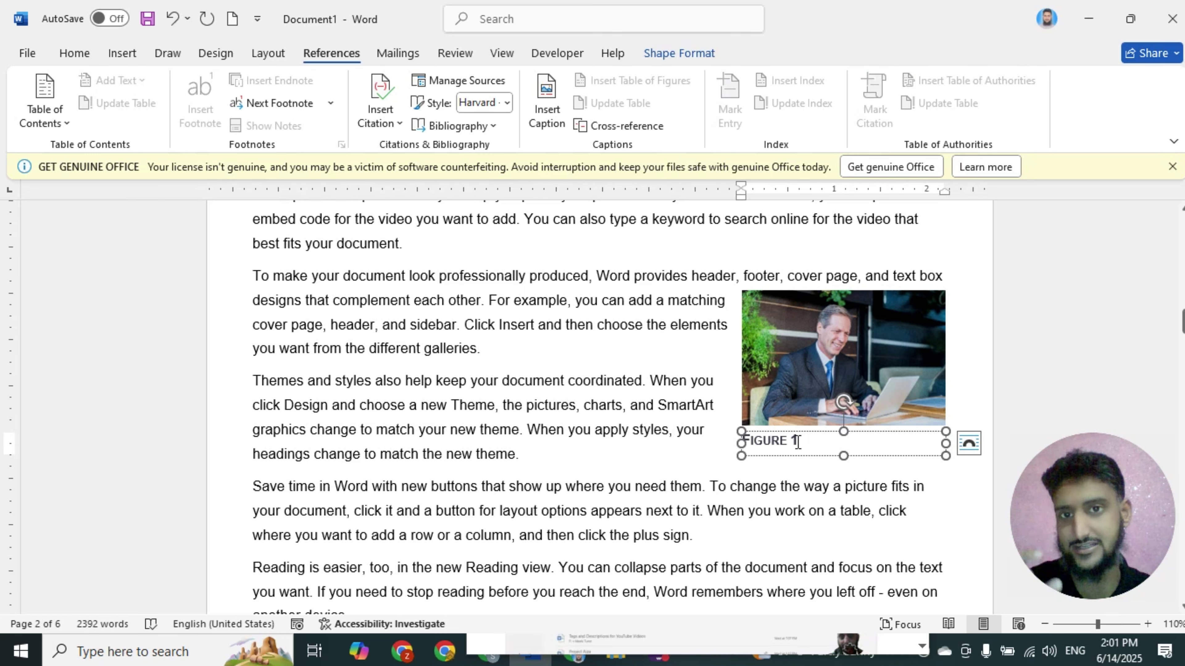
Select the picture together with its Figure 1 caption and try moving them as one
{"action": "left_click", "coordinate": [791, 392]}
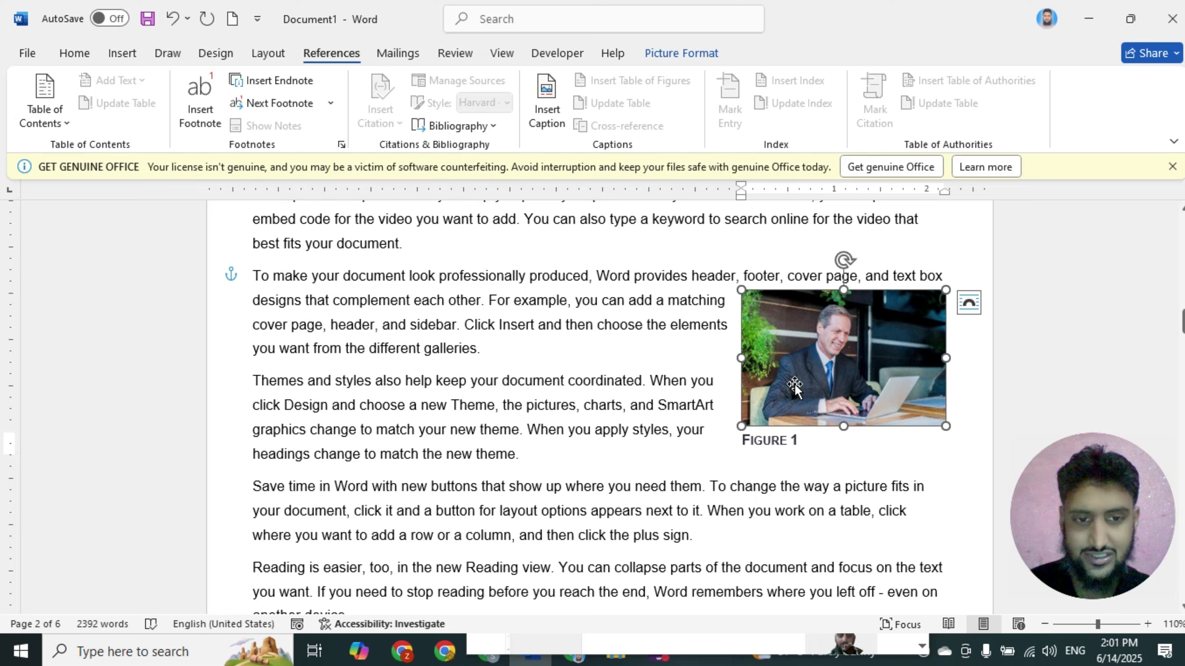
{"action": "left_click", "coordinate": [784, 441], "text": "ctrl"}
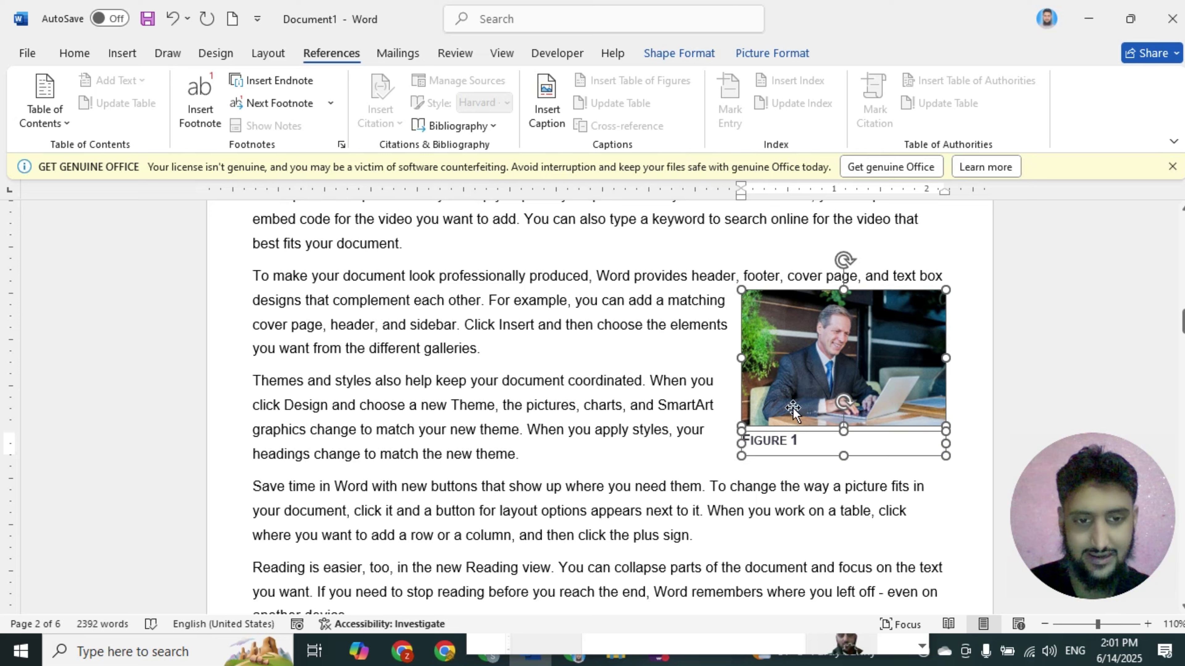
{"action": "left_click_drag", "start_coordinate": [793, 409], "coordinate": [793, 402]}
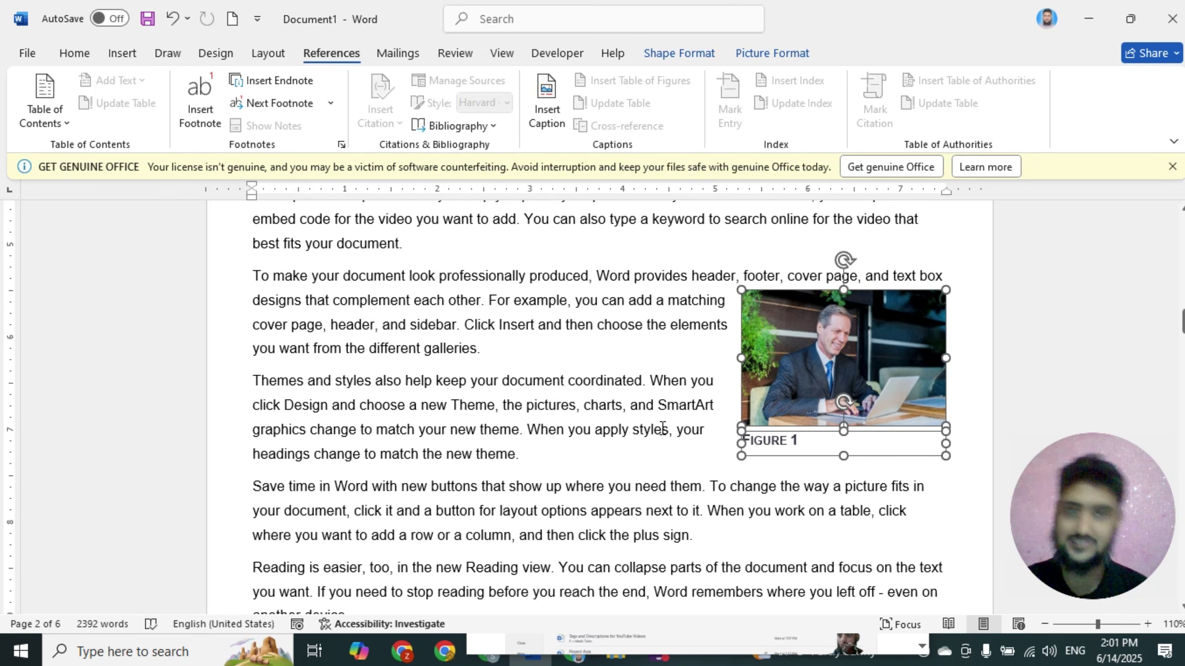
{"action": "left_click", "coordinate": [705, 434]}
Insert the Figure 2 caption below the picture of the girl with a laptop on page 3
{"action": "scroll", "coordinate": [706, 433], "scroll_direction": "down", "scroll_amount": 3}
{"action": "scroll", "coordinate": [705, 433], "scroll_direction": "down", "scroll_amount": 10}
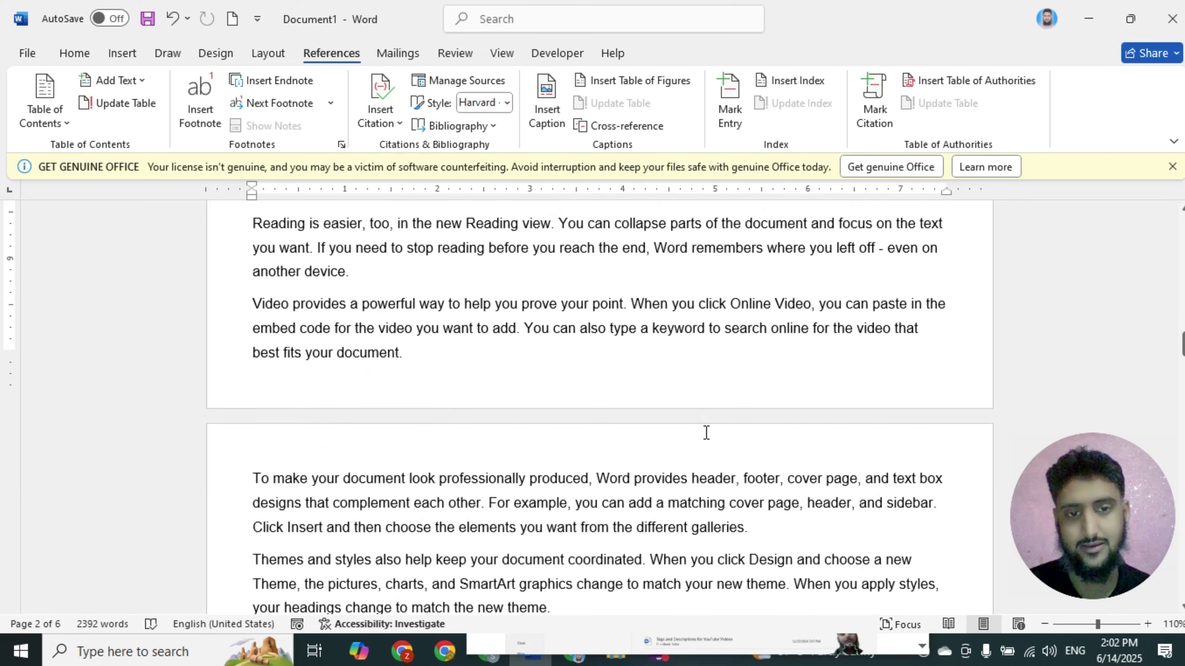
{"action": "scroll", "coordinate": [705, 433], "scroll_direction": "down", "scroll_amount": 4}
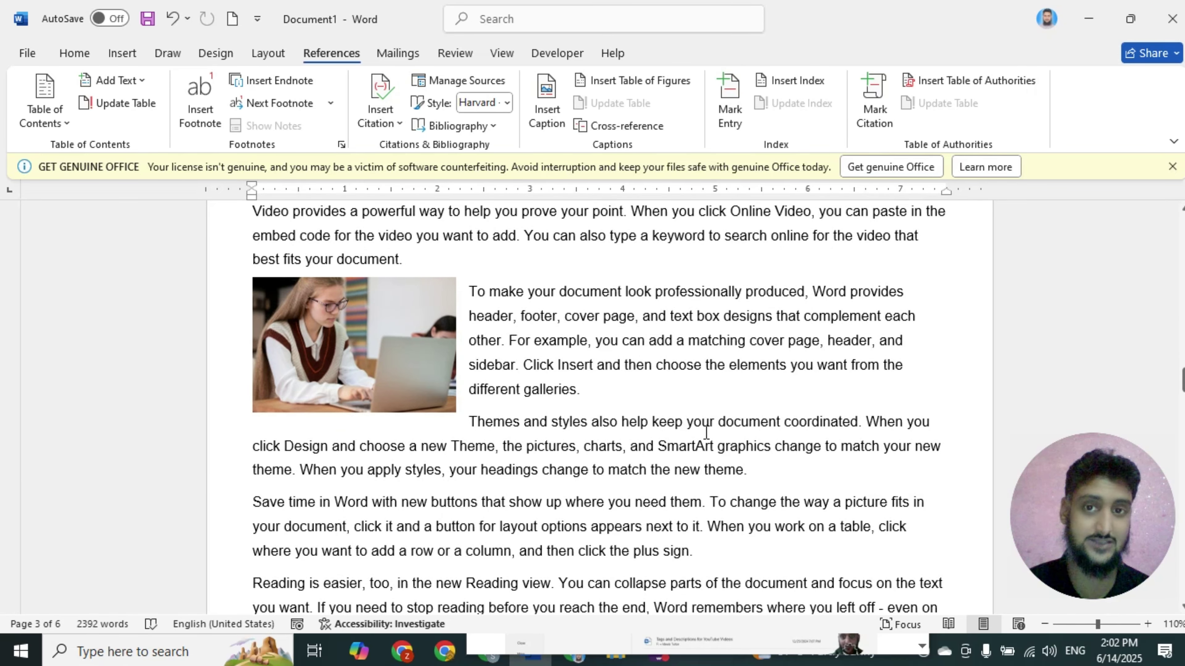
{"action": "left_click", "coordinate": [387, 345]}
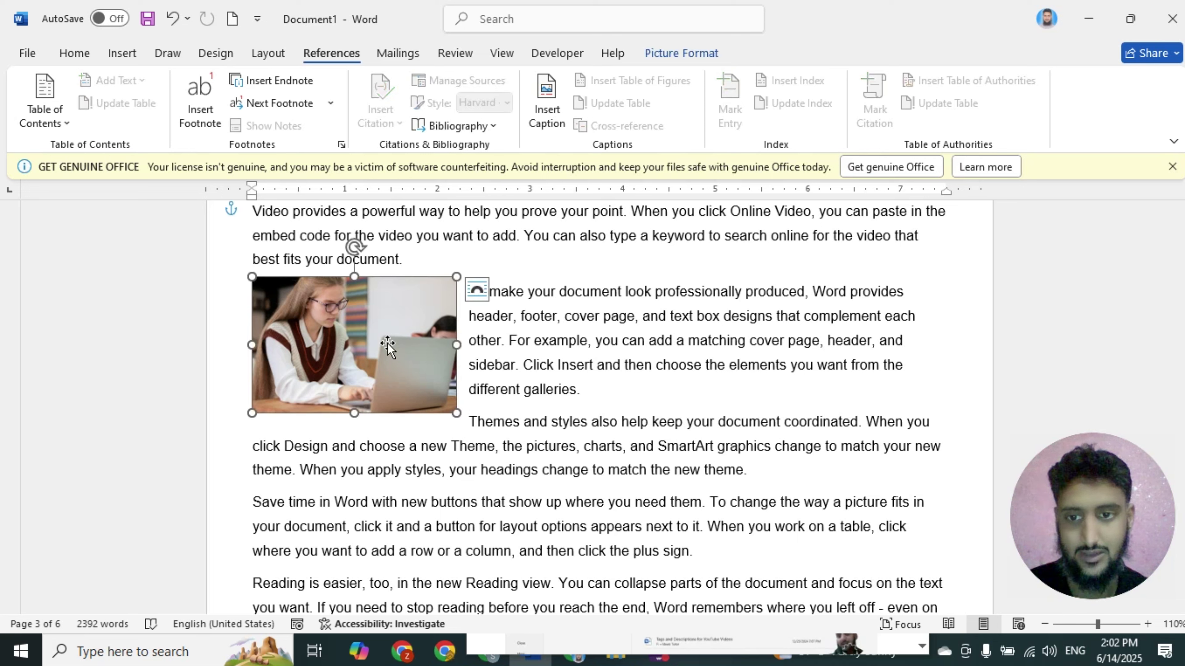
{"action": "left_click", "coordinate": [546, 133]}
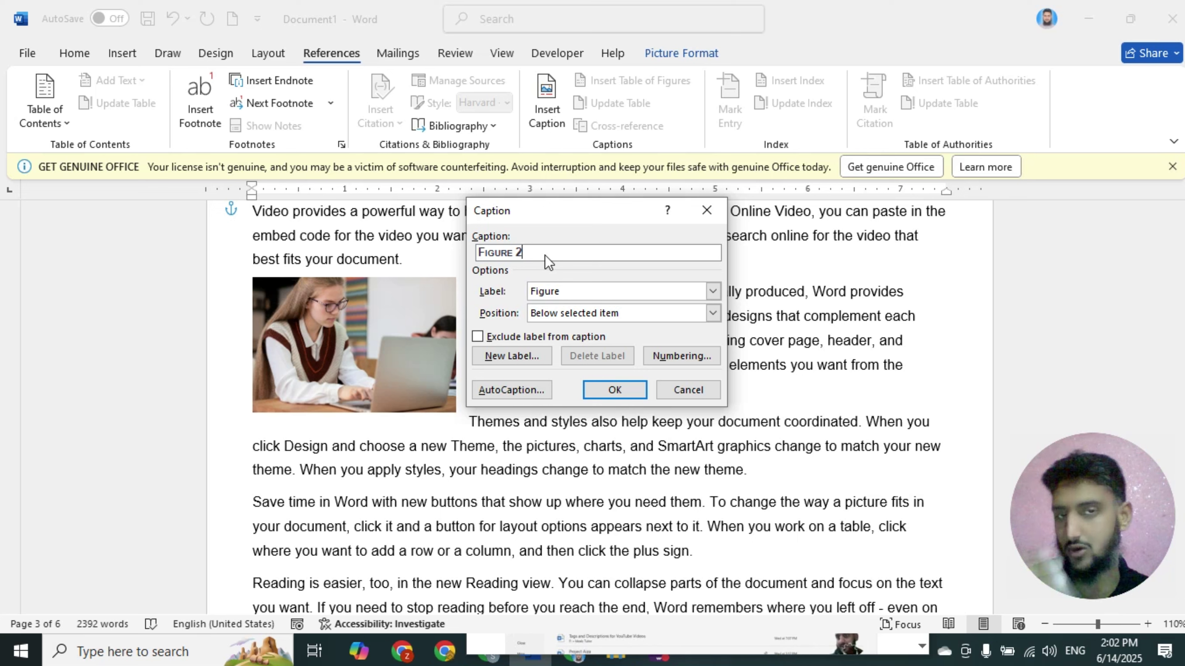
{"action": "left_click", "coordinate": [615, 391]}
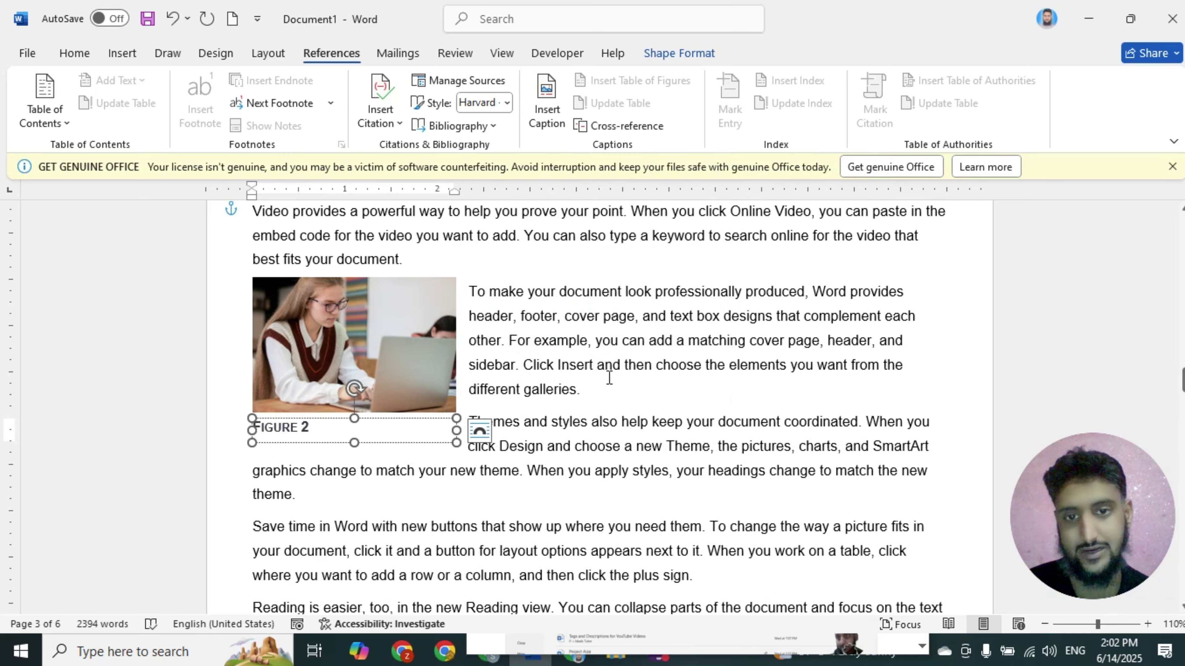
Insert the Figure 3 caption below the picture of the man standing at a computer on page 5
{"action": "scroll", "coordinate": [607, 377], "scroll_direction": "down", "scroll_amount": 6}
{"action": "scroll", "coordinate": [609, 377], "scroll_direction": "down", "scroll_amount": 8}
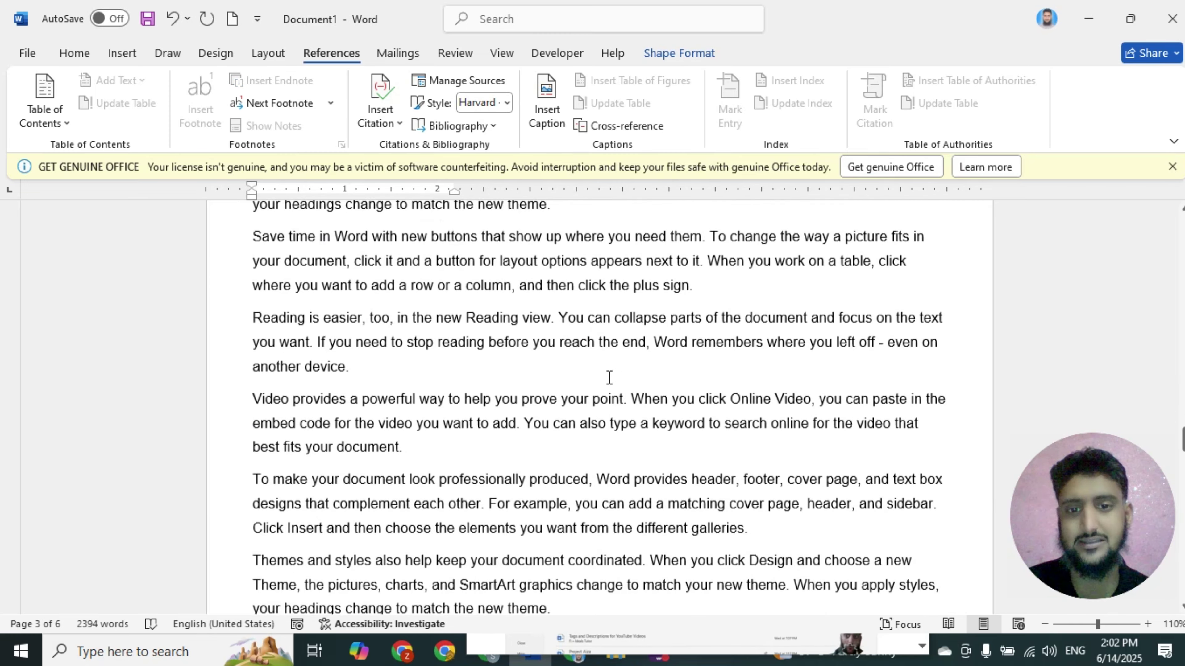
{"action": "scroll", "coordinate": [609, 377], "scroll_direction": "down", "scroll_amount": 10}
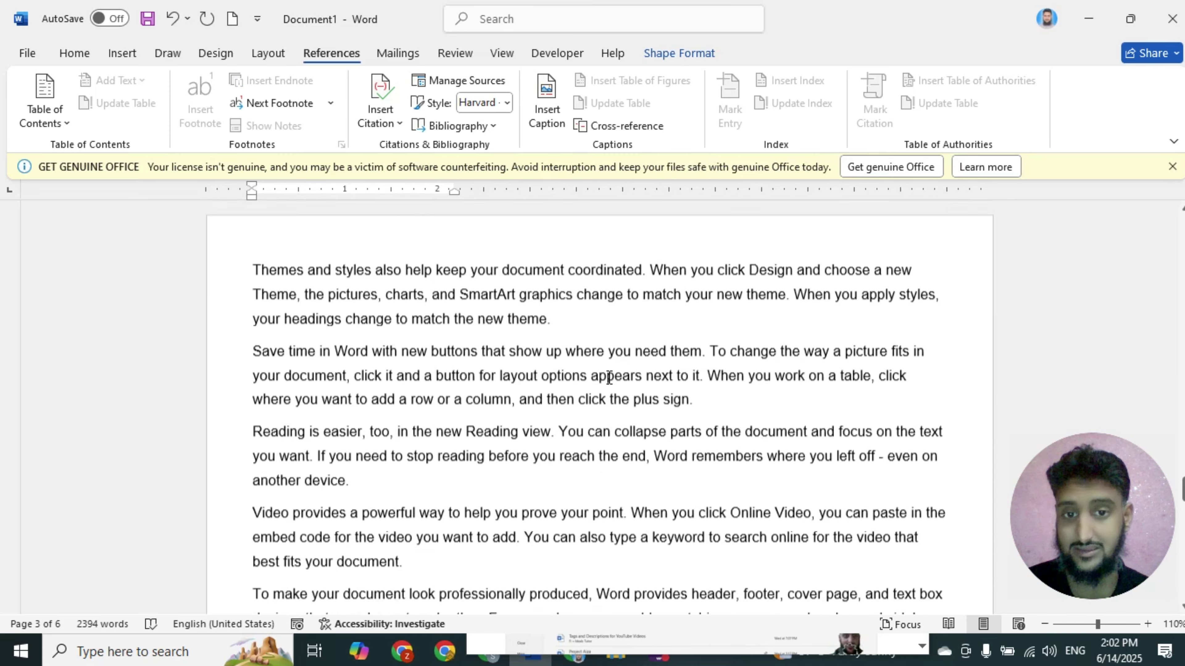
{"action": "scroll", "coordinate": [610, 377], "scroll_direction": "down", "scroll_amount": 5}
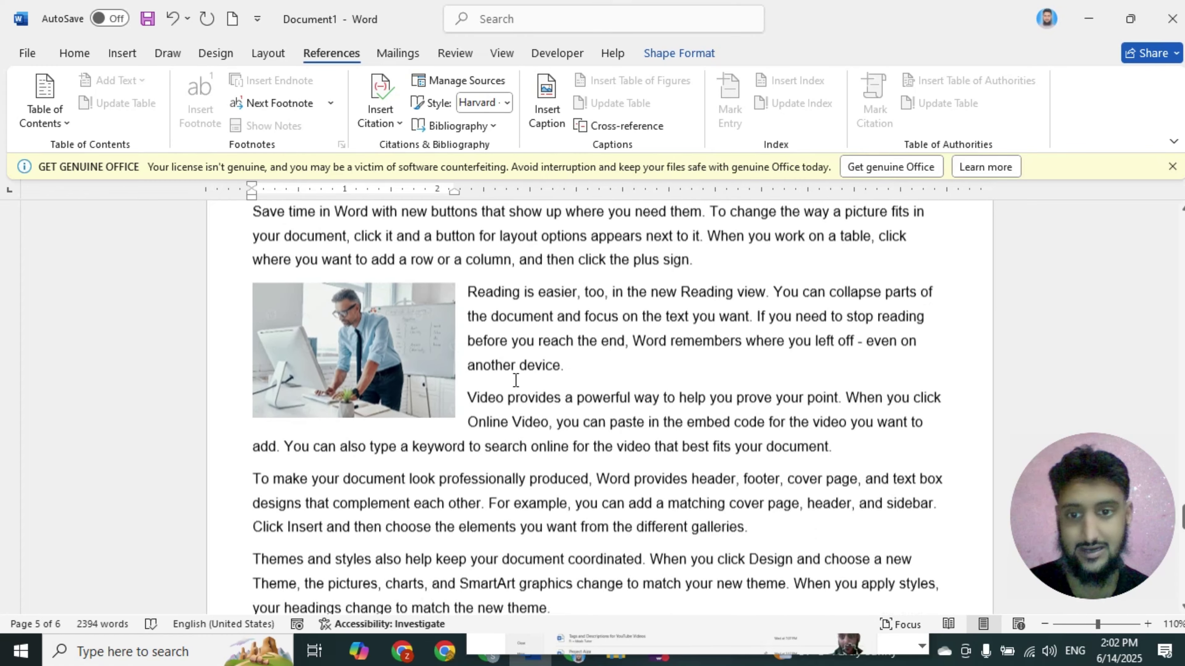
{"action": "left_click", "coordinate": [387, 343]}
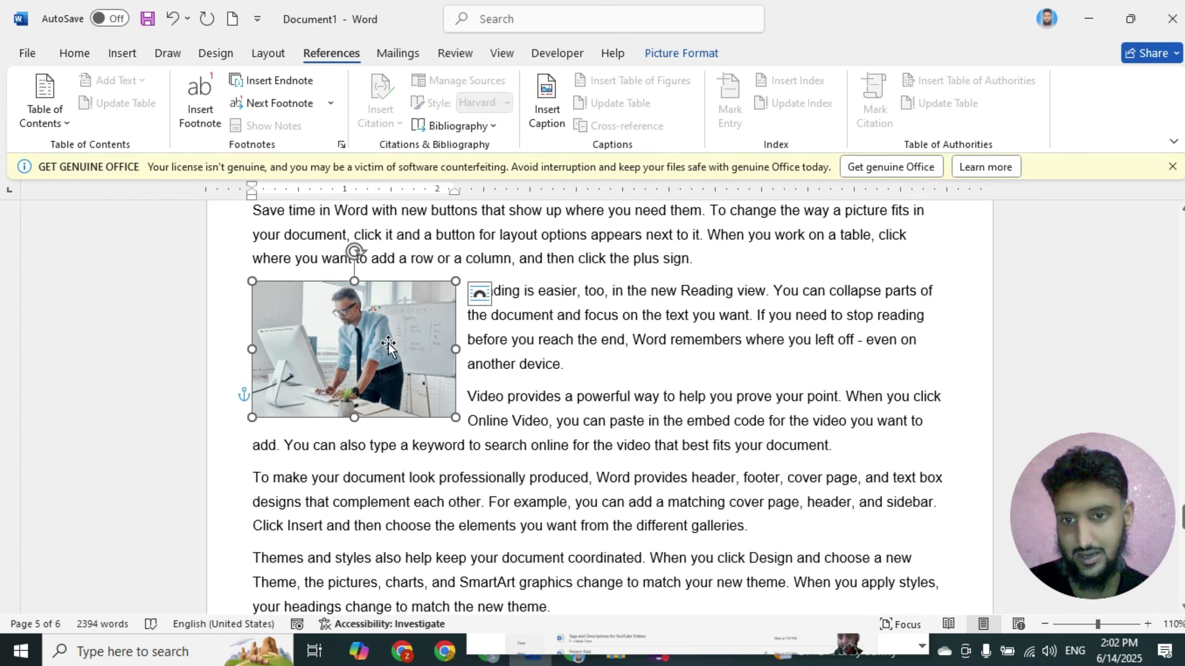
{"action": "left_click", "coordinate": [548, 124]}
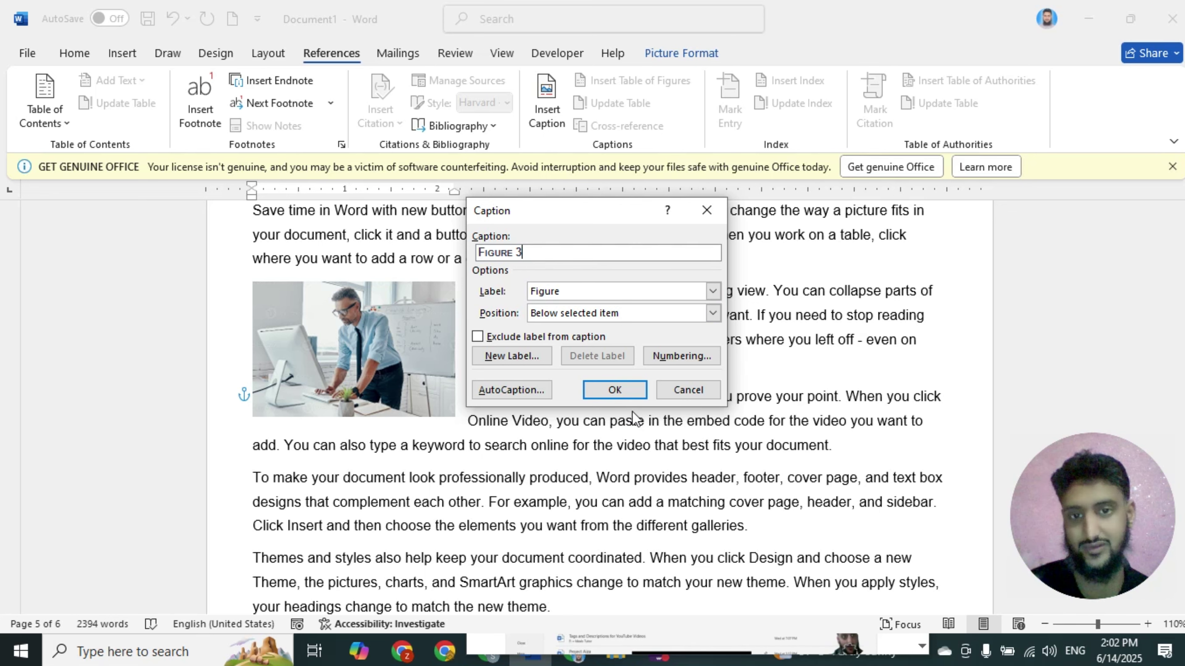
{"action": "left_click", "coordinate": [630, 392]}
Insert the Figure 4 caption below the picture of the man at a computer on page 6
{"action": "scroll", "coordinate": [666, 376], "scroll_direction": "down", "scroll_amount": 5}
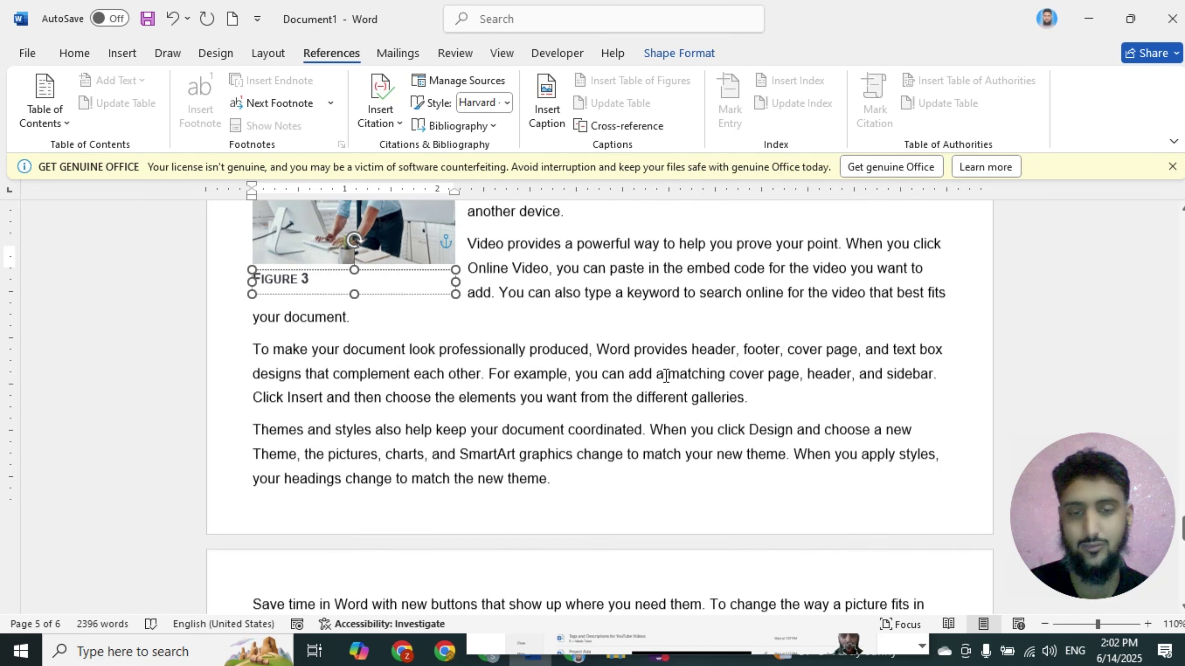
{"action": "scroll", "coordinate": [666, 376], "scroll_direction": "down", "scroll_amount": 6}
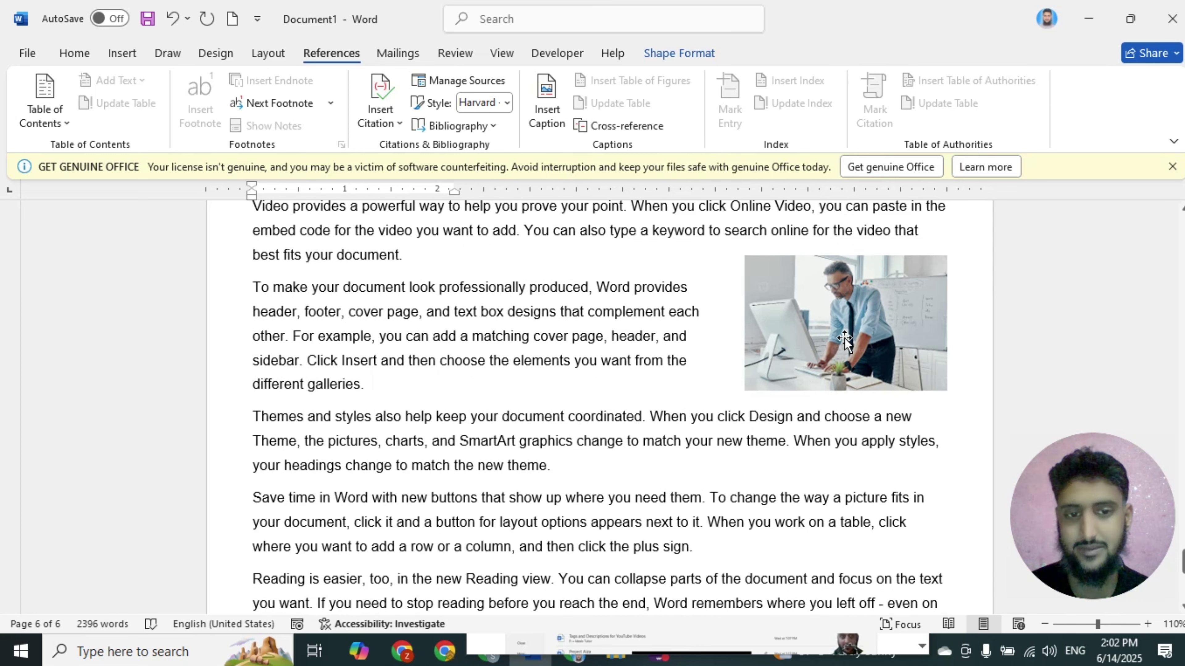
{"action": "left_click", "coordinate": [844, 338]}
{"action": "left_click", "coordinate": [546, 108]}
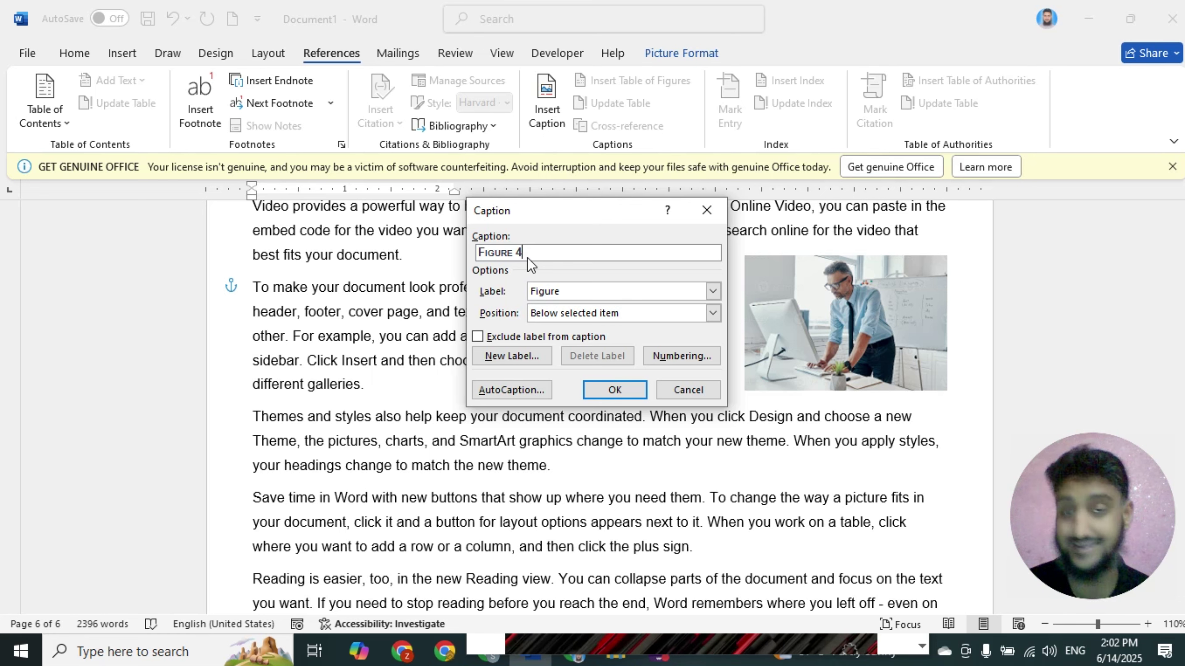
{"action": "left_click", "coordinate": [624, 391]}
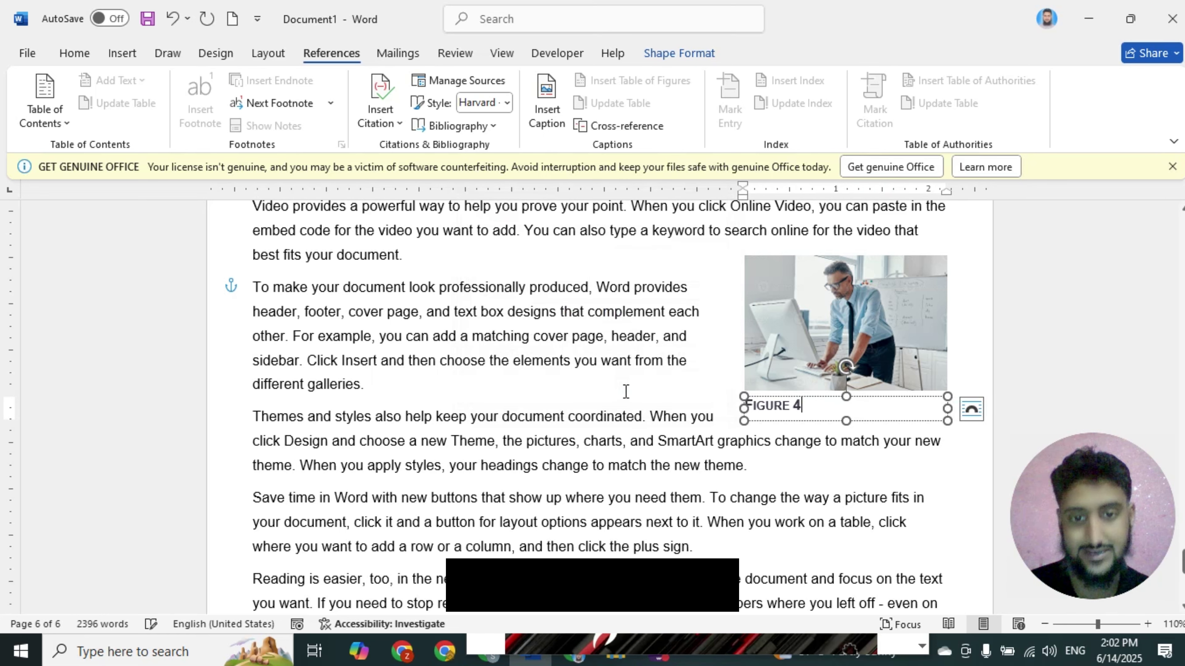
Place the insertion point at the end of the first paragraph on page 2
{"action": "scroll", "coordinate": [626, 391], "scroll_direction": "down", "scroll_amount": 4}
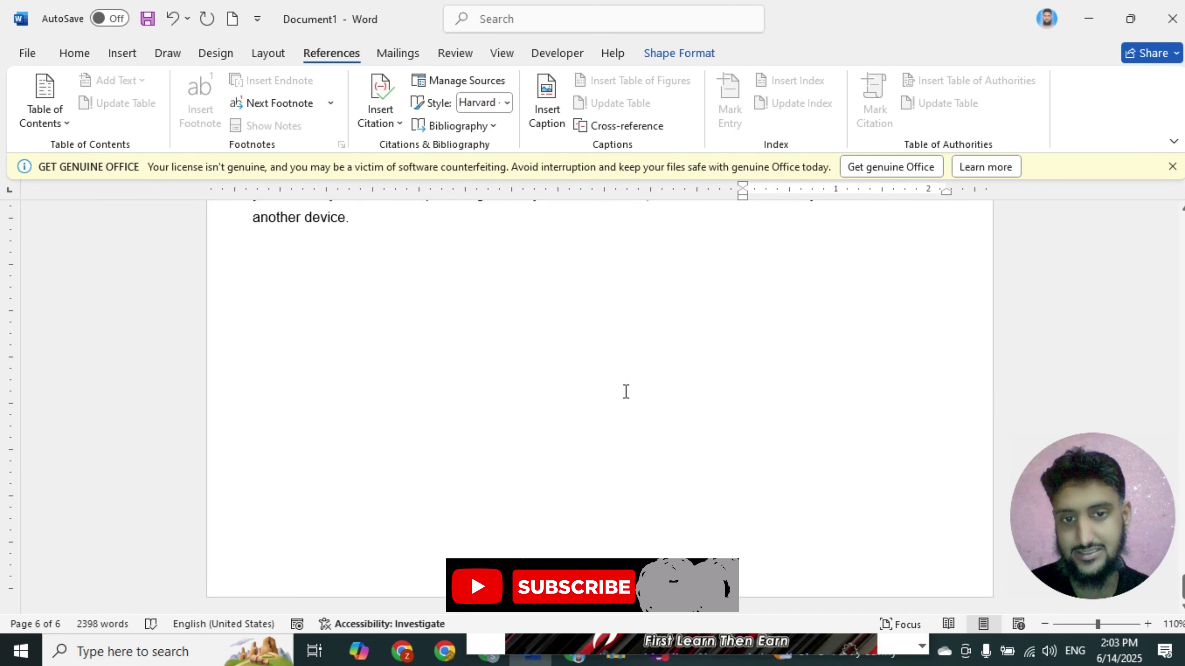
{"action": "scroll", "coordinate": [625, 407], "scroll_direction": "up", "scroll_amount": 8}
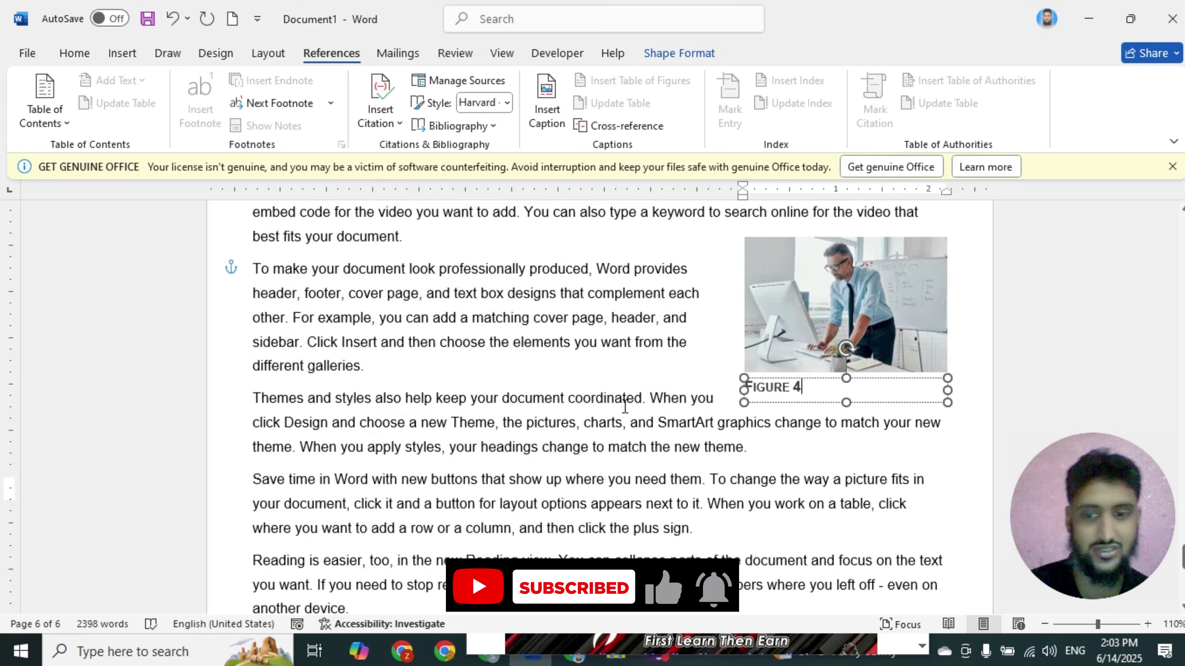
{"action": "scroll", "coordinate": [625, 406], "scroll_direction": "up", "scroll_amount": 4}
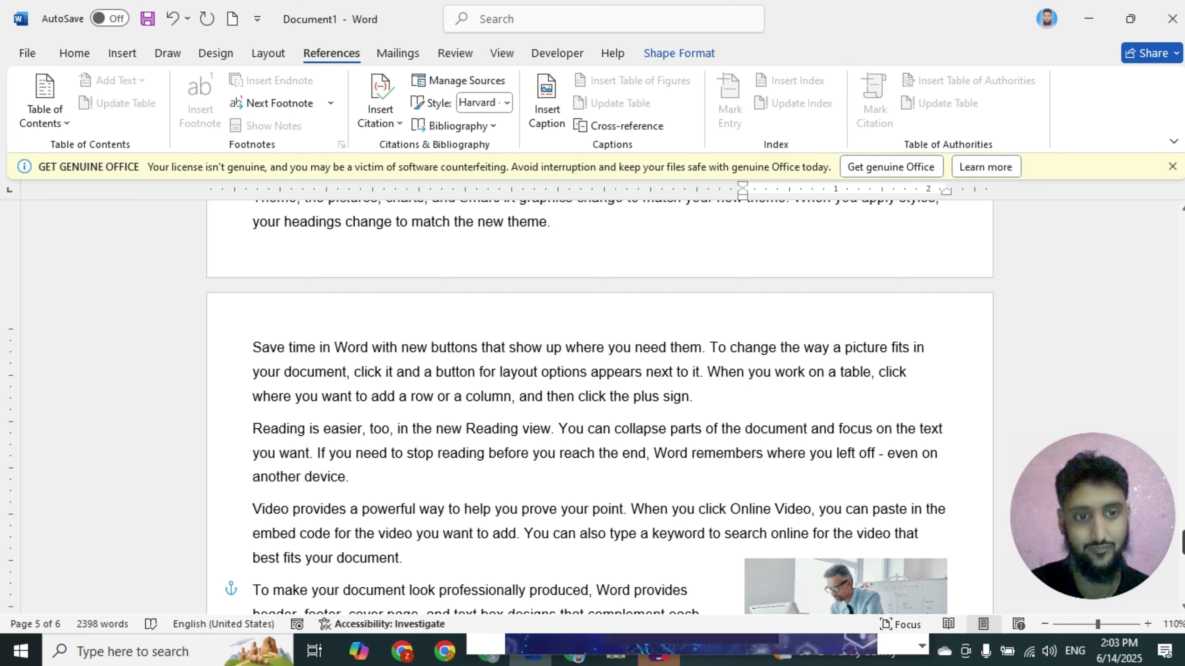
{"action": "left_click_drag", "start_coordinate": [1182, 541], "coordinate": [1182, 225]}
{"action": "scroll", "coordinate": [855, 365], "scroll_direction": "down", "scroll_amount": 1}
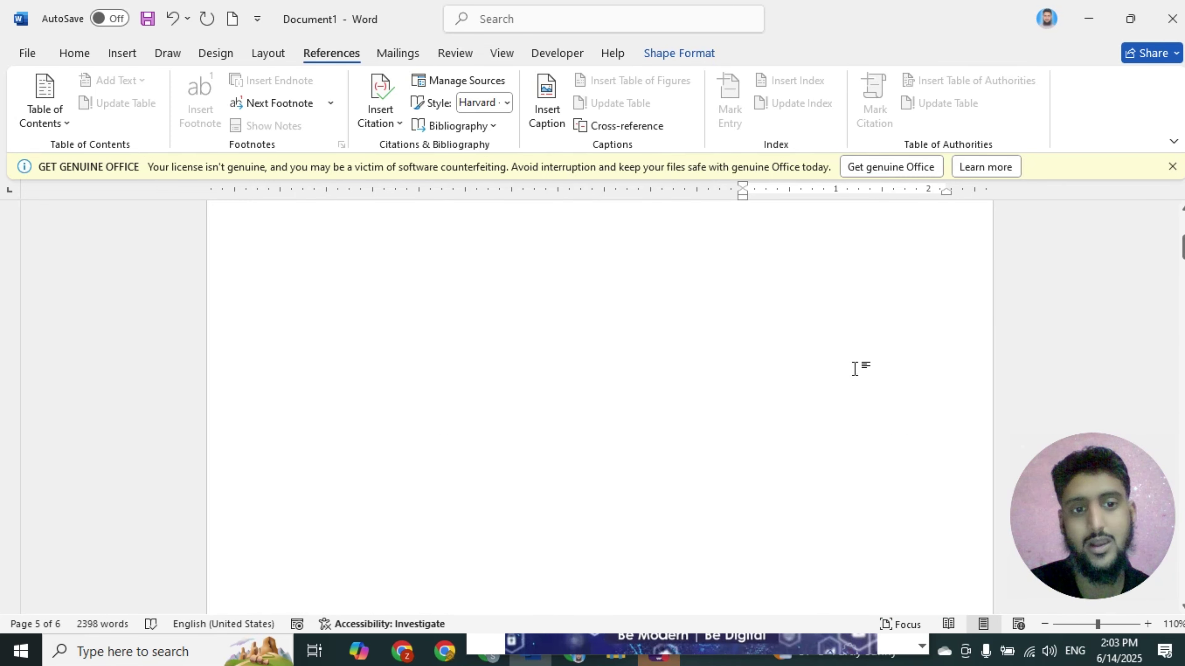
{"action": "scroll", "coordinate": [854, 369], "scroll_direction": "down", "scroll_amount": 5}
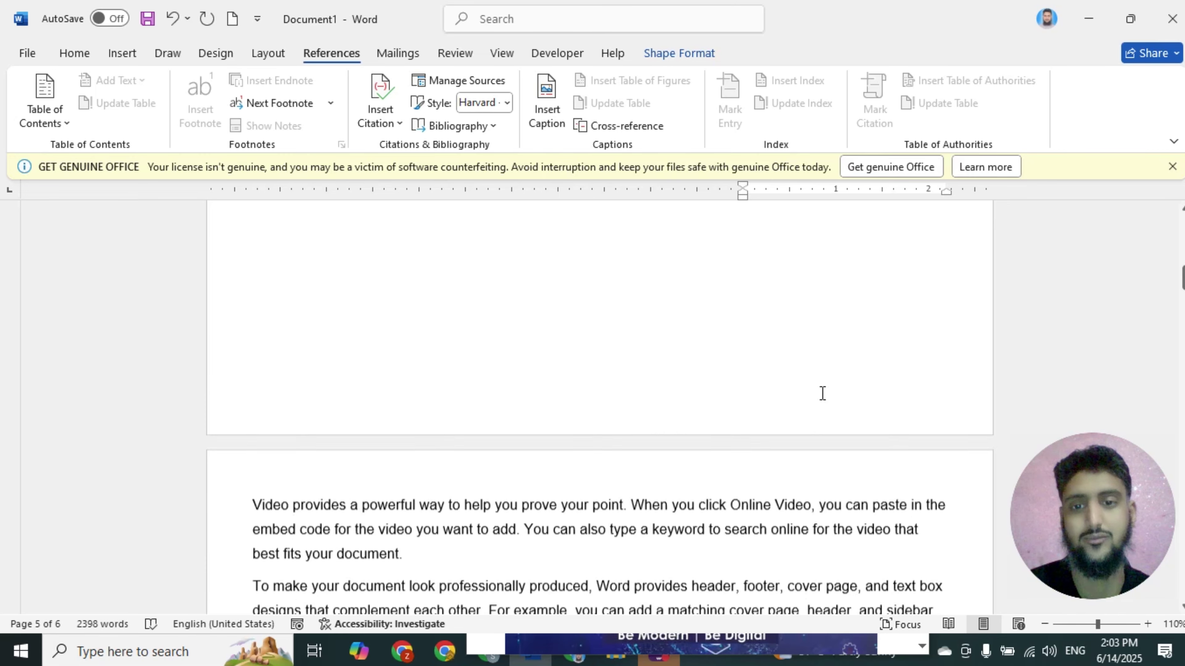
{"action": "scroll", "coordinate": [822, 395], "scroll_direction": "down", "scroll_amount": 3}
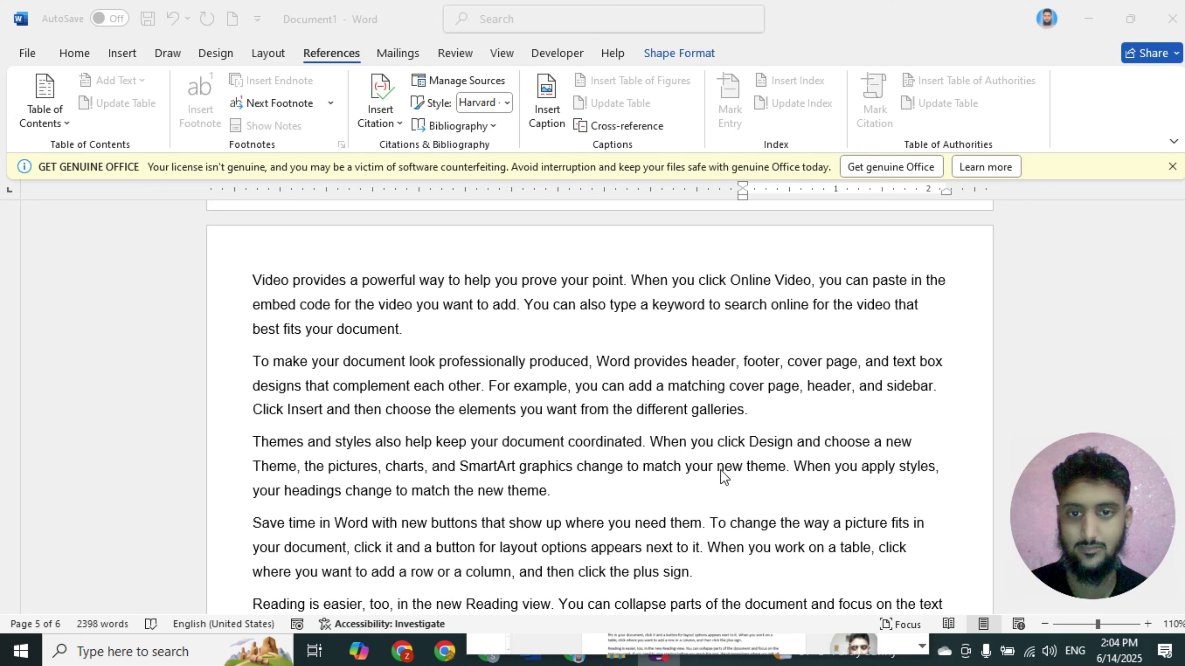
{"action": "left_click", "coordinate": [410, 334]}
{"action": "left_click", "coordinate": [404, 329]}
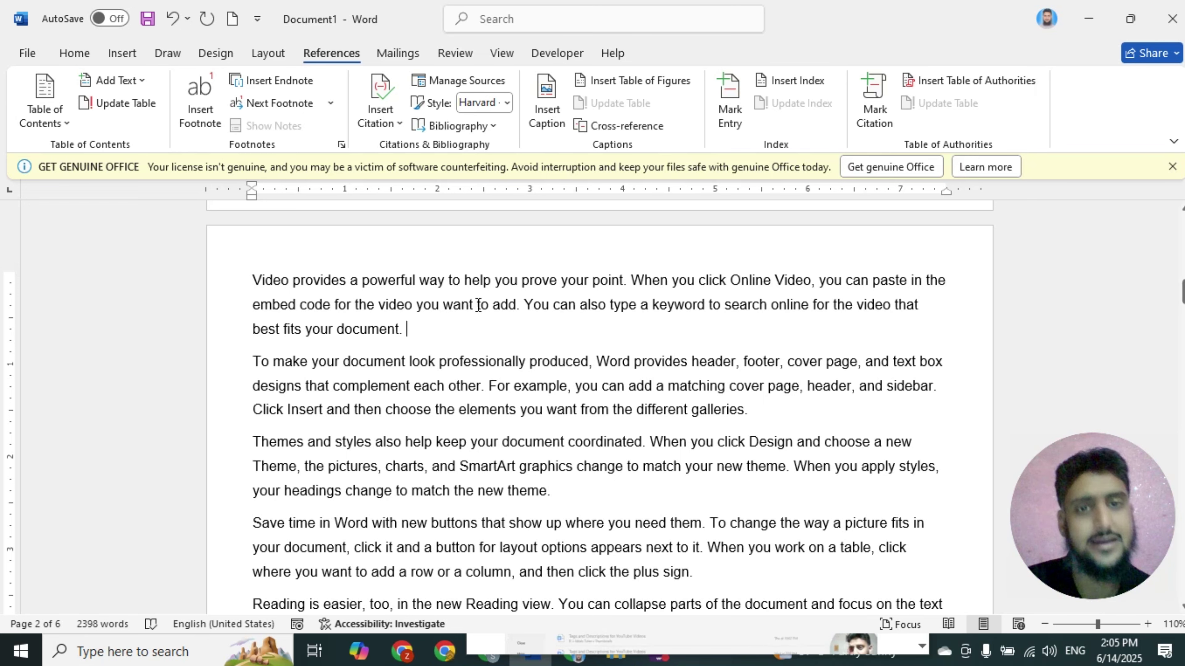
Insert a hyperlinked cross-reference to the entire caption of Figure 4 at the end of page 2's first paragraph
{"action": "left_click", "coordinate": [637, 122]}
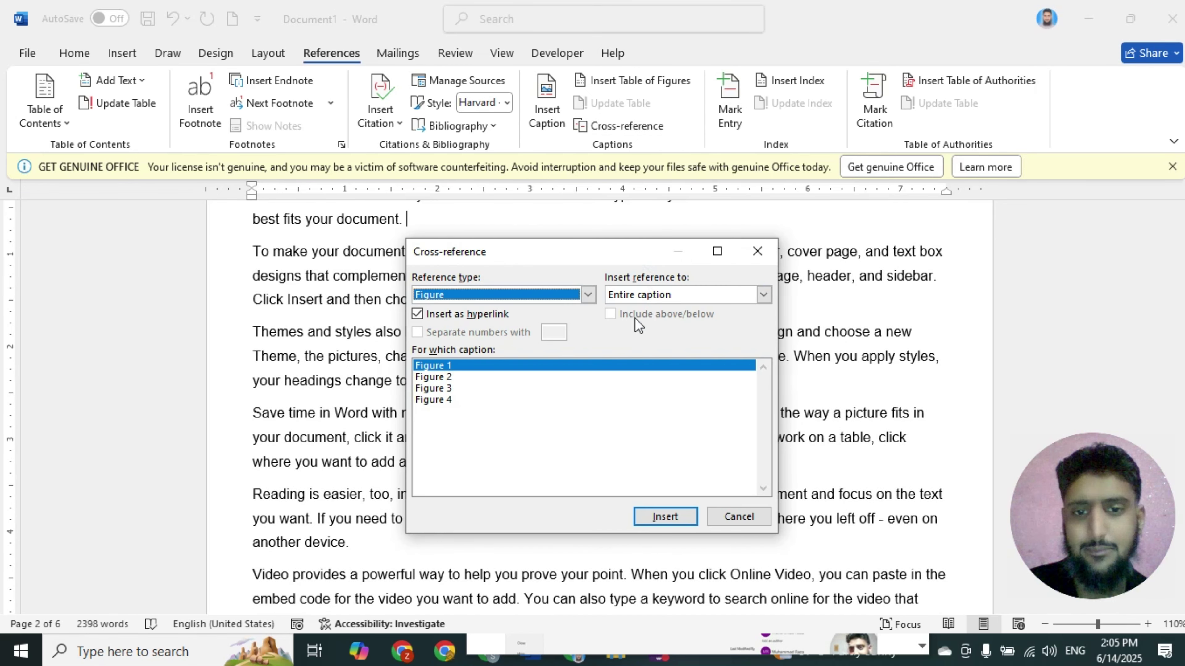
{"action": "left_click", "coordinate": [589, 295]}
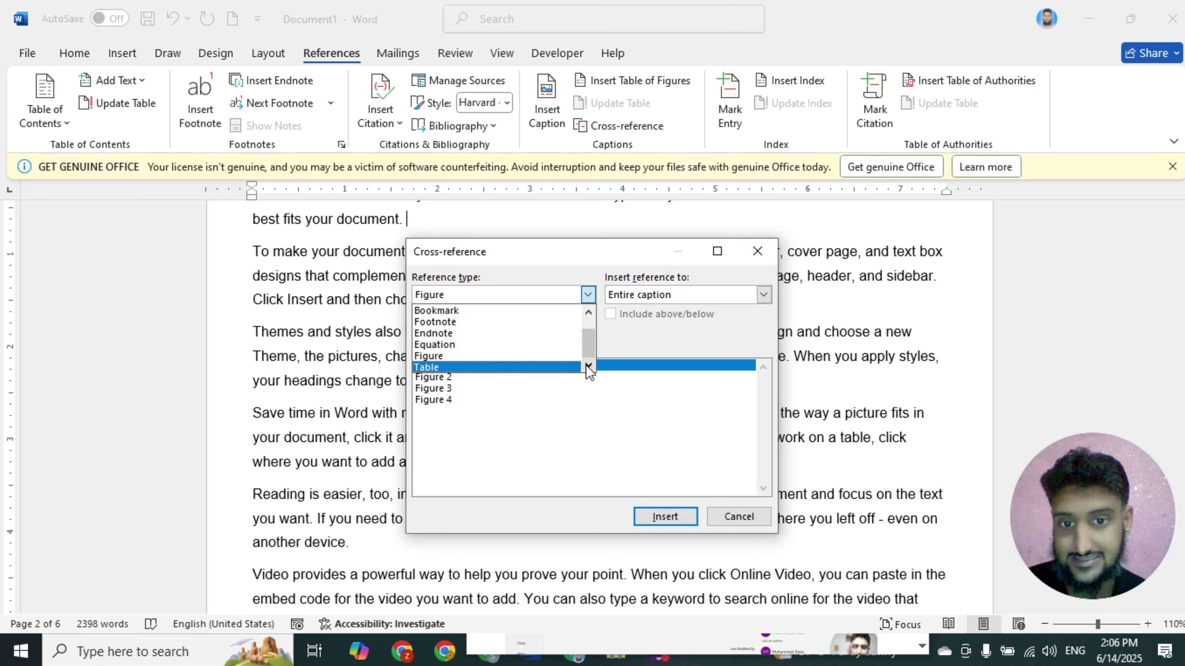
{"action": "left_click_drag", "start_coordinate": [588, 349], "coordinate": [590, 330]}
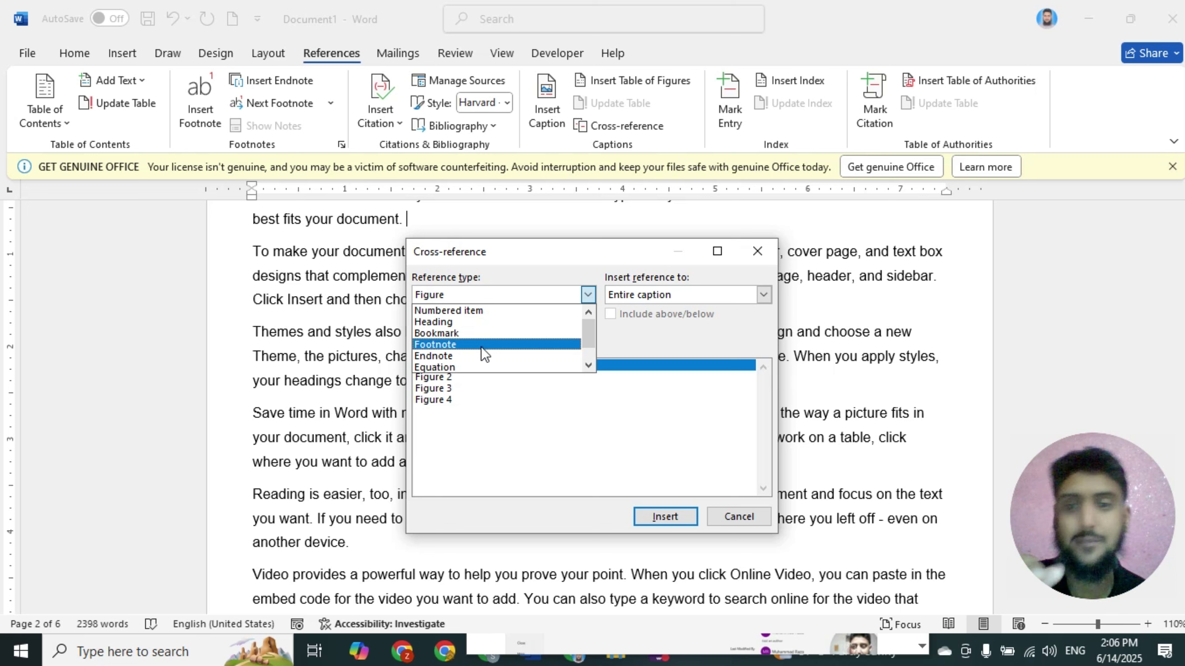
{"action": "scroll", "coordinate": [460, 352], "scroll_direction": "down", "scroll_amount": 1}
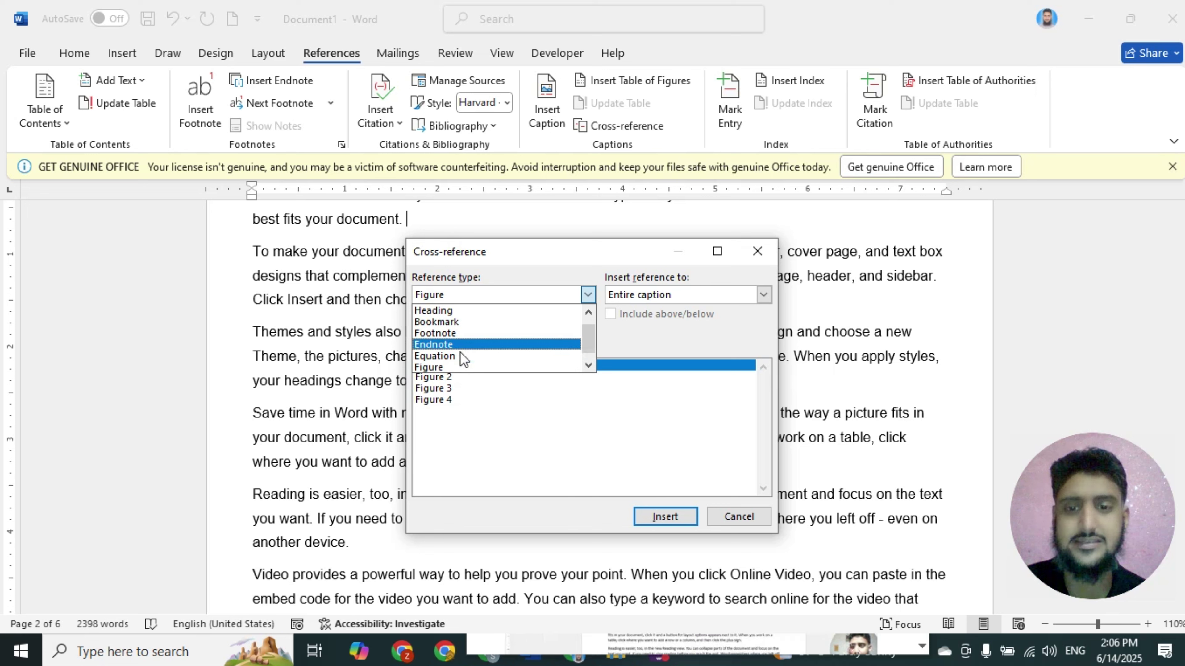
{"action": "left_click", "coordinate": [445, 367]}
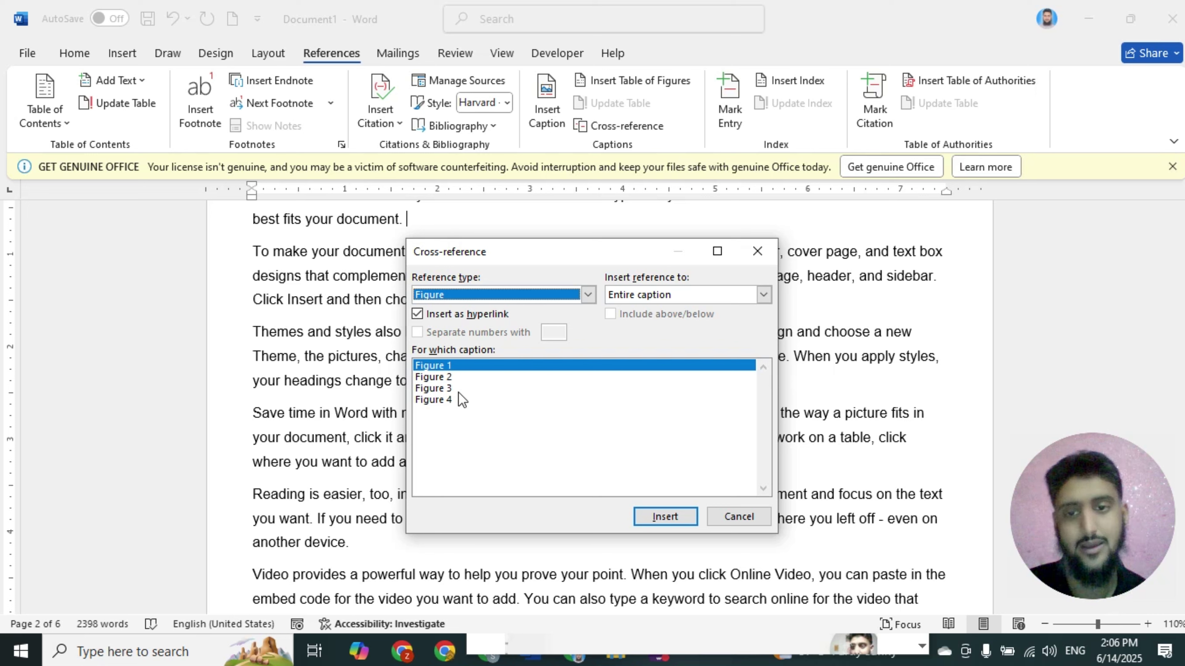
{"action": "left_click", "coordinate": [446, 400]}
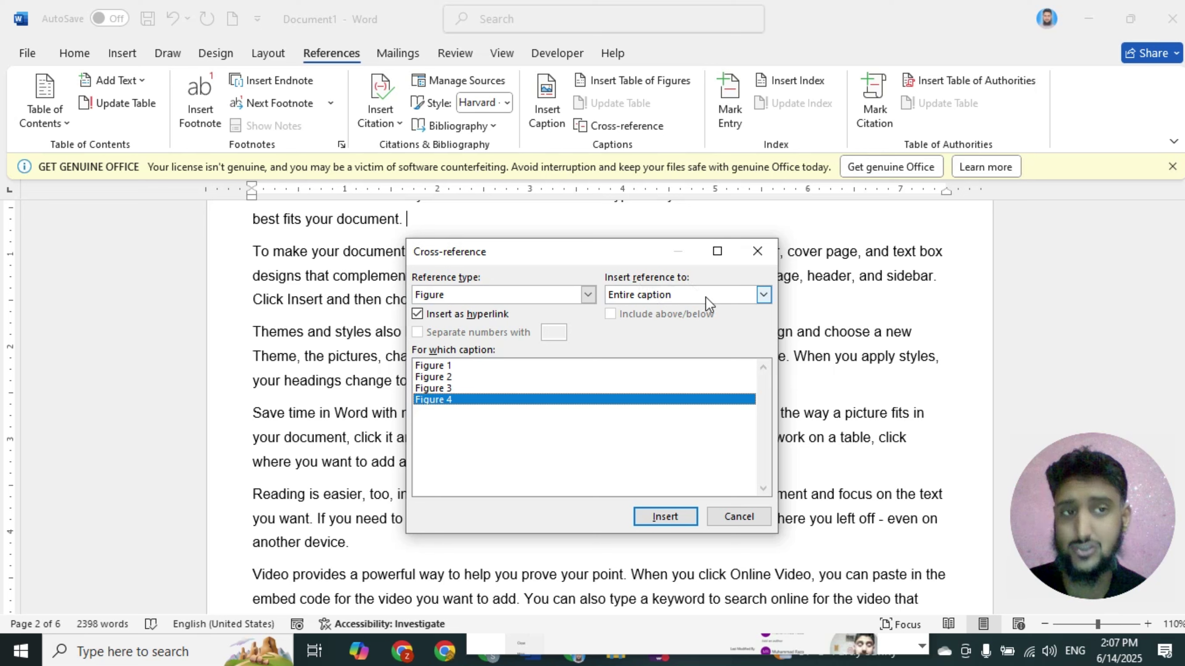
{"action": "left_click", "coordinate": [764, 295]}
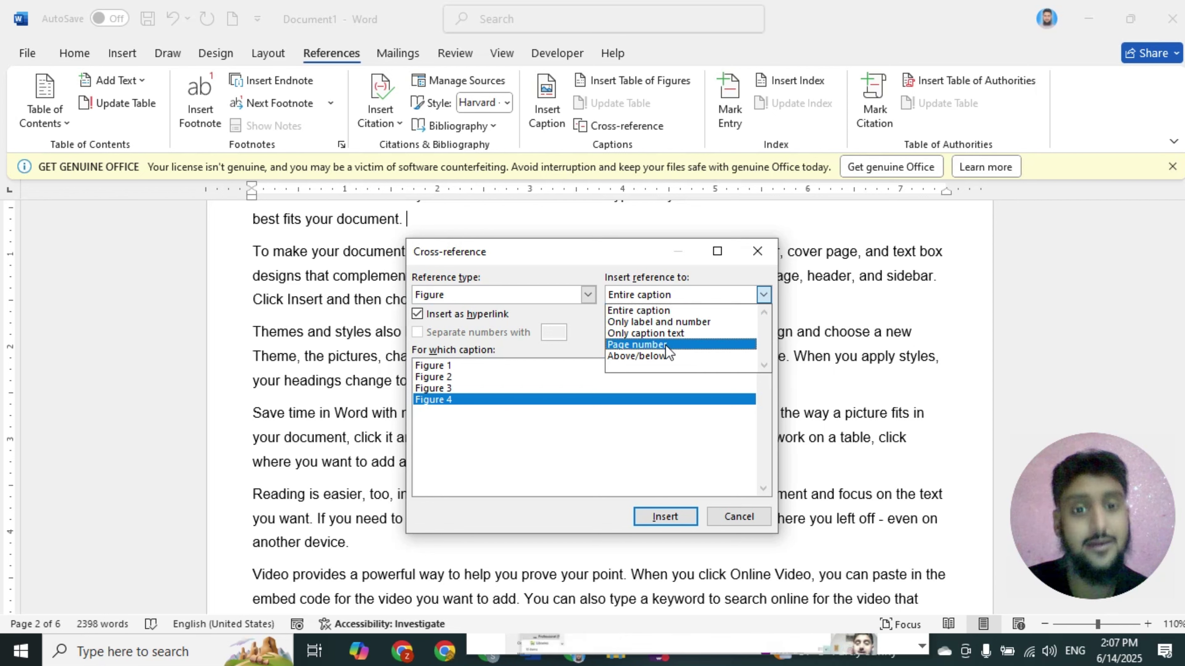
{"action": "left_click", "coordinate": [653, 310]}
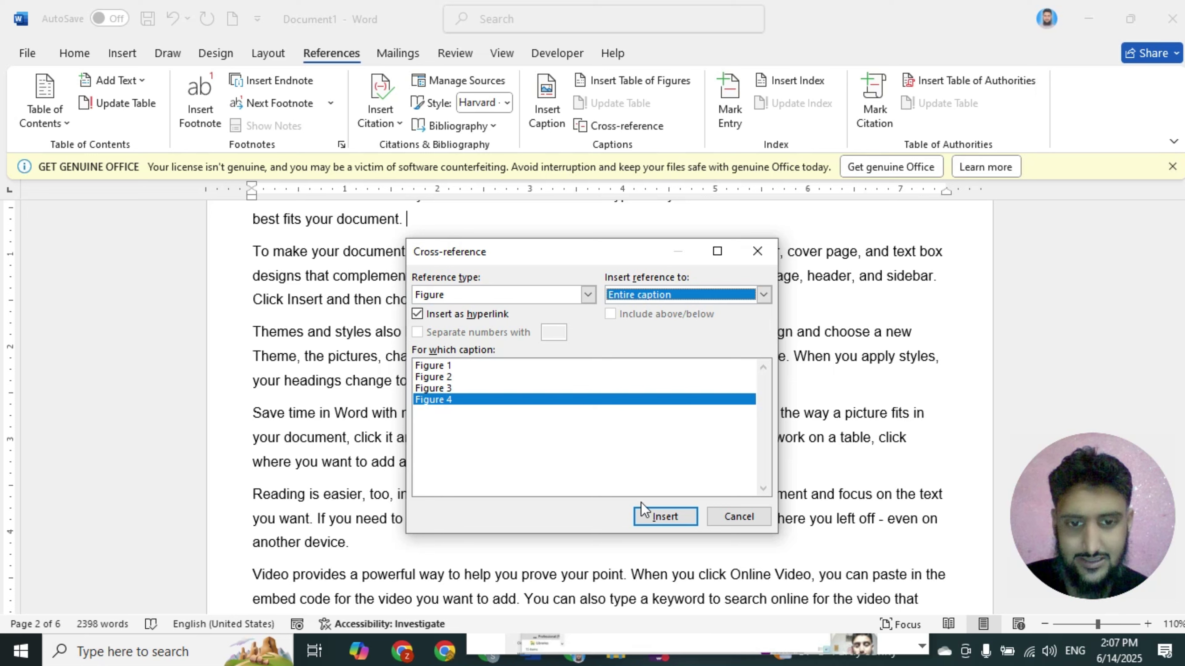
{"action": "left_click", "coordinate": [664, 517]}
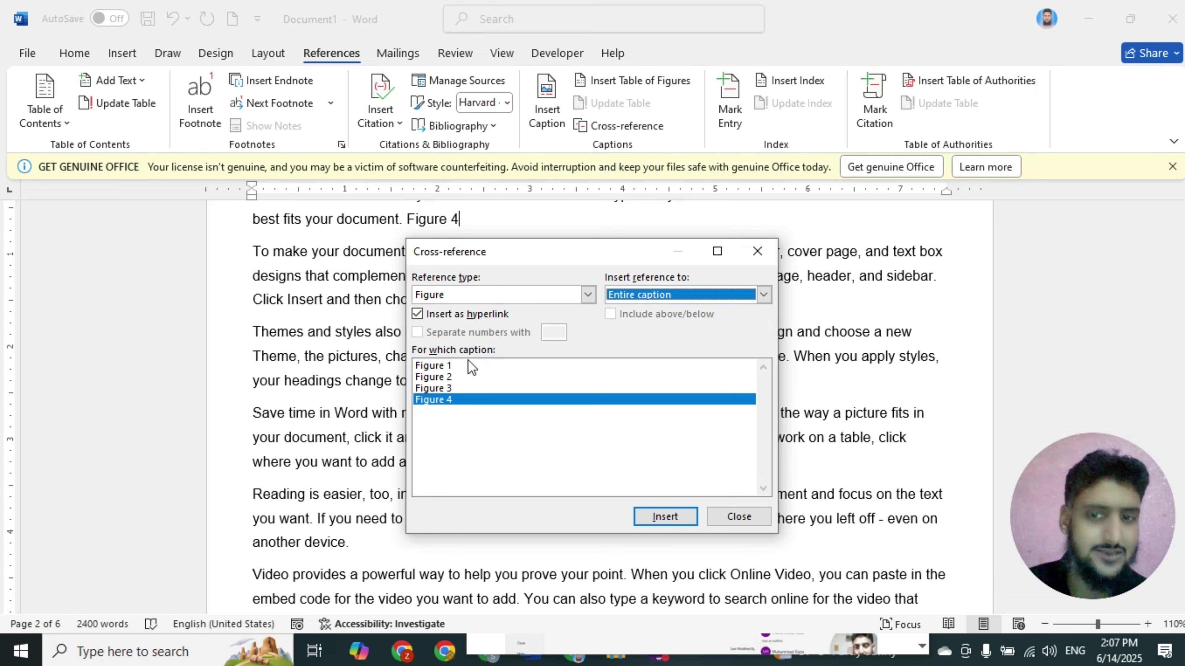
Insert a cross-reference to Figure 1 after "another device." in the paragraph beginning "Reading is easier" on page 3
{"action": "scroll", "coordinate": [367, 320], "scroll_direction": "down", "scroll_amount": 5}
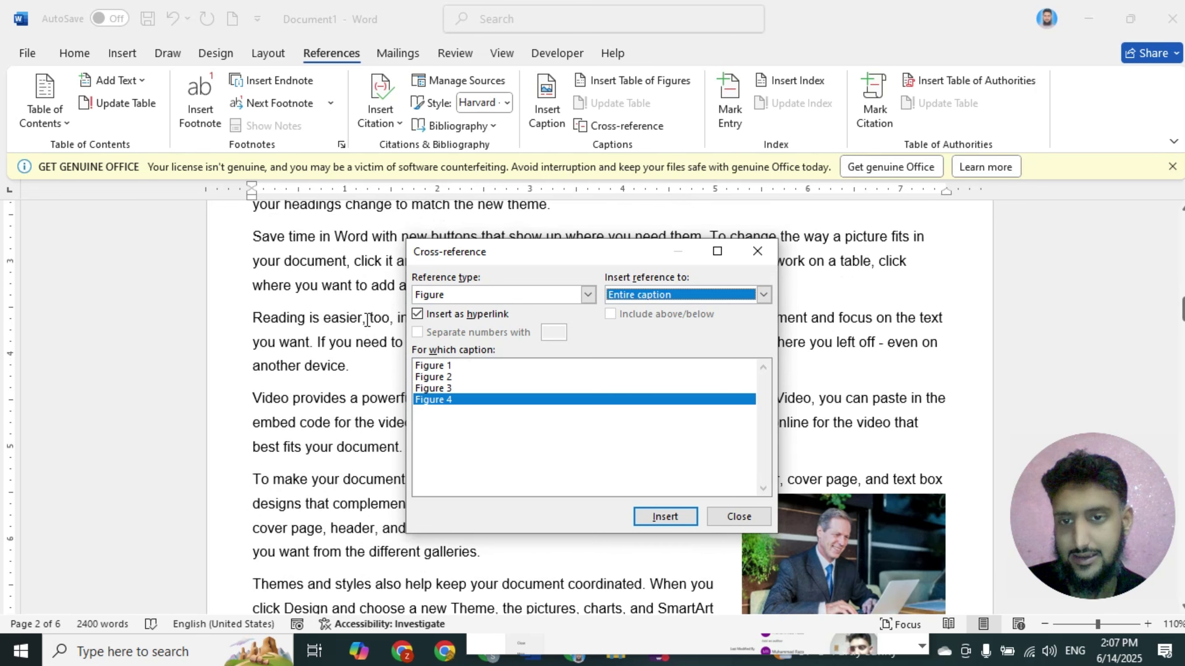
{"action": "scroll", "coordinate": [367, 320], "scroll_direction": "down", "scroll_amount": 3}
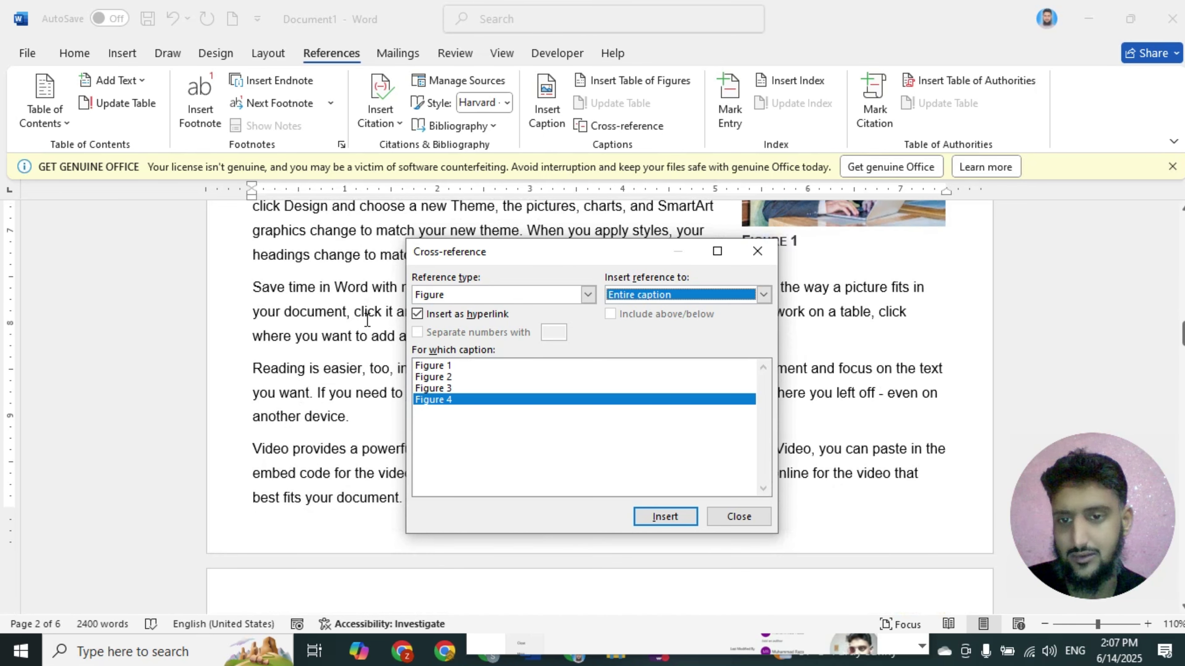
{"action": "scroll", "coordinate": [361, 458], "scroll_direction": "down", "scroll_amount": 6}
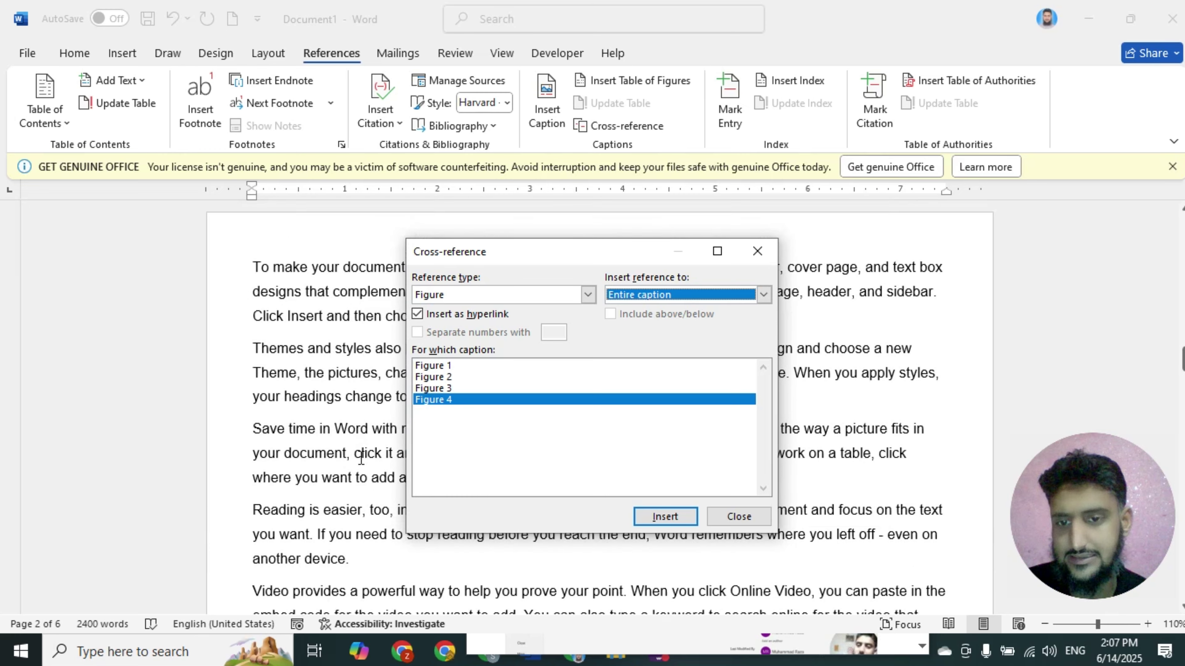
{"action": "left_click", "coordinate": [356, 527]}
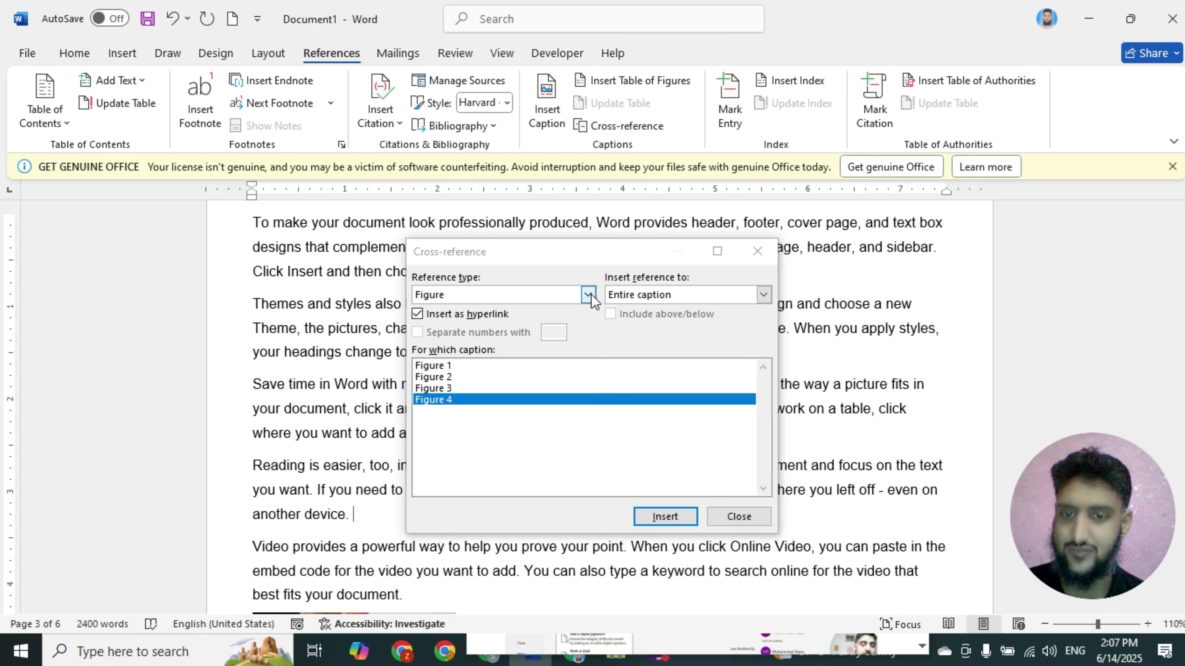
{"action": "left_click", "coordinate": [446, 365]}
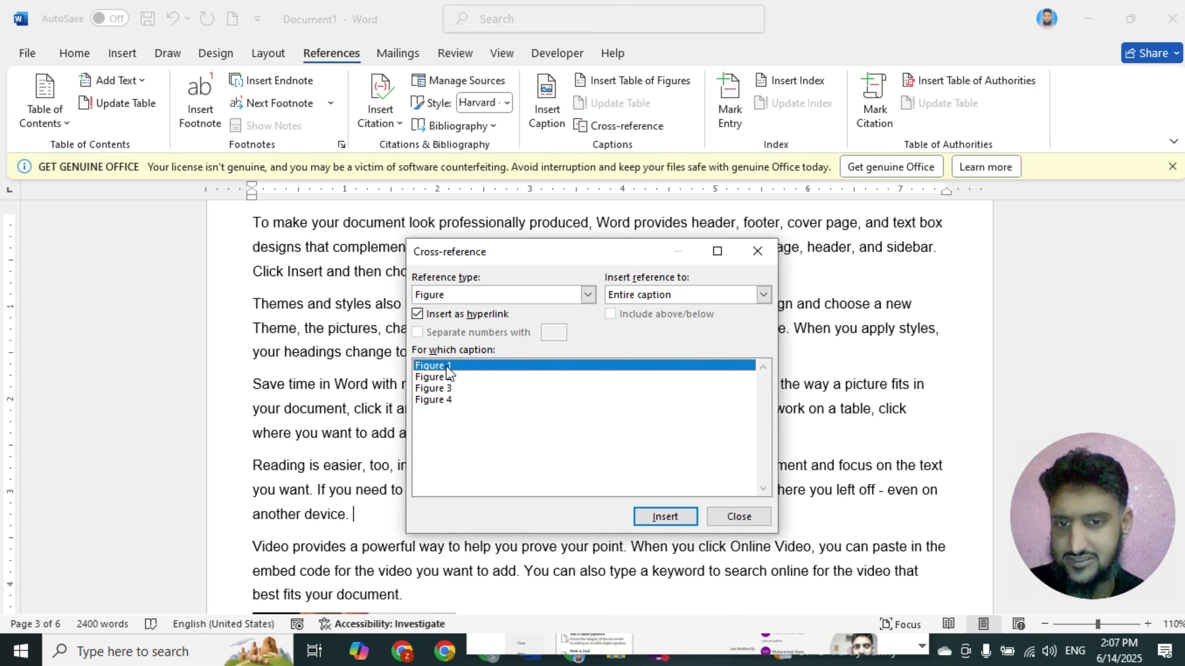
{"action": "left_click", "coordinate": [667, 517]}
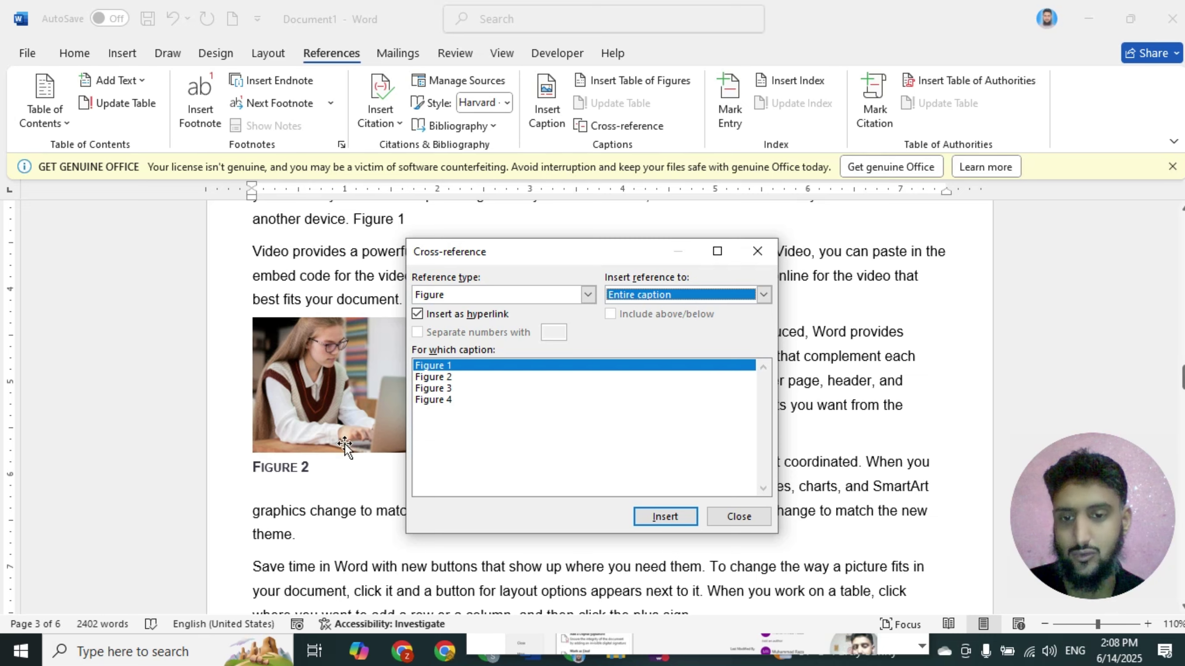
Insert a cross-reference to Figure 2 after "best fits your document." on page 4 and close the Cross-reference dialog
{"action": "scroll", "coordinate": [340, 468], "scroll_direction": "down", "scroll_amount": 3}
{"action": "scroll", "coordinate": [340, 468], "scroll_direction": "down", "scroll_amount": 10}
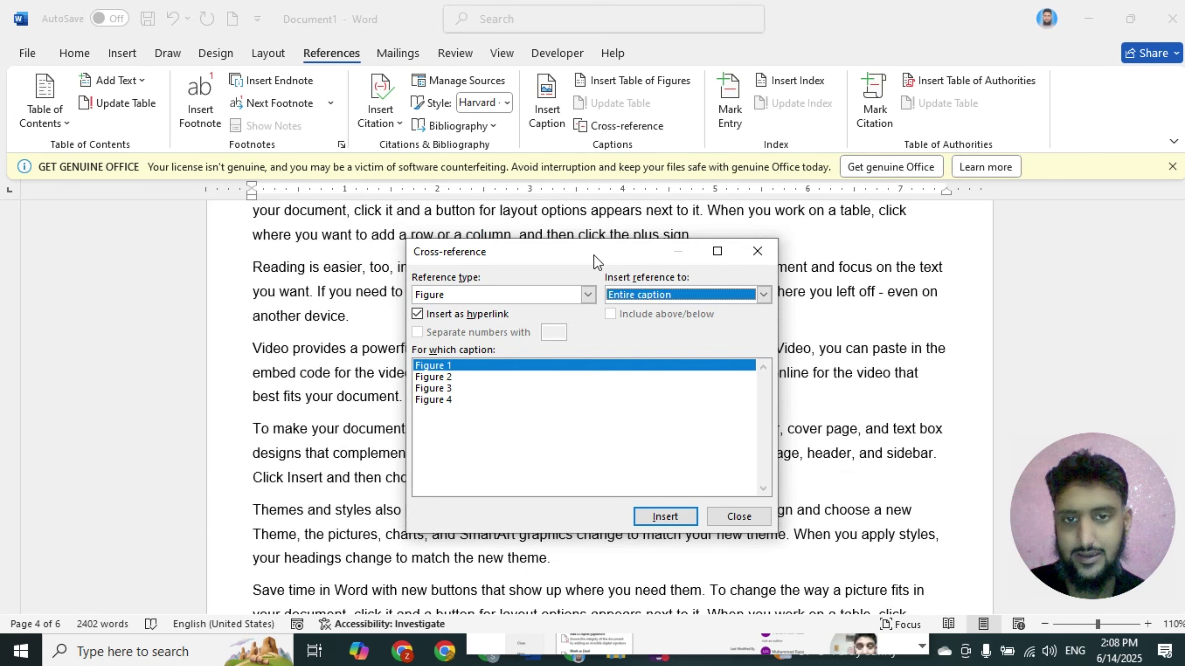
{"action": "left_click_drag", "start_coordinate": [593, 255], "coordinate": [837, 212]}
{"action": "left_click", "coordinate": [432, 394]}
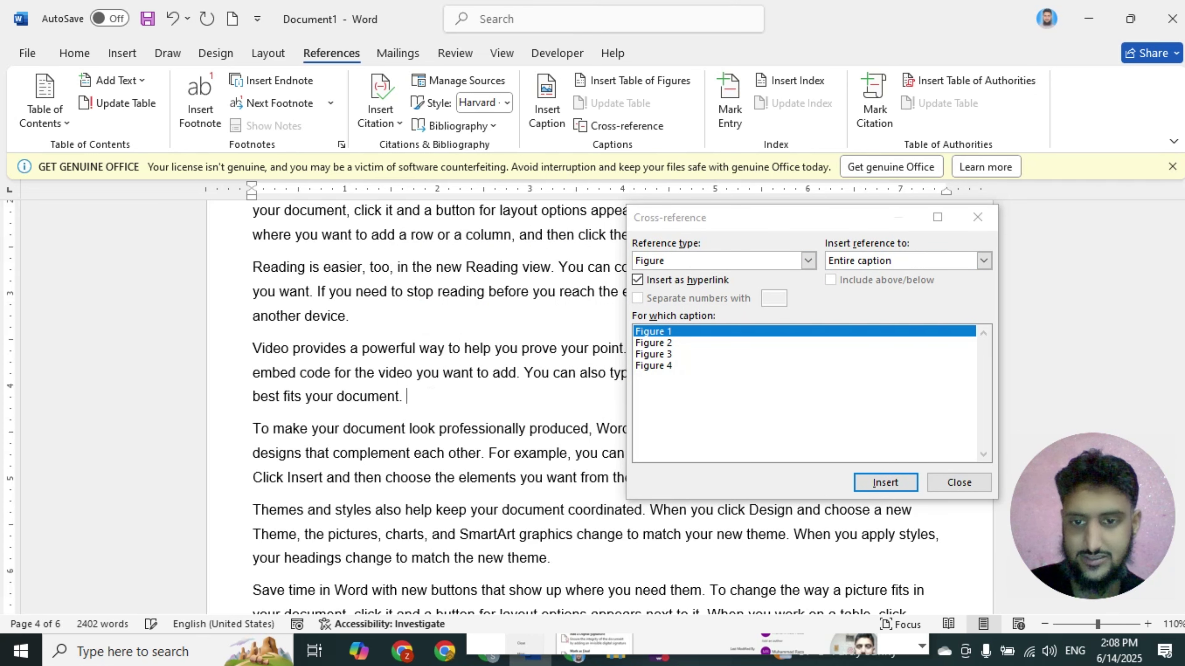
{"action": "left_click", "coordinate": [657, 343]}
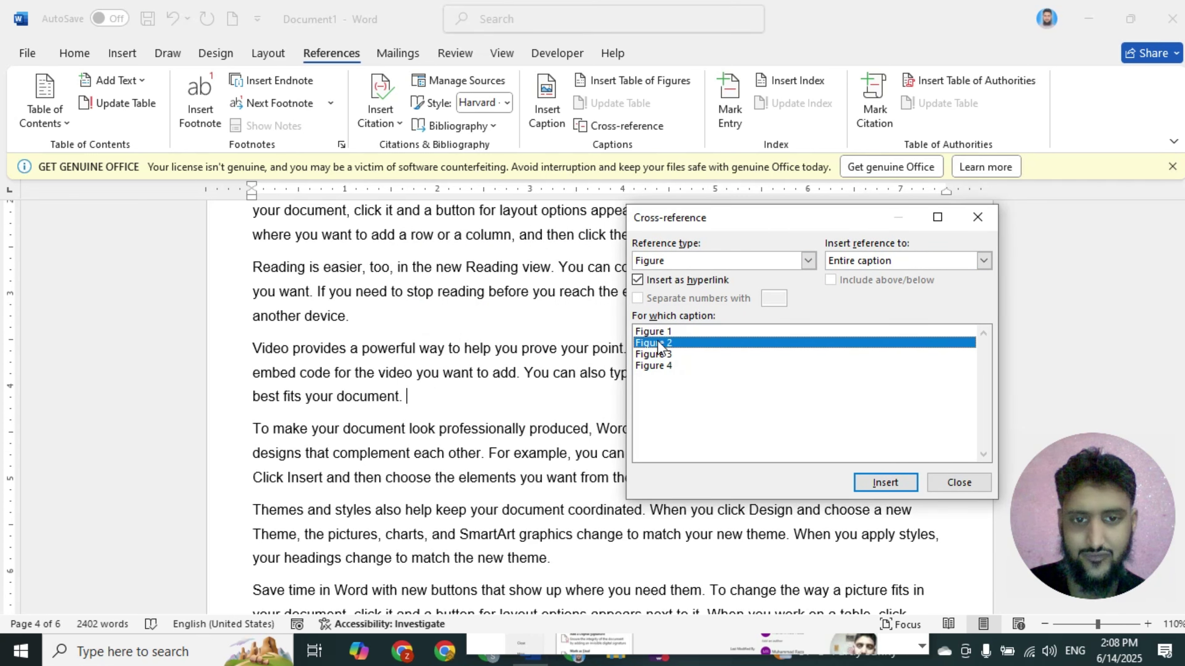
{"action": "left_click", "coordinate": [885, 482]}
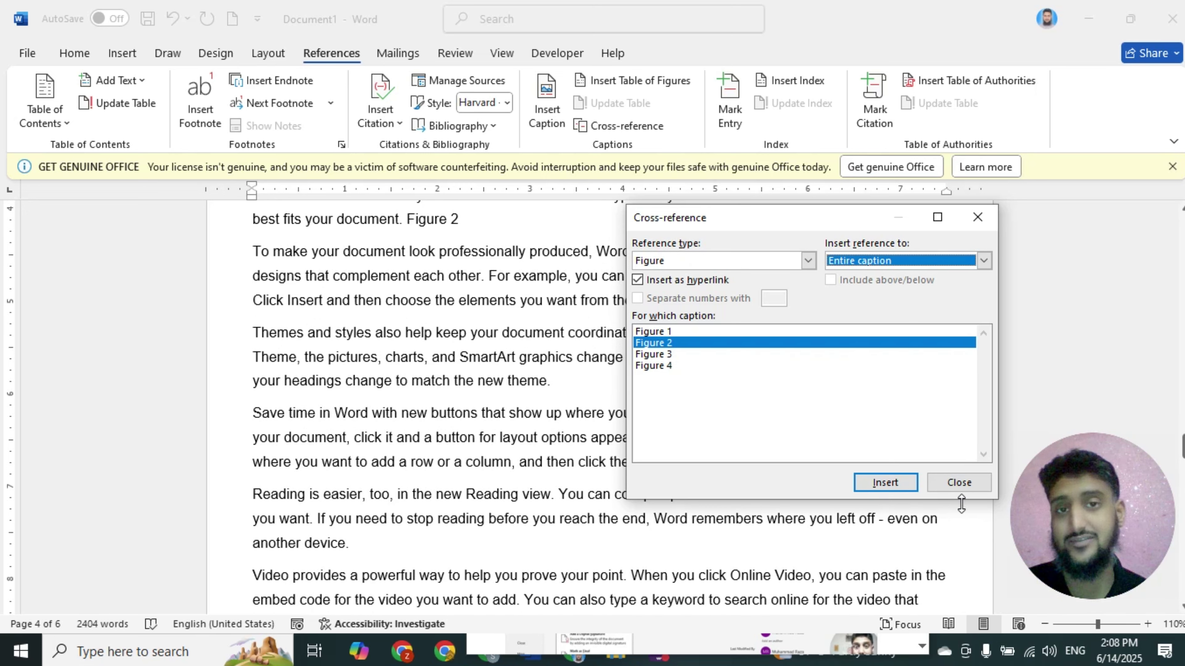
{"action": "left_click", "coordinate": [957, 483]}
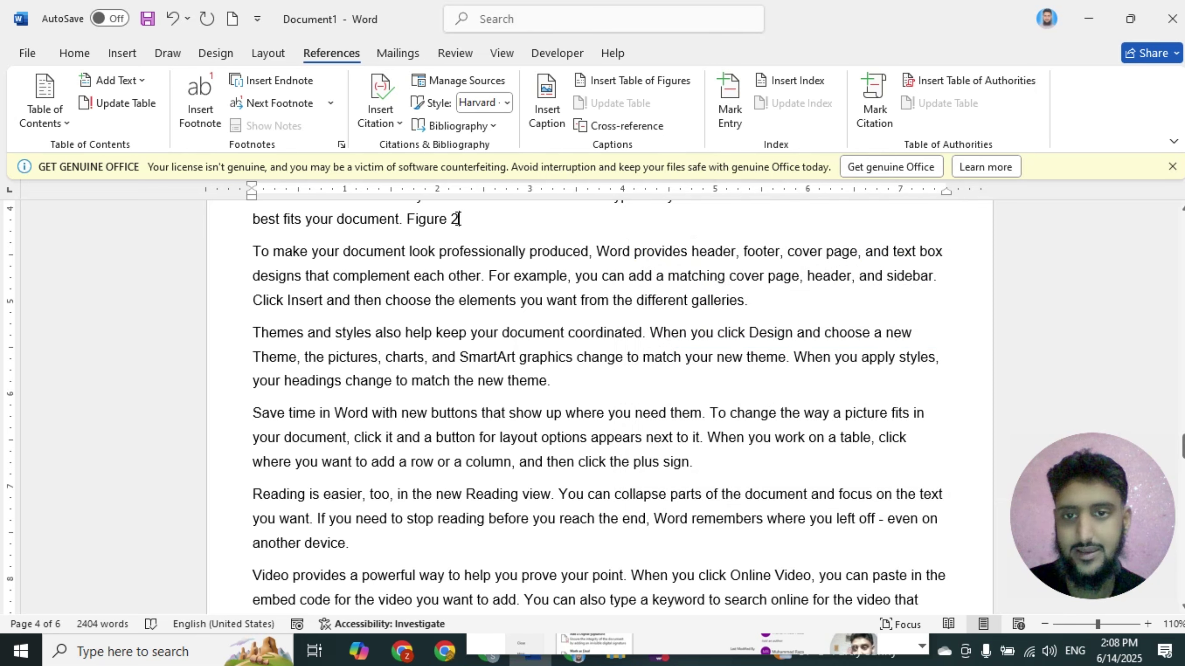
Format the Figure 2 cross-reference on page 4 with the standard Blue font color and an underline
{"action": "left_click_drag", "start_coordinate": [459, 220], "coordinate": [408, 217]}
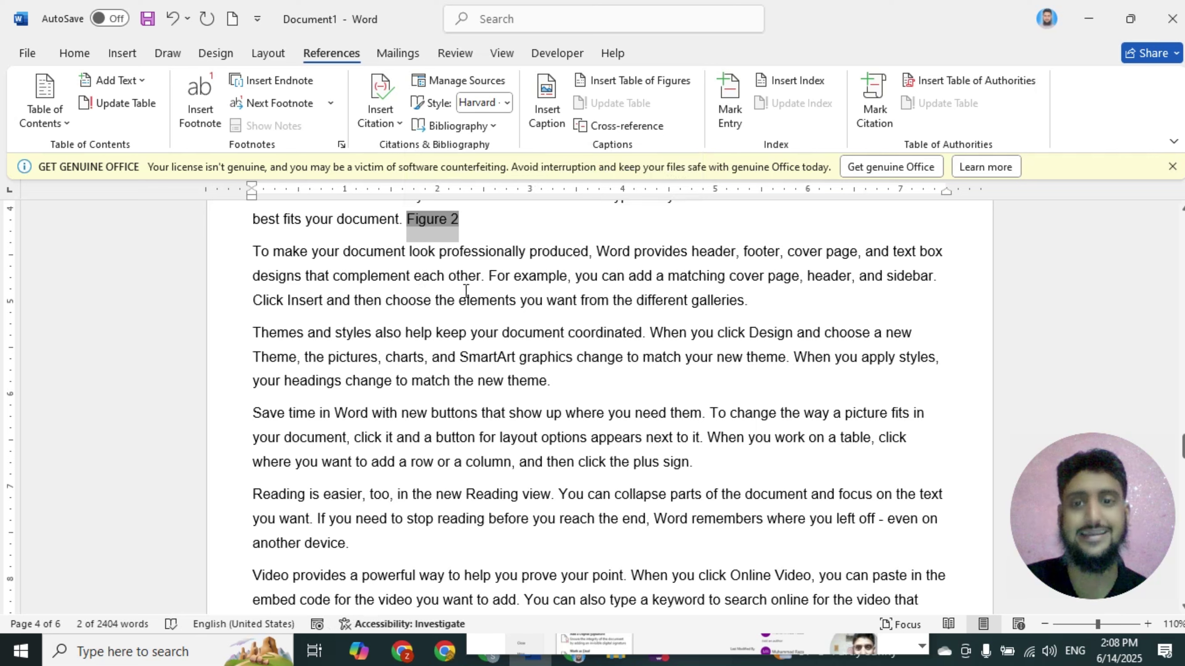
{"action": "left_click", "coordinate": [86, 59]}
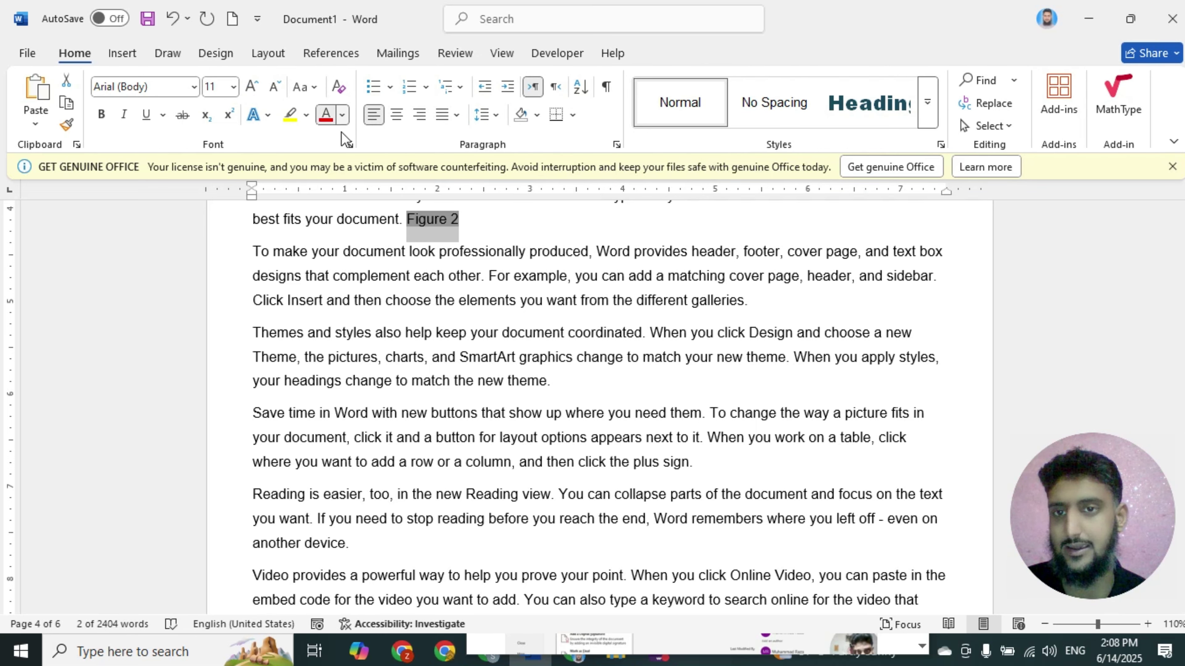
{"action": "left_click", "coordinate": [343, 116]}
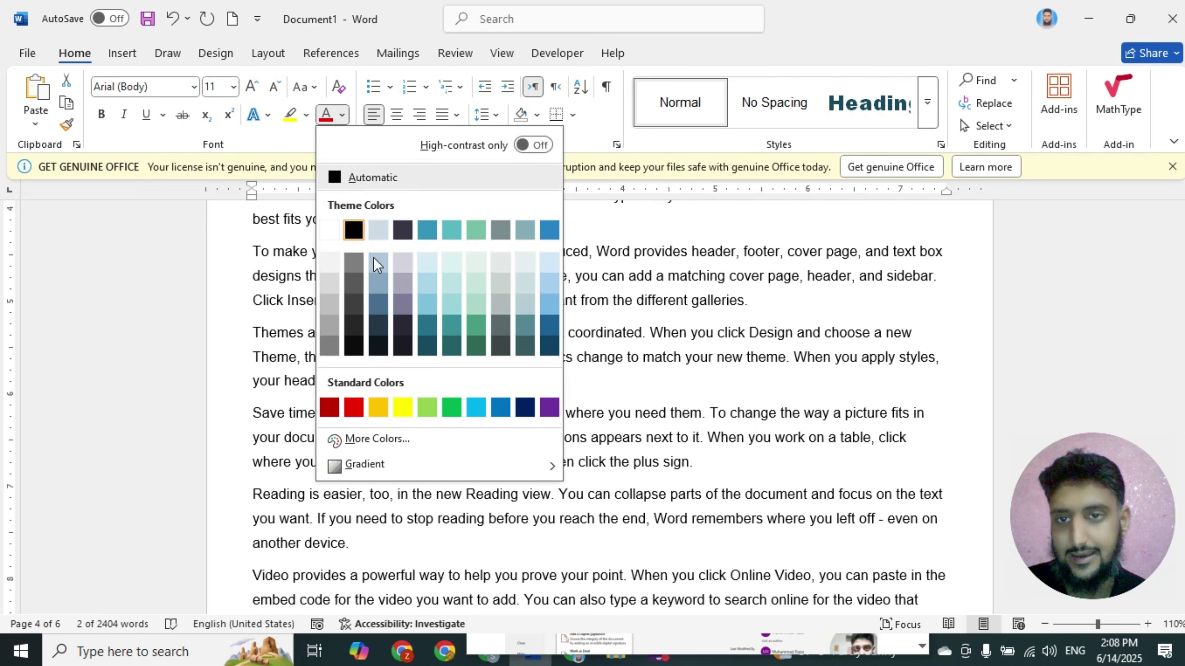
{"action": "left_click", "coordinate": [476, 407]}
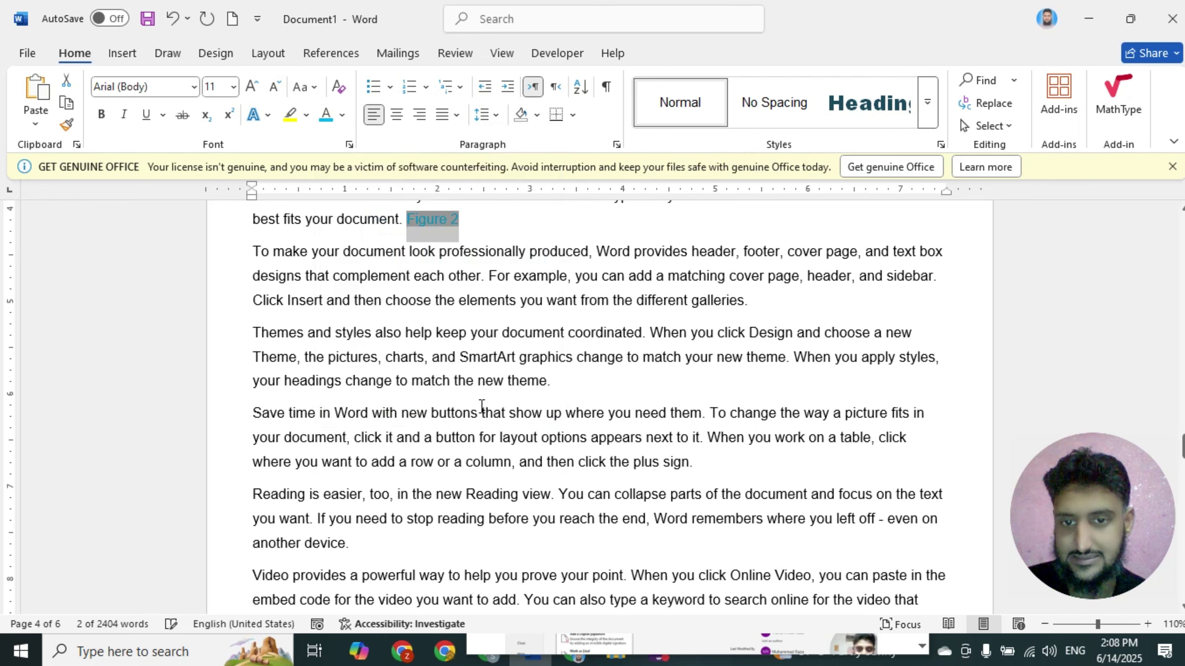
{"action": "left_click", "coordinate": [342, 117]}
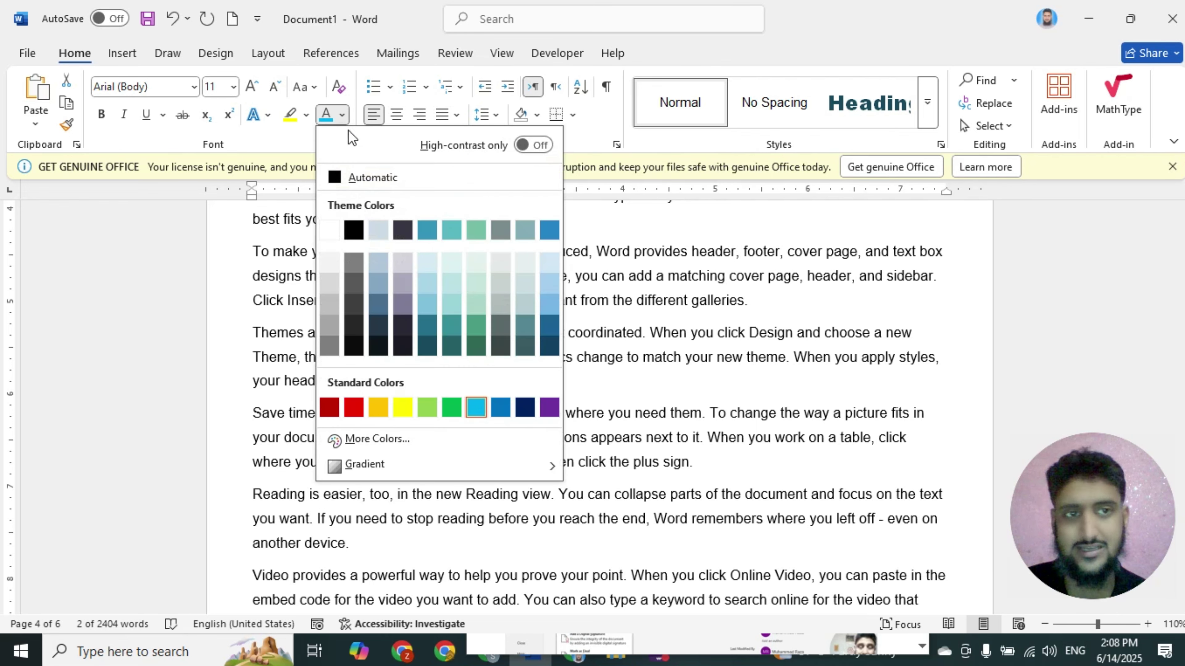
{"action": "left_click", "coordinate": [502, 409]}
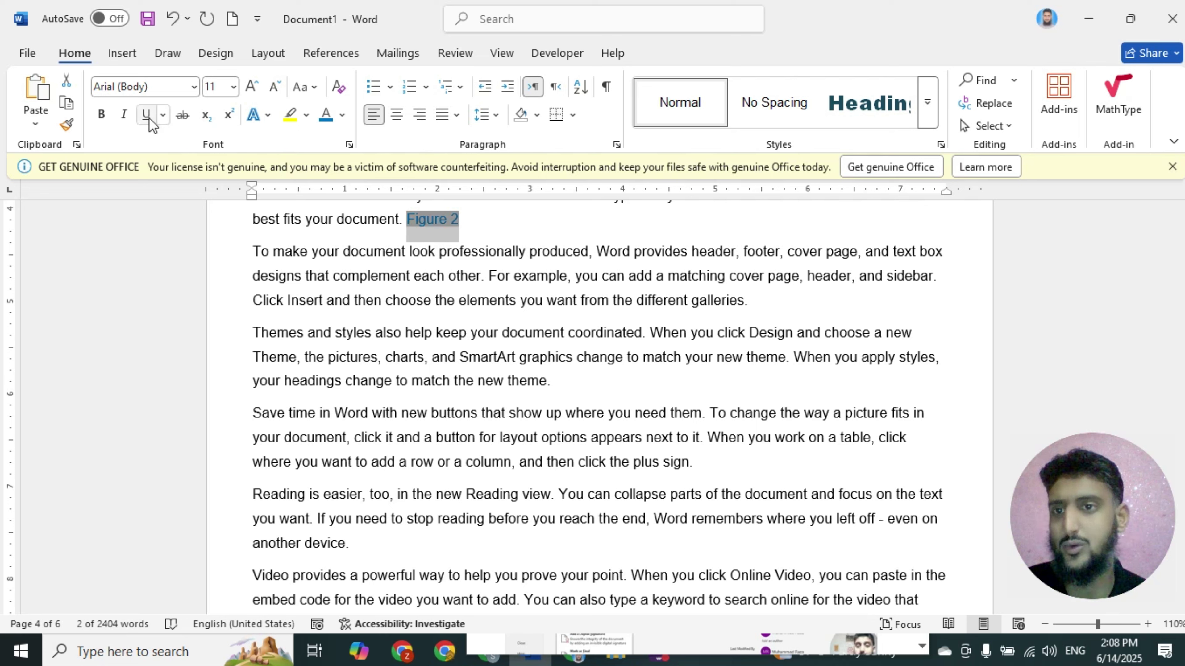
{"action": "left_click", "coordinate": [448, 278]}
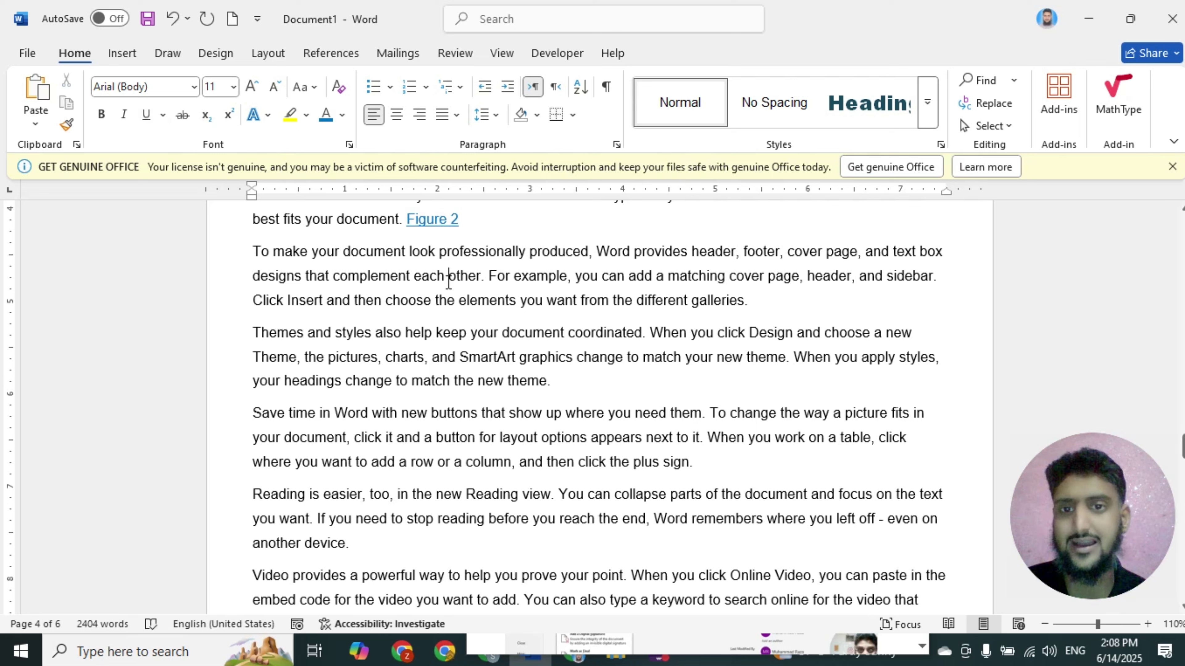
Follow the Figure 2 cross-reference link on page 4 and view the captioned picture it leads to
{"action": "left_click", "coordinate": [434, 221], "text": "ctrl"}
{"action": "scroll", "coordinate": [572, 355], "scroll_direction": "up", "scroll_amount": 2}
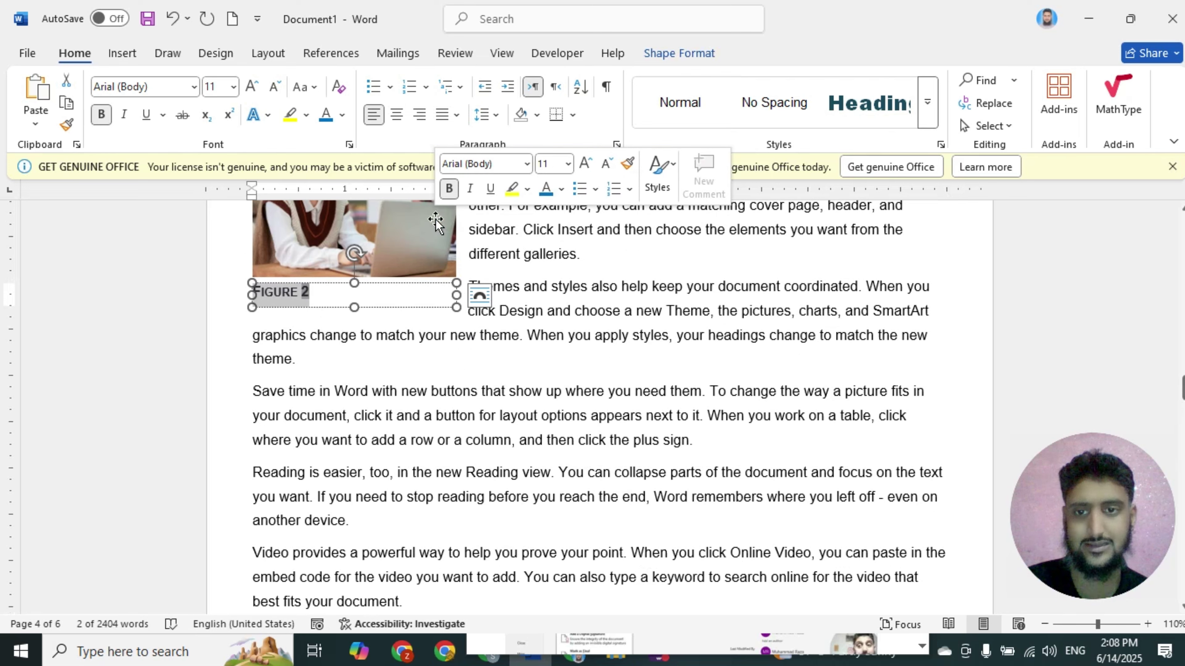
{"action": "scroll", "coordinate": [573, 355], "scroll_direction": "up", "scroll_amount": 2}
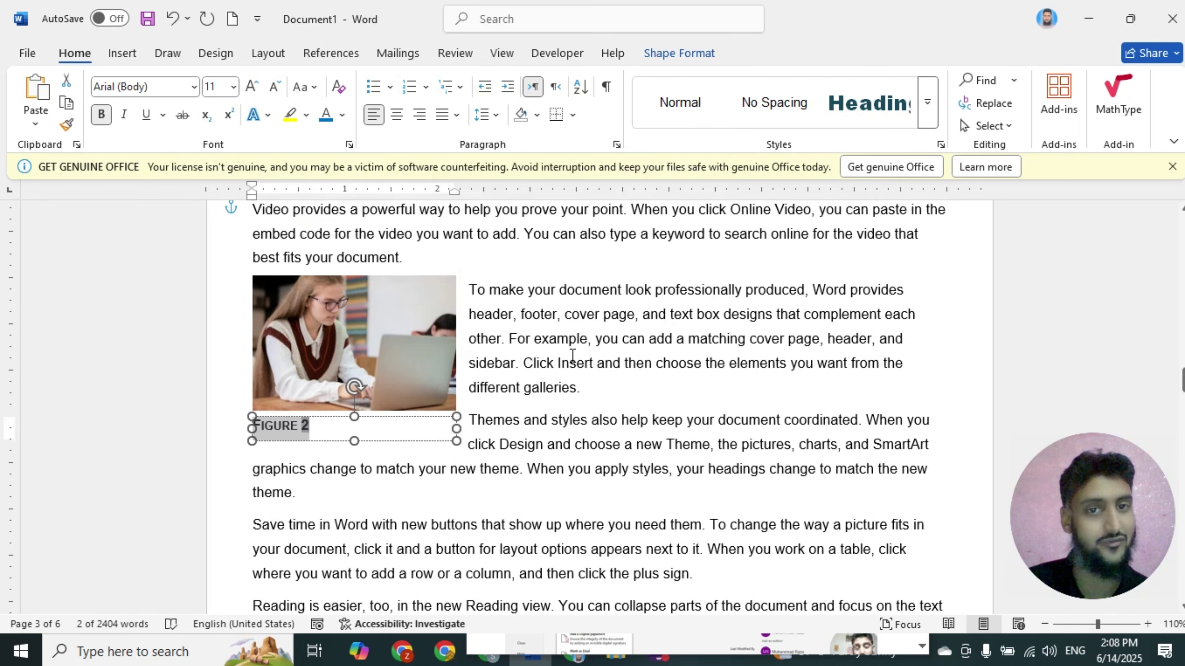
Follow the Figure 1 cross-reference link on page 3 to its caption, and go back to the Figure 4 reference on page 2
{"action": "scroll", "coordinate": [572, 366], "scroll_direction": "up", "scroll_amount": 3}
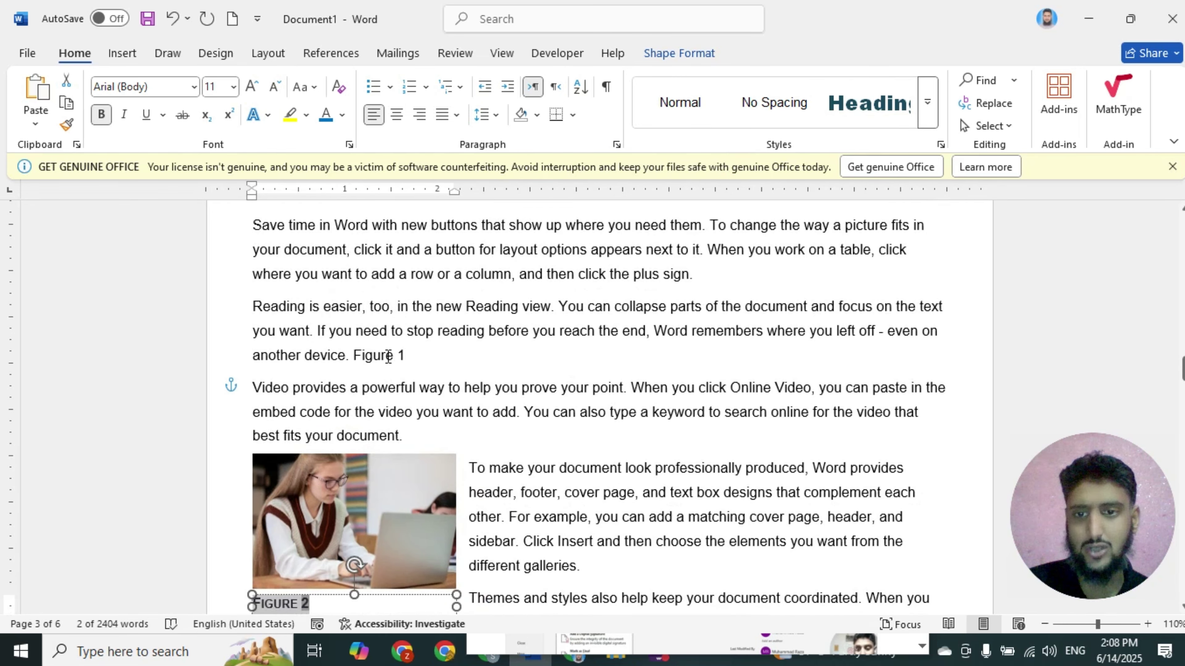
{"action": "left_click", "coordinate": [406, 355]}
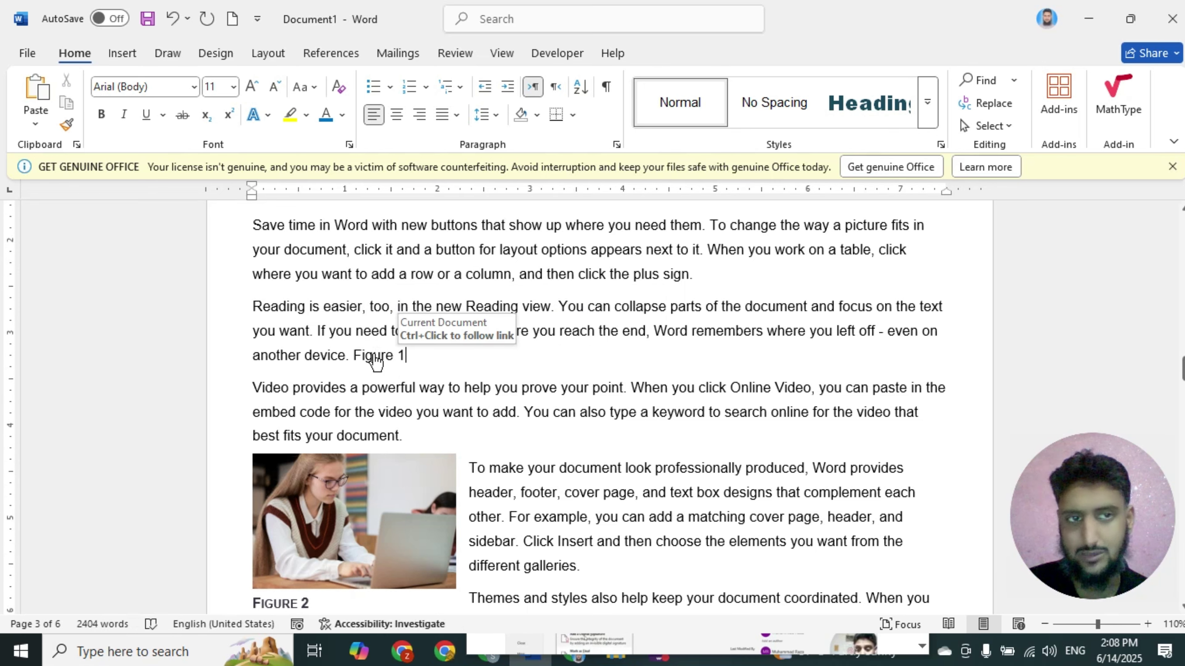
{"action": "double_click", "coordinate": [374, 356]}
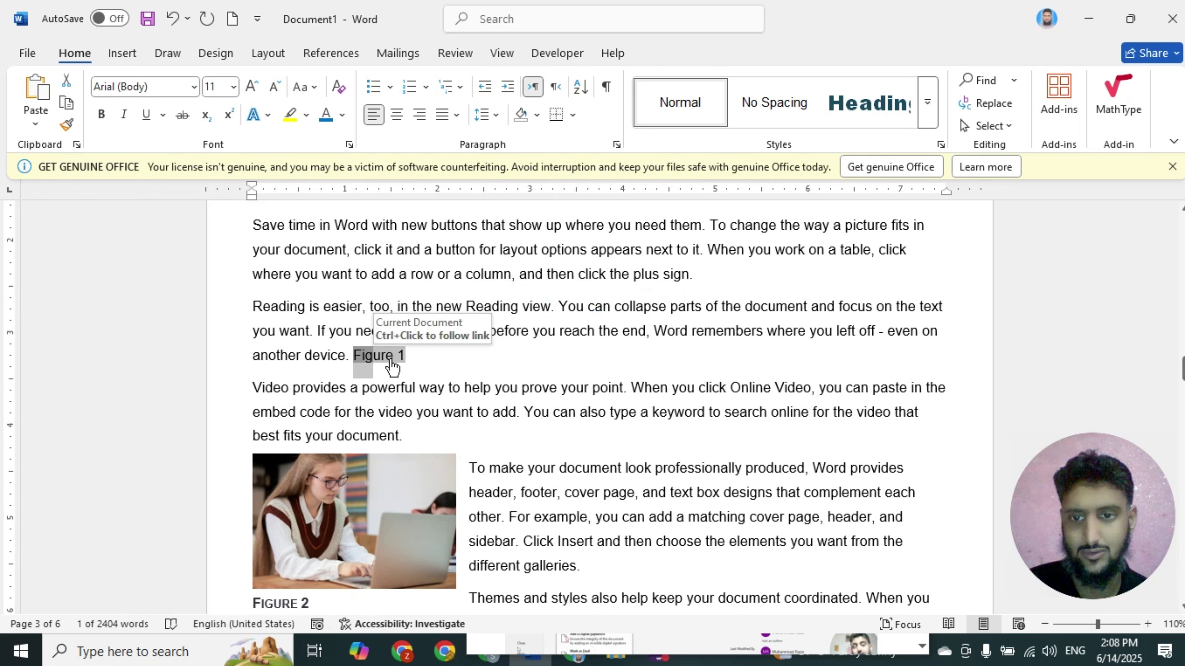
{"action": "left_click", "coordinate": [391, 359], "text": "ctrl"}
{"action": "scroll", "coordinate": [634, 456], "scroll_direction": "up", "scroll_amount": 2}
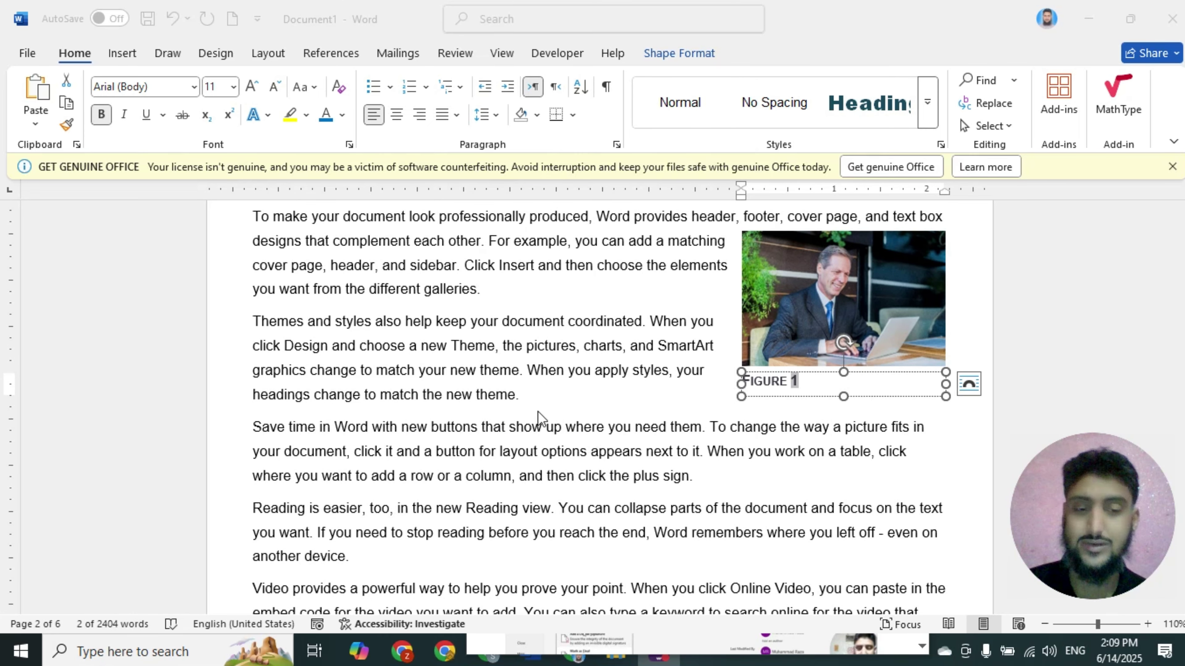
{"action": "scroll", "coordinate": [505, 412], "scroll_direction": "up", "scroll_amount": 8}
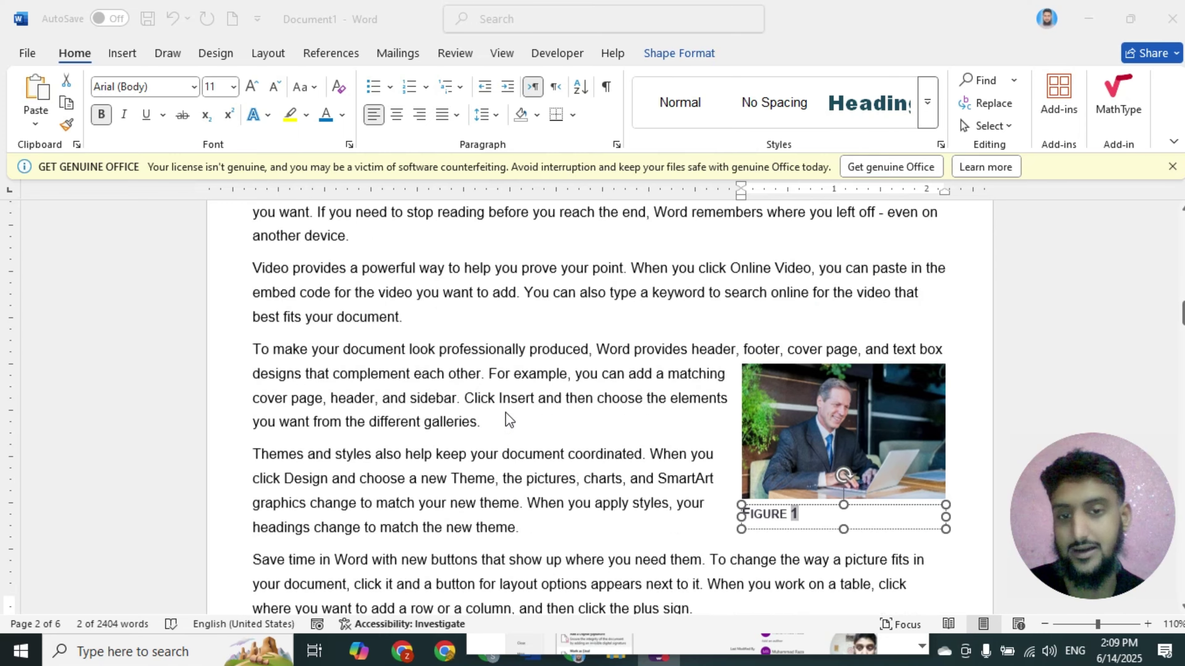
{"action": "scroll", "coordinate": [505, 412], "scroll_direction": "up", "scroll_amount": 4}
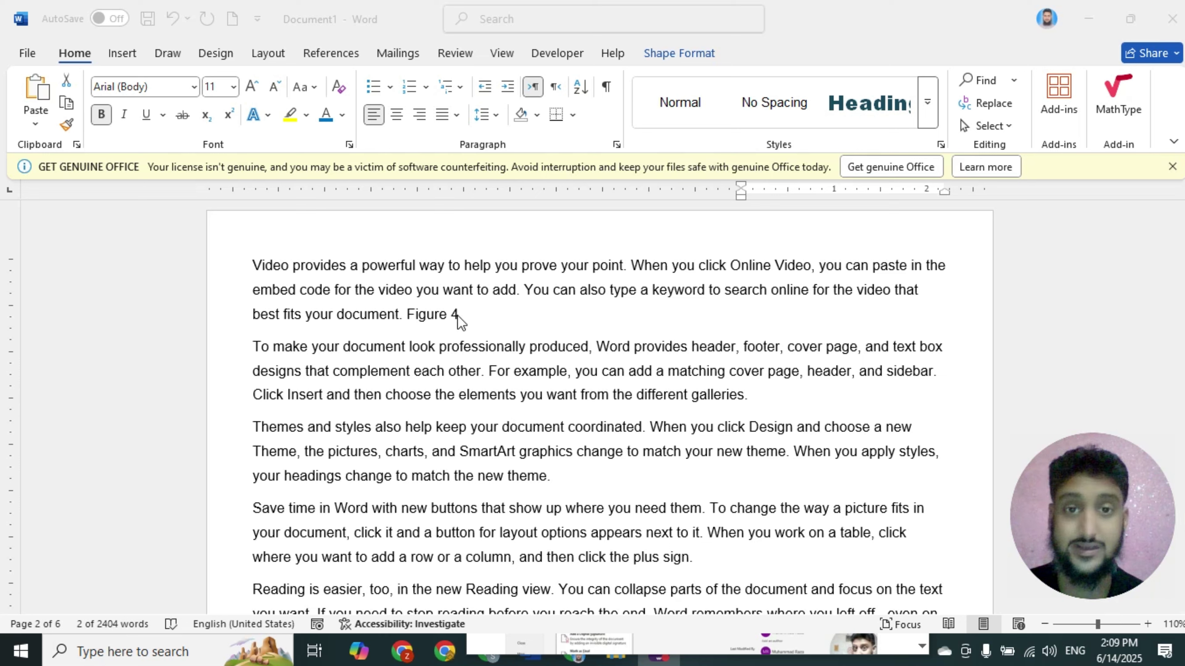
Follow the Figure 4 cross-reference link on page 2 and view the captioned picture it leads to
{"action": "left_click", "coordinate": [430, 314]}
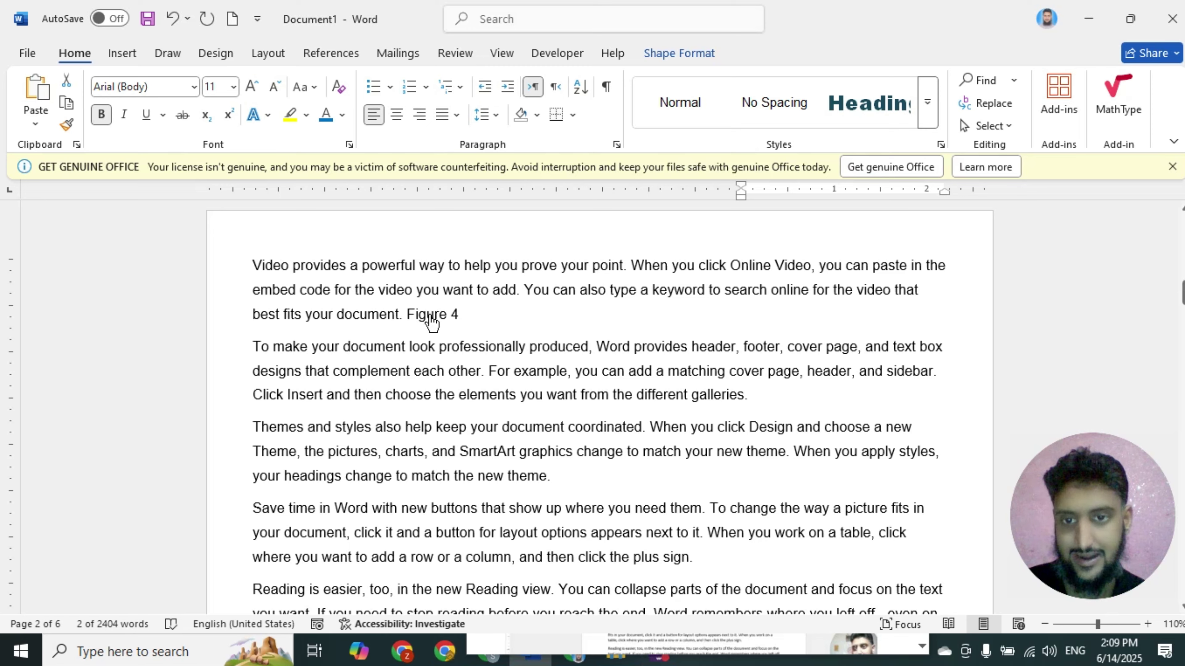
{"action": "left_click", "coordinate": [429, 314], "text": "ctrl"}
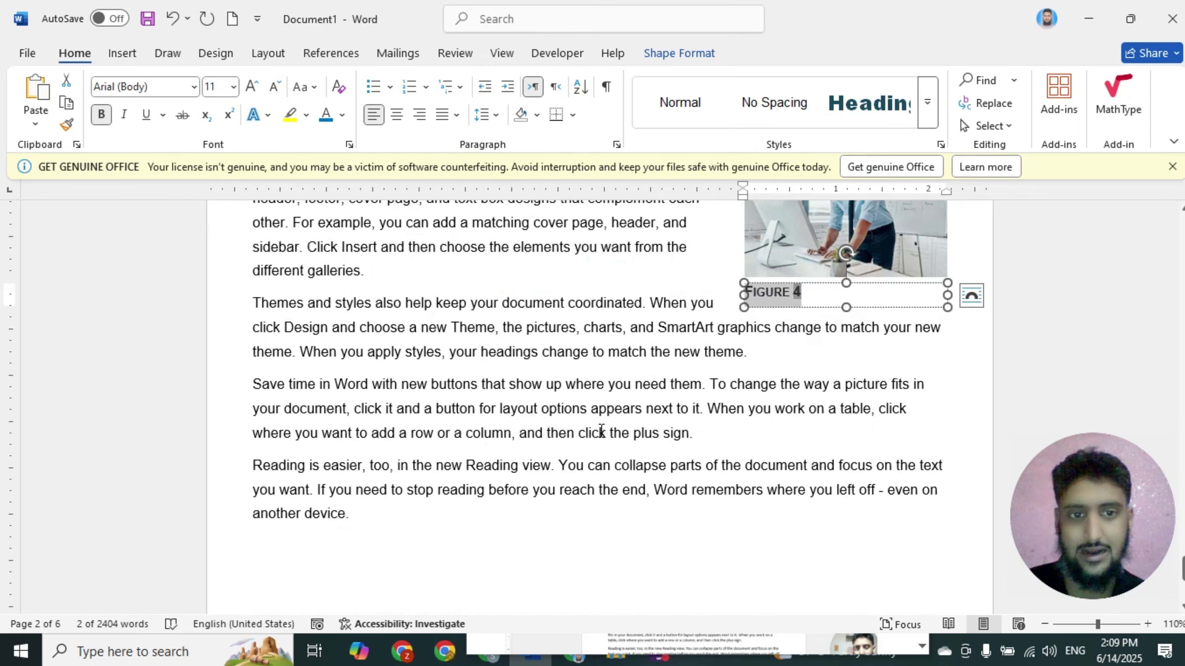
{"action": "scroll", "coordinate": [601, 431], "scroll_direction": "up", "scroll_amount": 4}
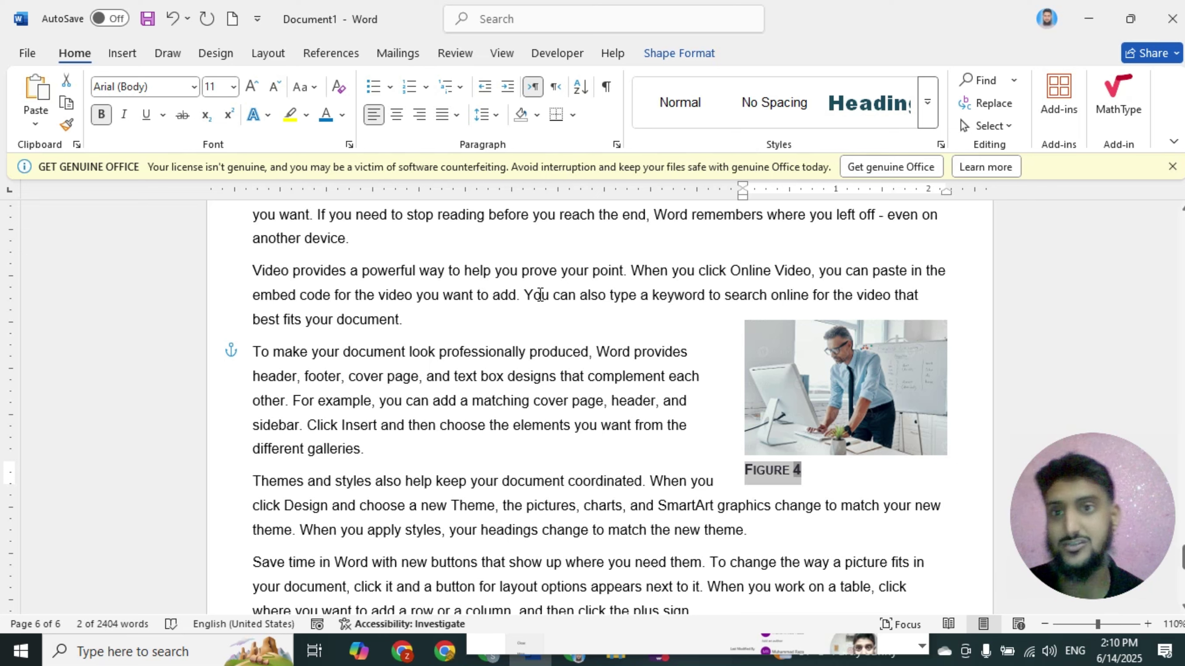
Add four empty lines on the blank first page and insert a table of figures for the Figure label with page numbers and a dotted tab leader
{"action": "left_click", "coordinate": [322, 53]}
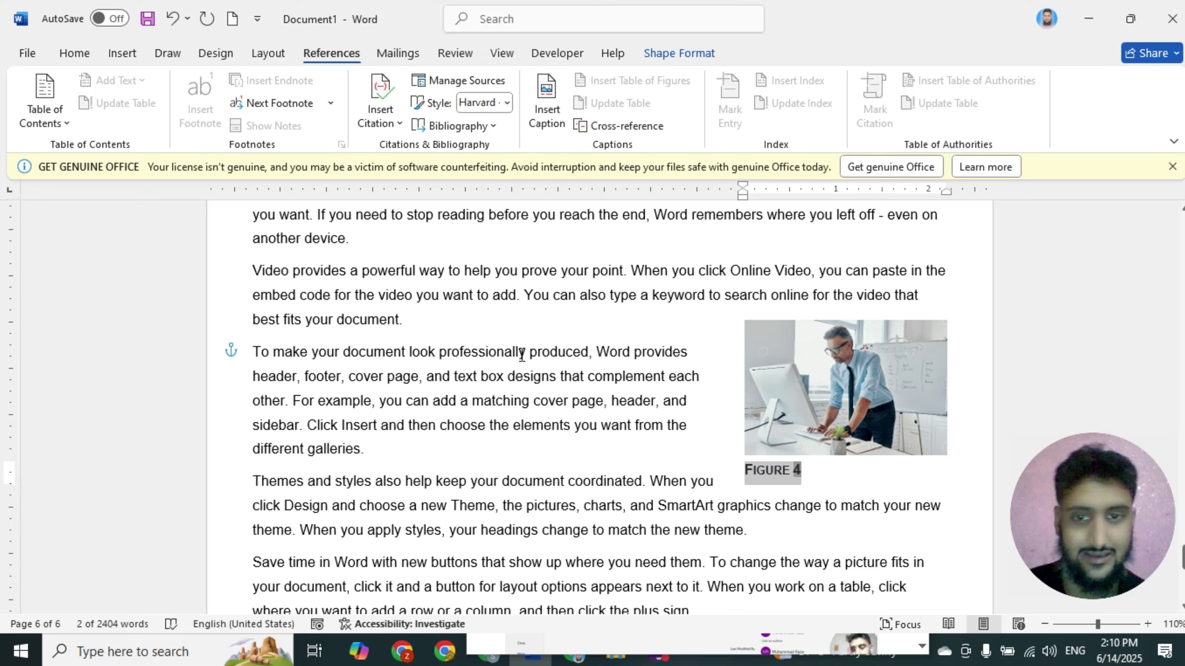
{"action": "scroll", "coordinate": [522, 405], "scroll_direction": "up", "scroll_amount": 10}
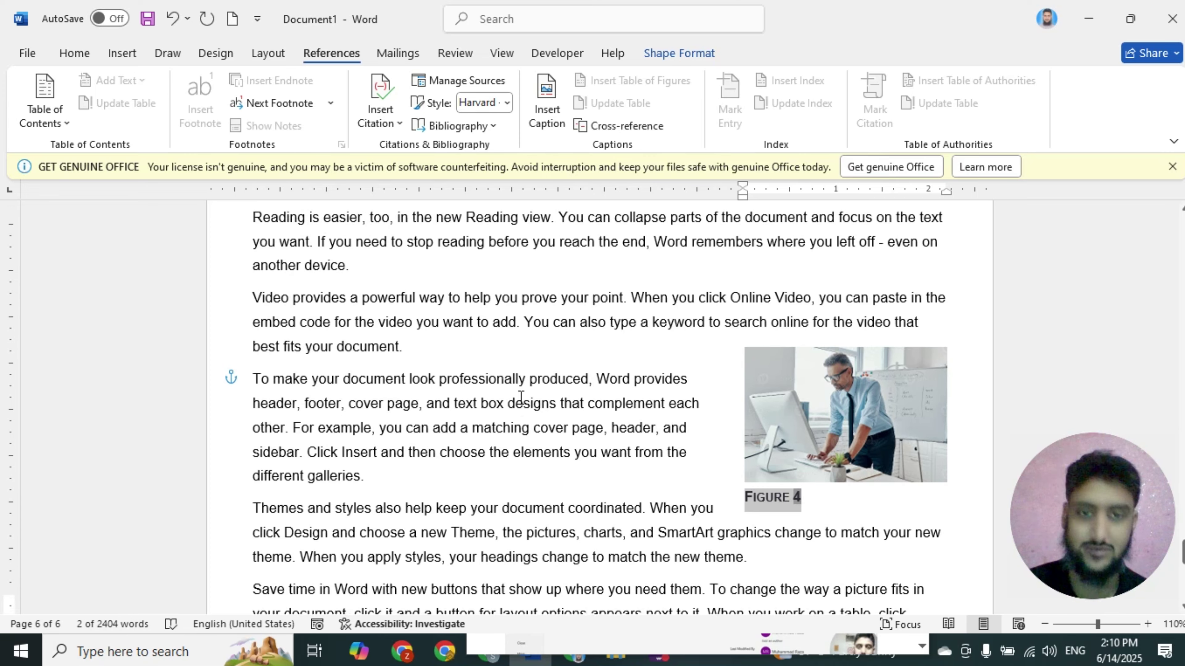
{"action": "scroll", "coordinate": [521, 387], "scroll_direction": "up", "scroll_amount": 10}
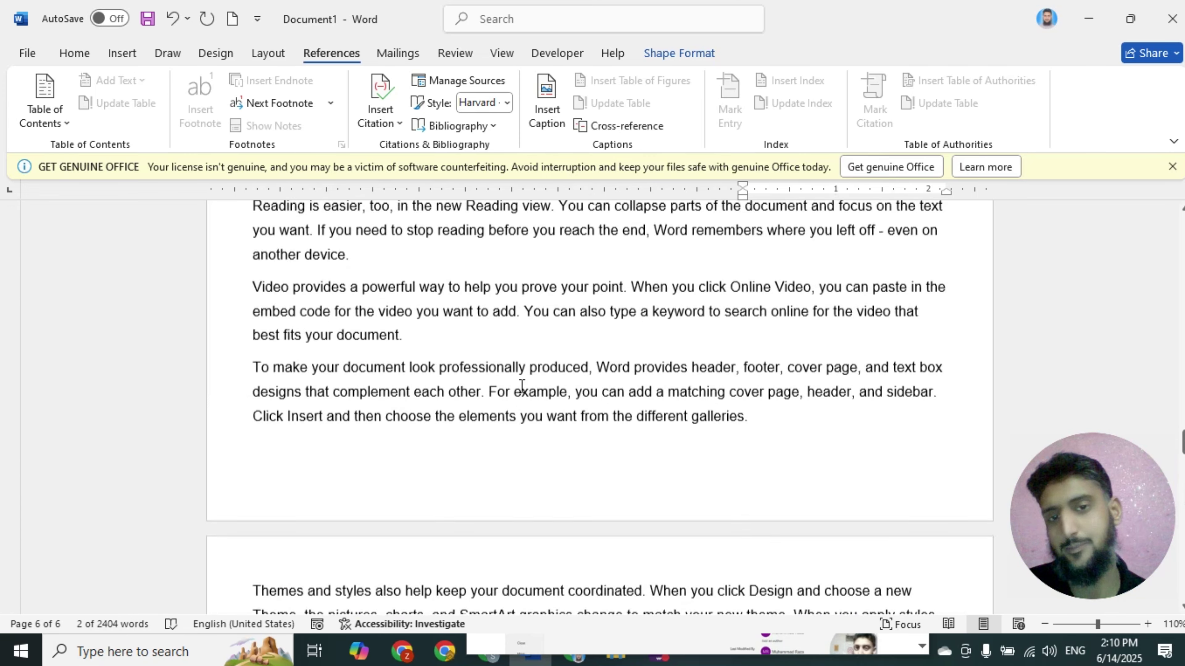
{"action": "scroll", "coordinate": [531, 374], "scroll_direction": "down", "scroll_amount": 10}
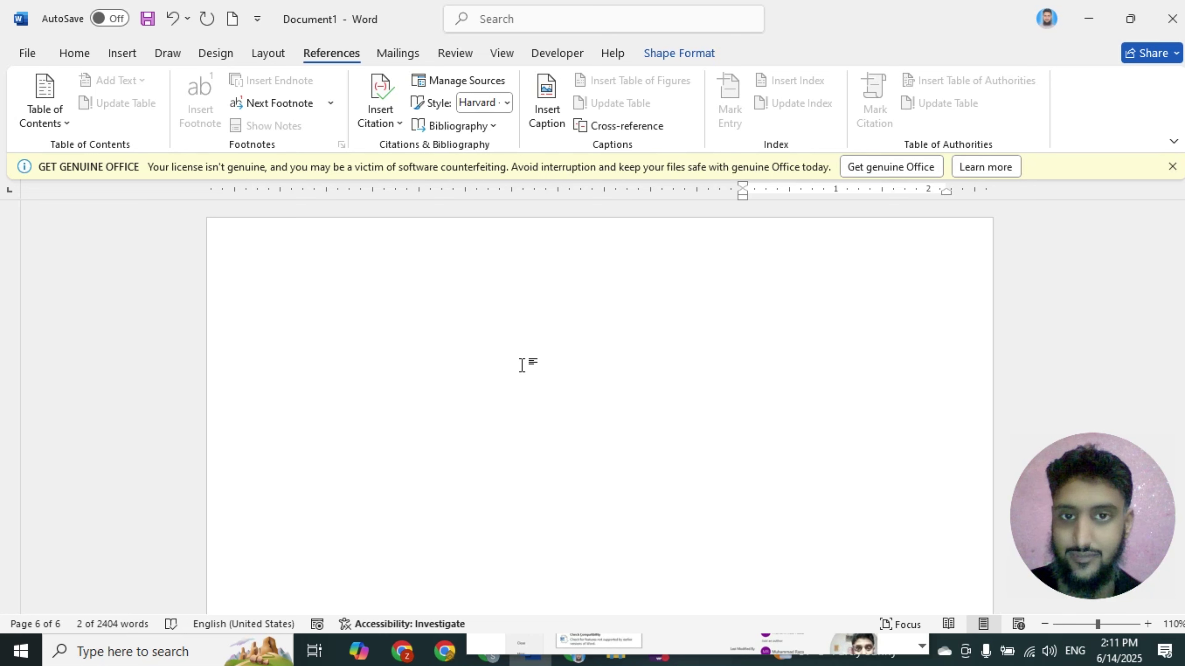
{"action": "left_click", "coordinate": [415, 248]}
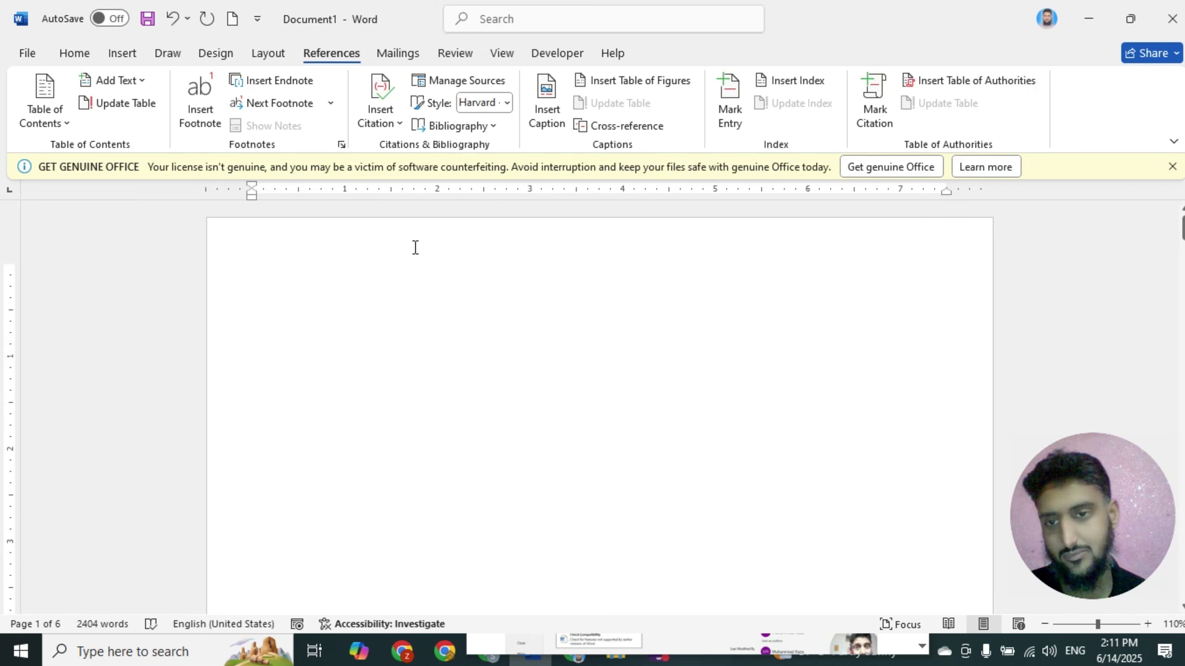
{"action": "key", "text": "Return"}
{"action": "key", "text": "Return"}
{"action": "key", "text": "Return"}
{"action": "key", "text": "Return"}
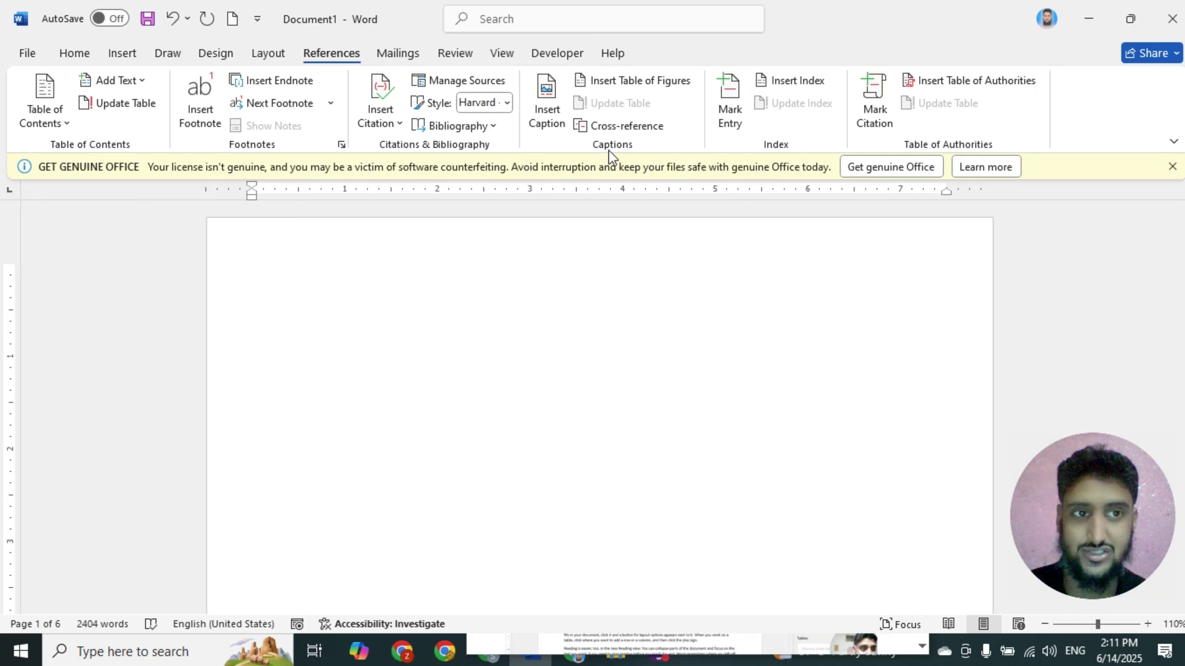
{"action": "left_click", "coordinate": [645, 89]}
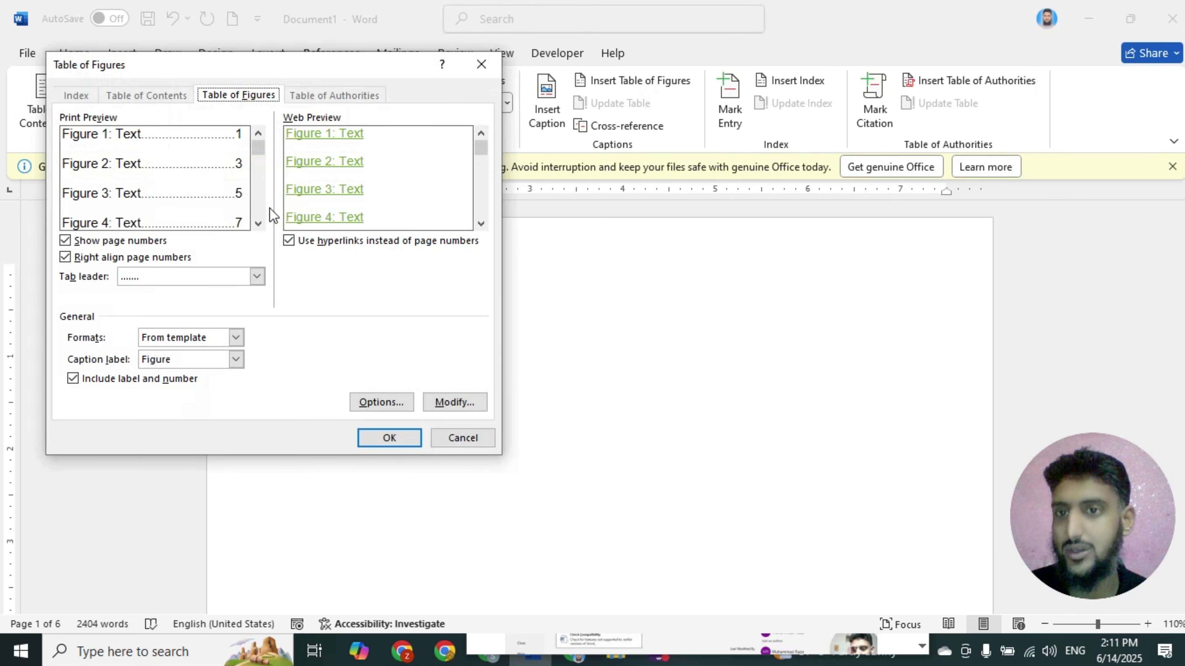
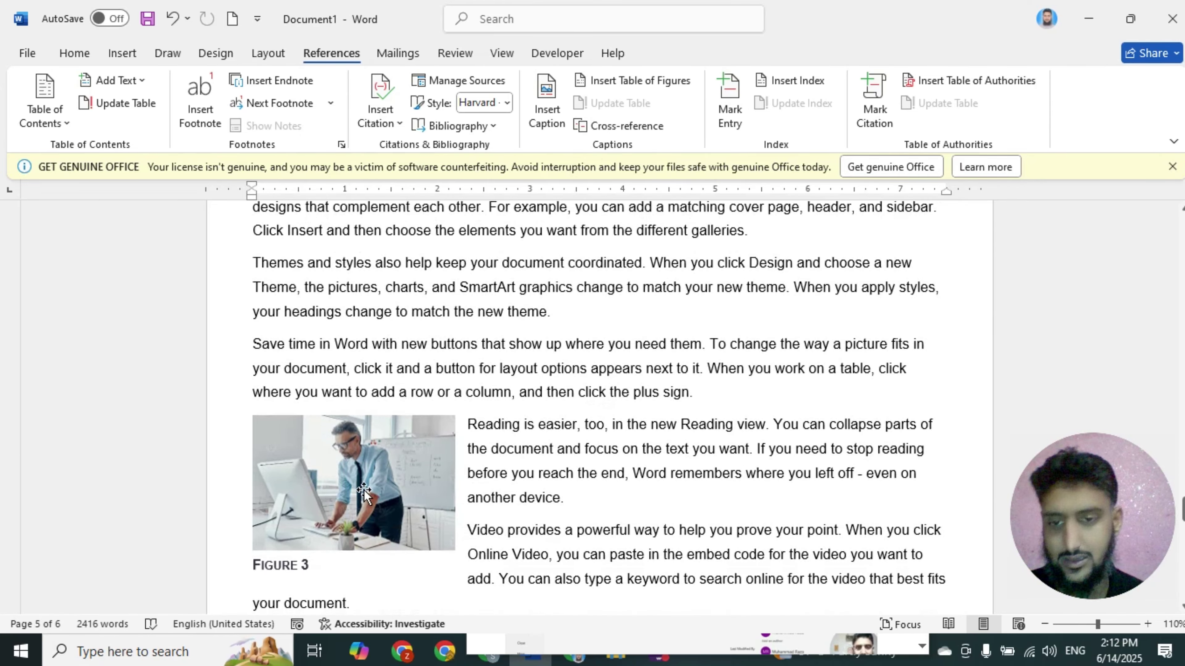
Copy the Figure 3 picture from page 5 and paste it on page 4 after the paragraph ending "match the new theme."
{"action": "left_click", "coordinate": [364, 490]}
{"action": "scroll", "coordinate": [367, 487], "scroll_direction": "up", "scroll_amount": 1}
{"action": "scroll", "coordinate": [585, 405], "scroll_direction": "up", "scroll_amount": 10}
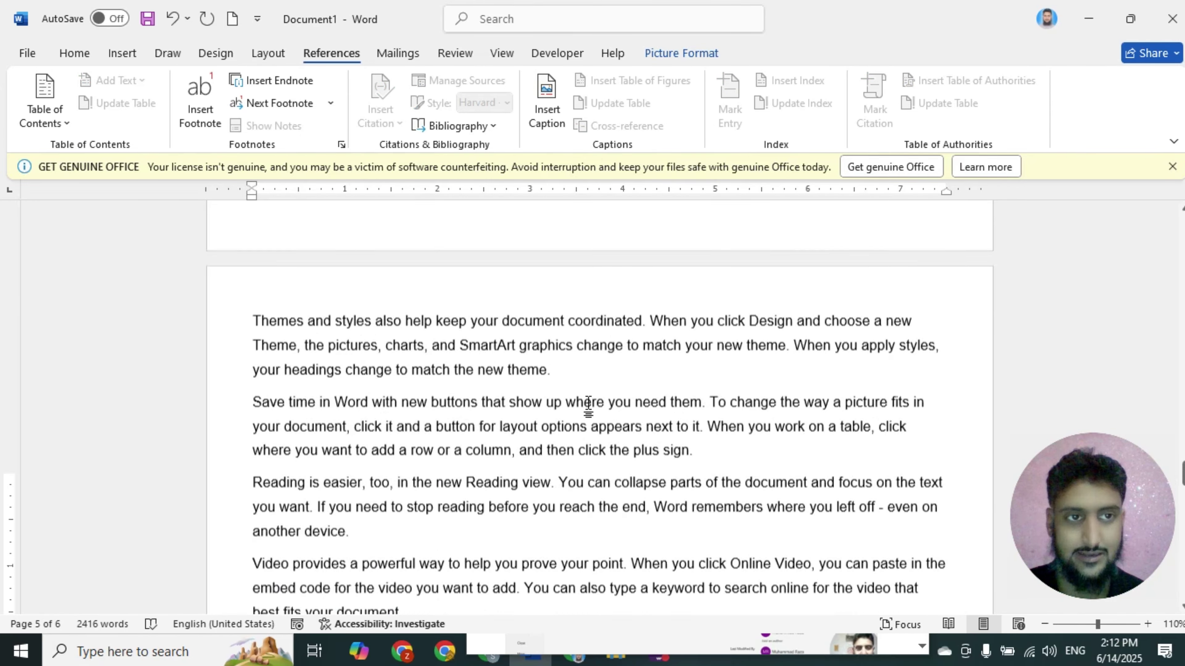
{"action": "scroll", "coordinate": [576, 383], "scroll_direction": "up", "scroll_amount": 1}
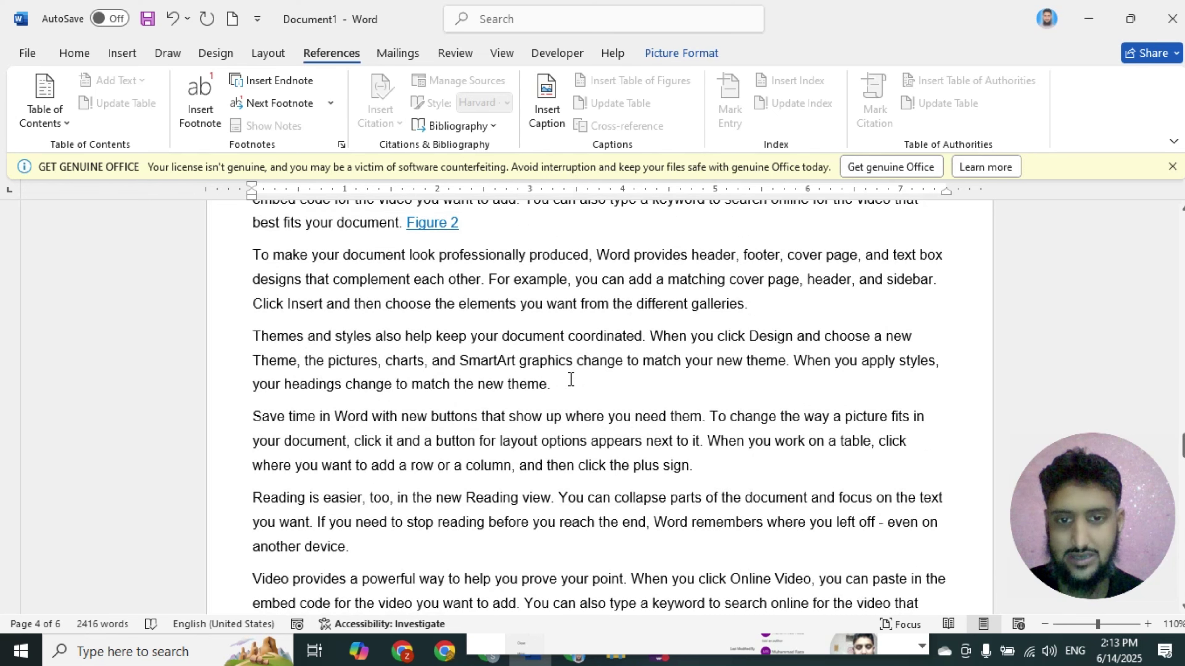
{"action": "left_click", "coordinate": [572, 384]}
{"action": "key", "text": "ctrl+v"}
{"action": "left_click", "coordinate": [397, 462]}
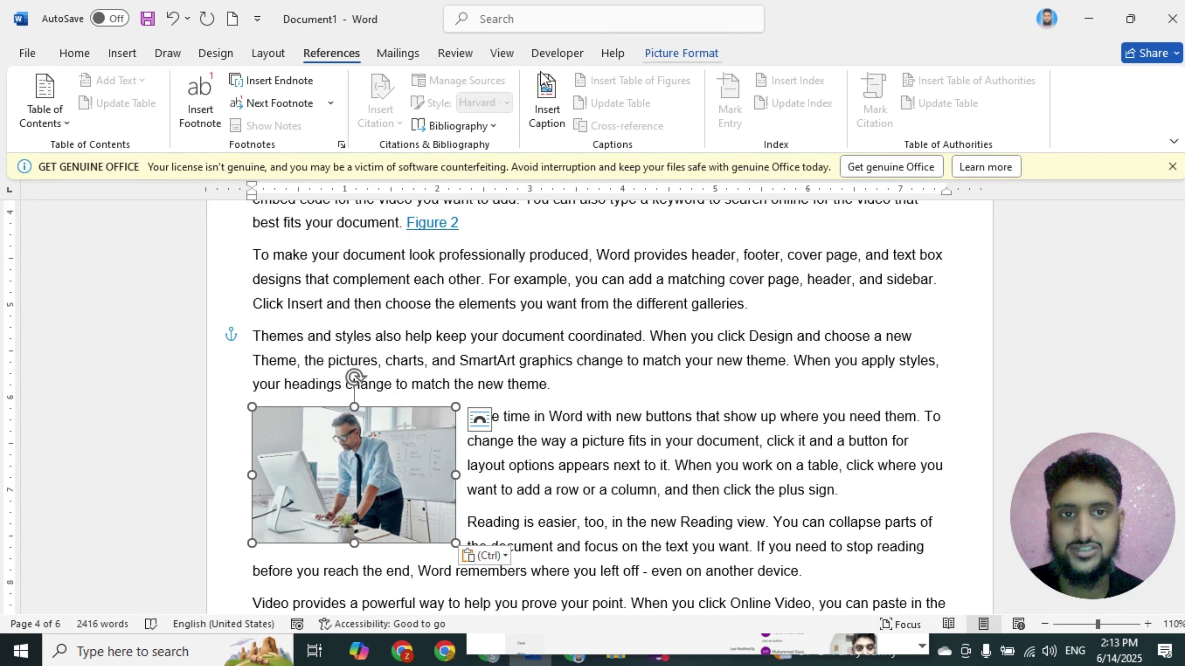
Replace the pasted picture on page 4 with the office-manager-presenting-data-analysis image file from the Others folder
{"action": "left_click", "coordinate": [691, 56]}
{"action": "left_click", "coordinate": [271, 103]}
{"action": "left_click", "coordinate": [305, 131]}
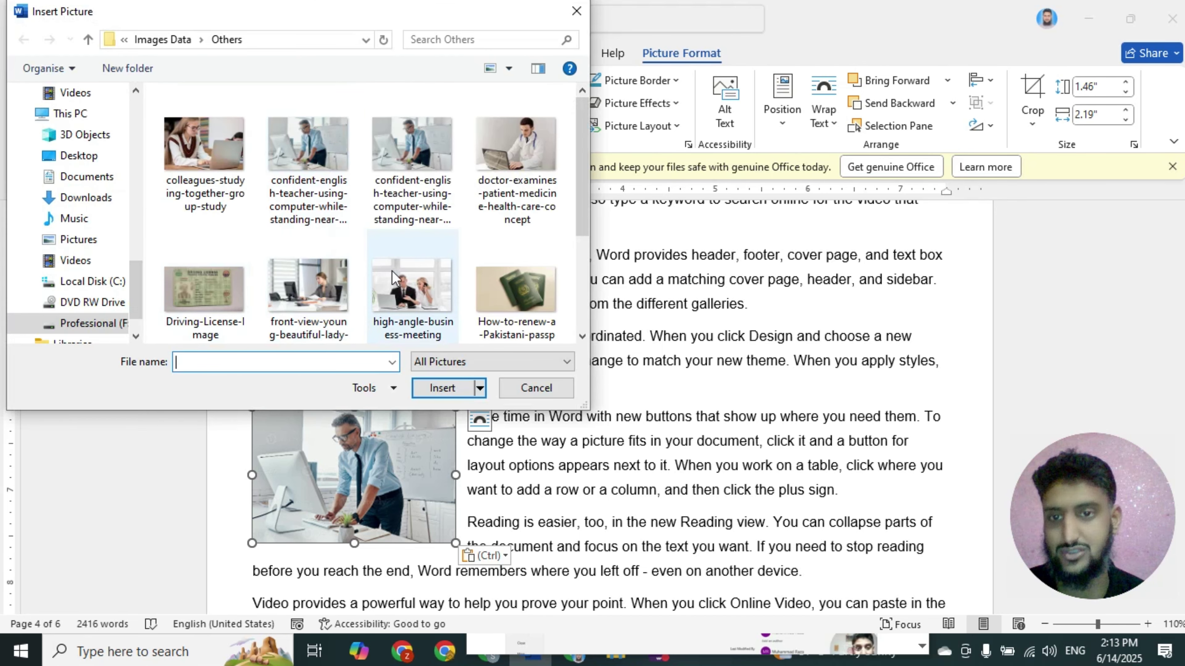
{"action": "scroll", "coordinate": [390, 249], "scroll_direction": "down", "scroll_amount": 2}
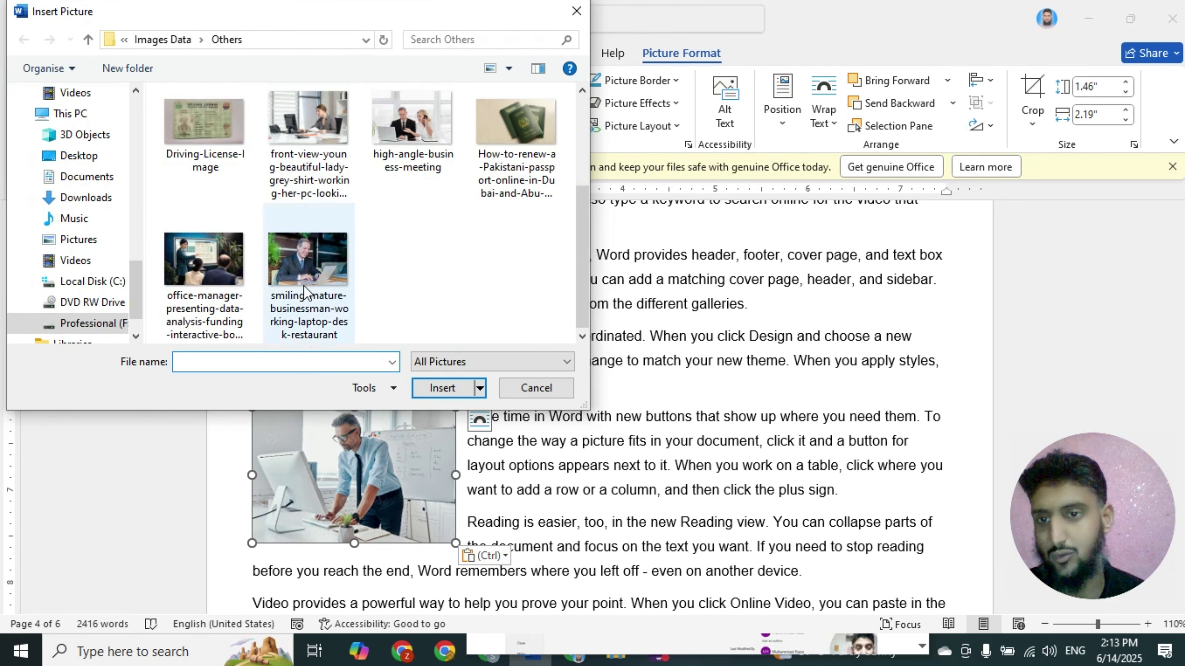
{"action": "double_click", "coordinate": [215, 272]}
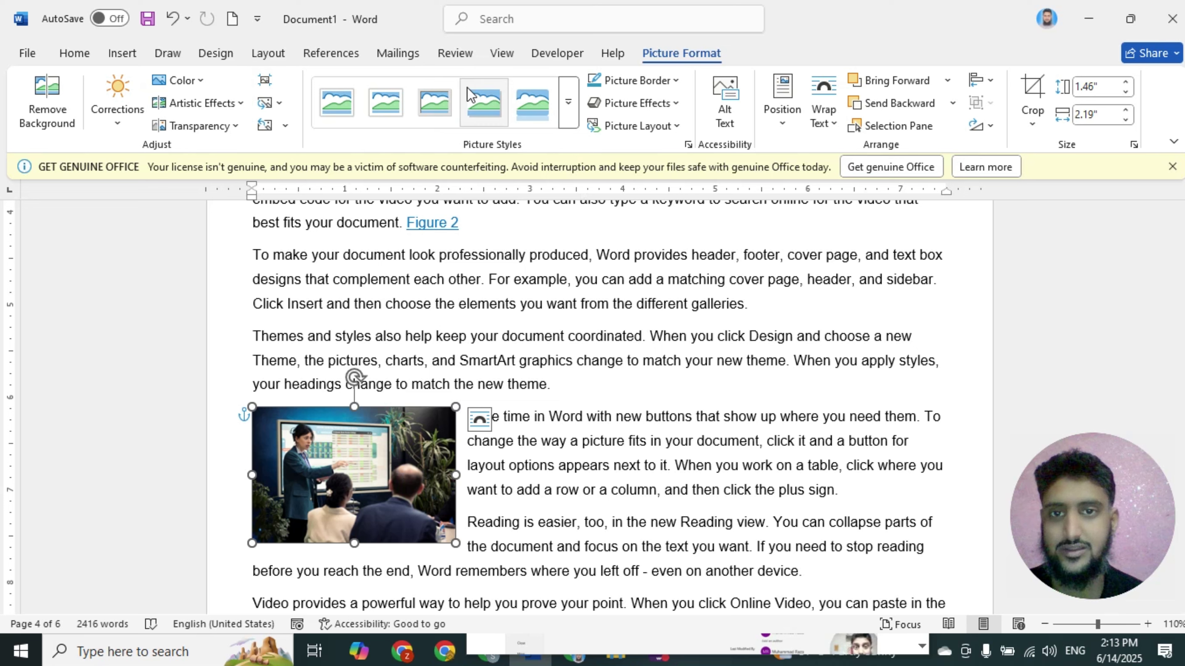
Add a Figure 3 caption below the replaced picture on page 4
{"action": "left_click", "coordinate": [347, 57]}
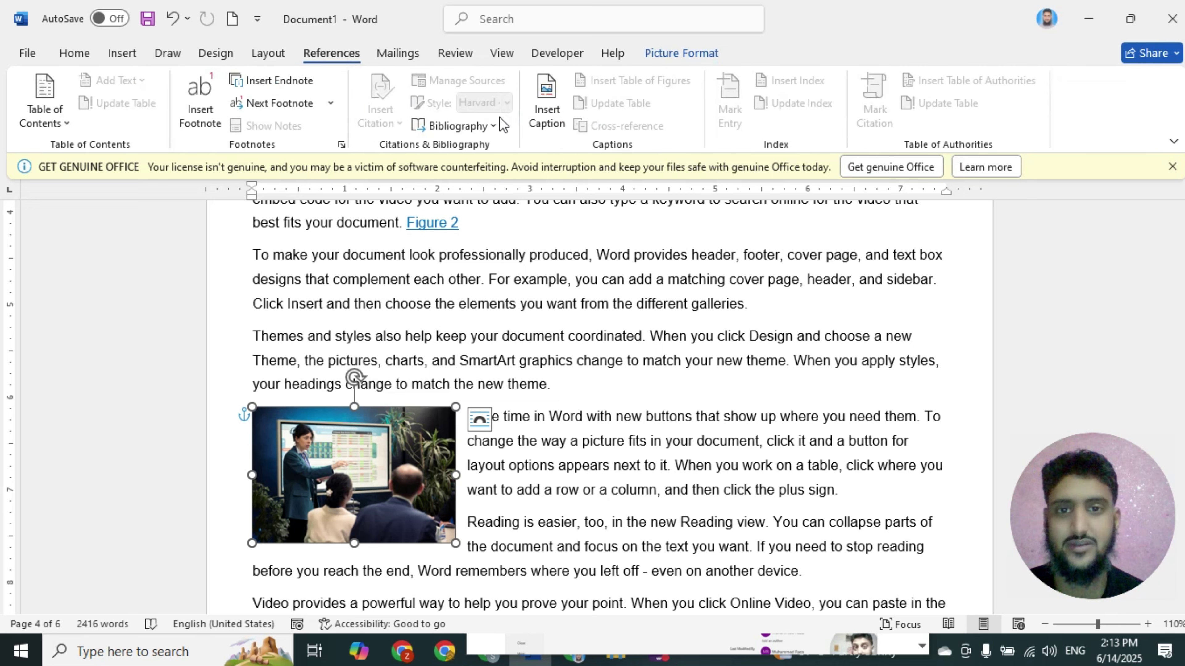
{"action": "left_click", "coordinate": [546, 107]}
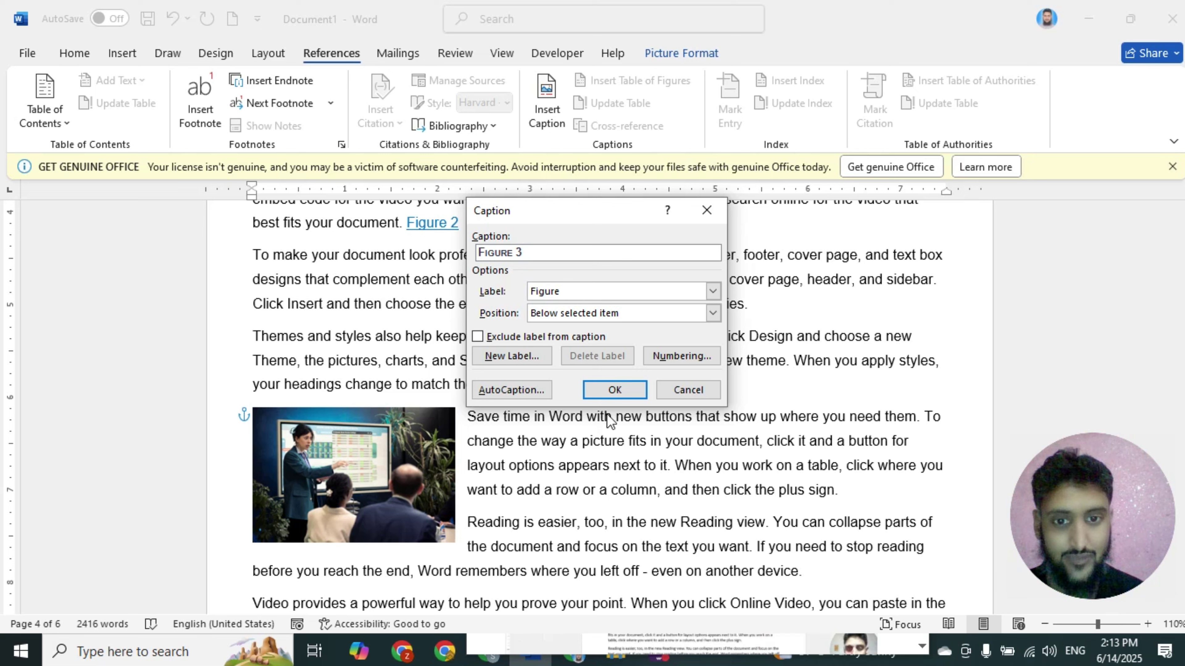
{"action": "left_click", "coordinate": [615, 390]}
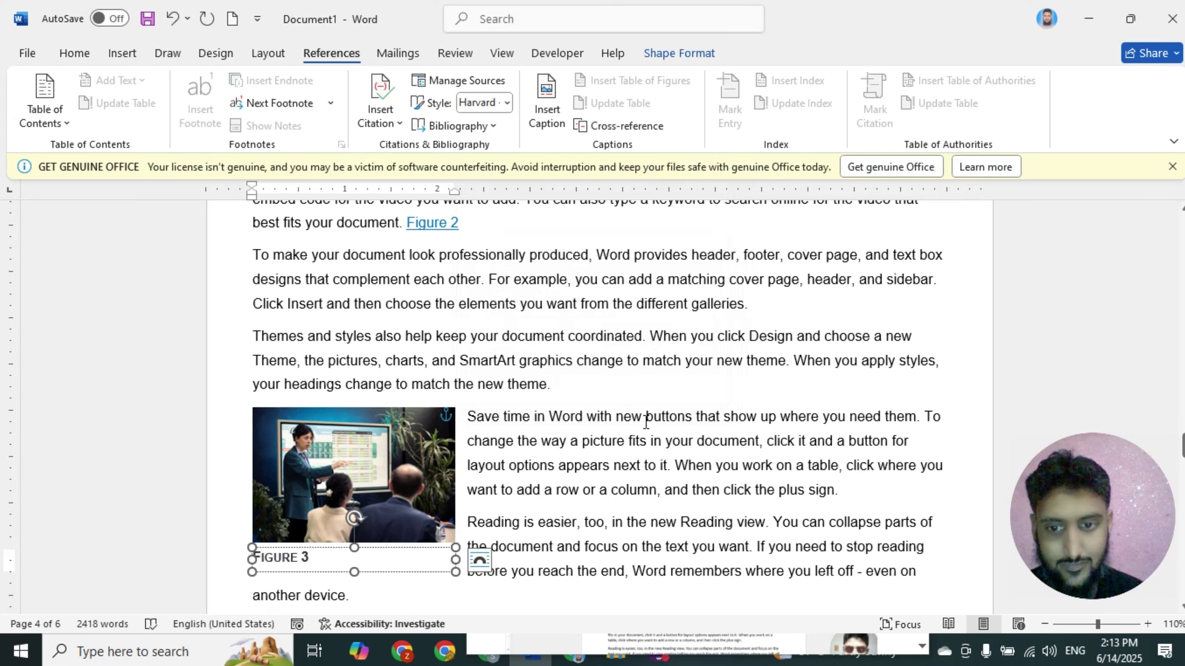
Update the entire table of figures on page 1, including its entries and page numbers
{"action": "left_click", "coordinate": [646, 419]}
{"action": "scroll", "coordinate": [633, 473], "scroll_direction": "up", "scroll_amount": 5}
{"action": "scroll", "coordinate": [633, 473], "scroll_direction": "up", "scroll_amount": 10}
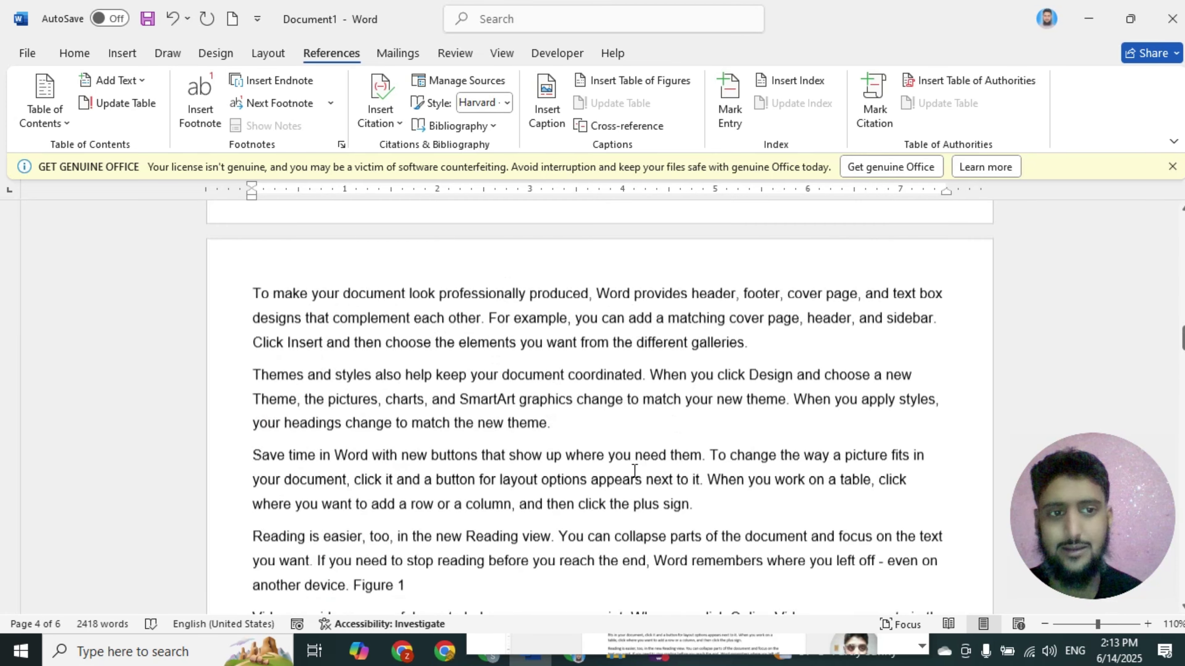
{"action": "scroll", "coordinate": [634, 469], "scroll_direction": "up", "scroll_amount": 10}
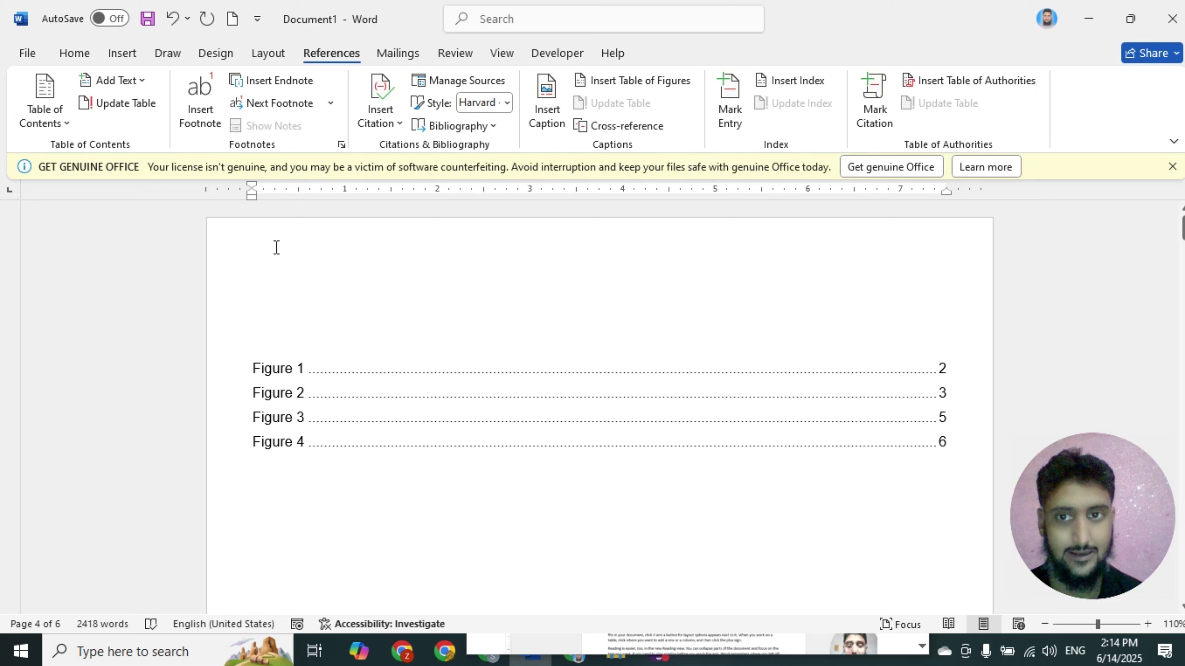
{"action": "left_click", "coordinate": [332, 368]}
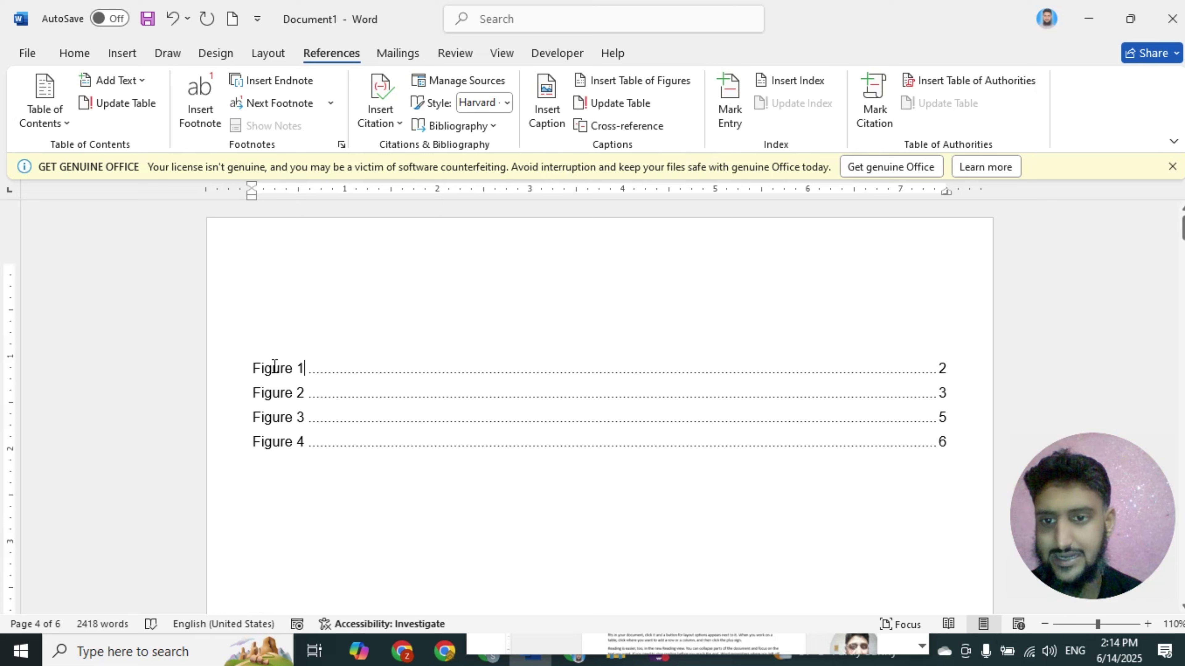
{"action": "left_click", "coordinate": [325, 339]}
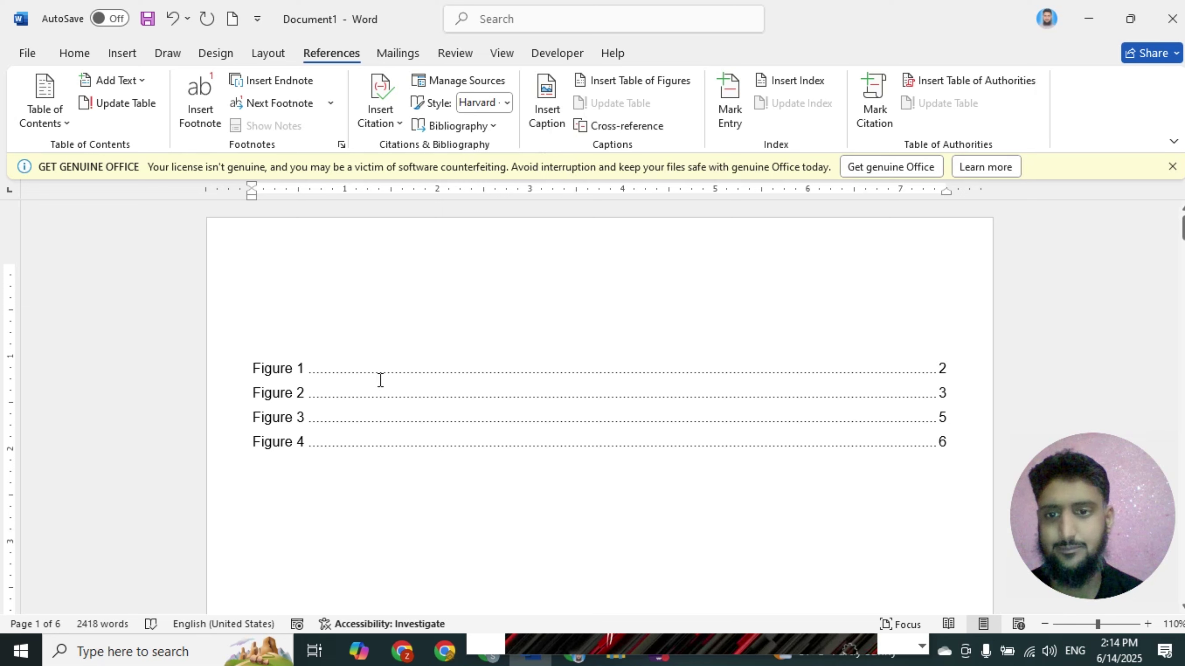
{"action": "triple_click", "coordinate": [285, 372]}
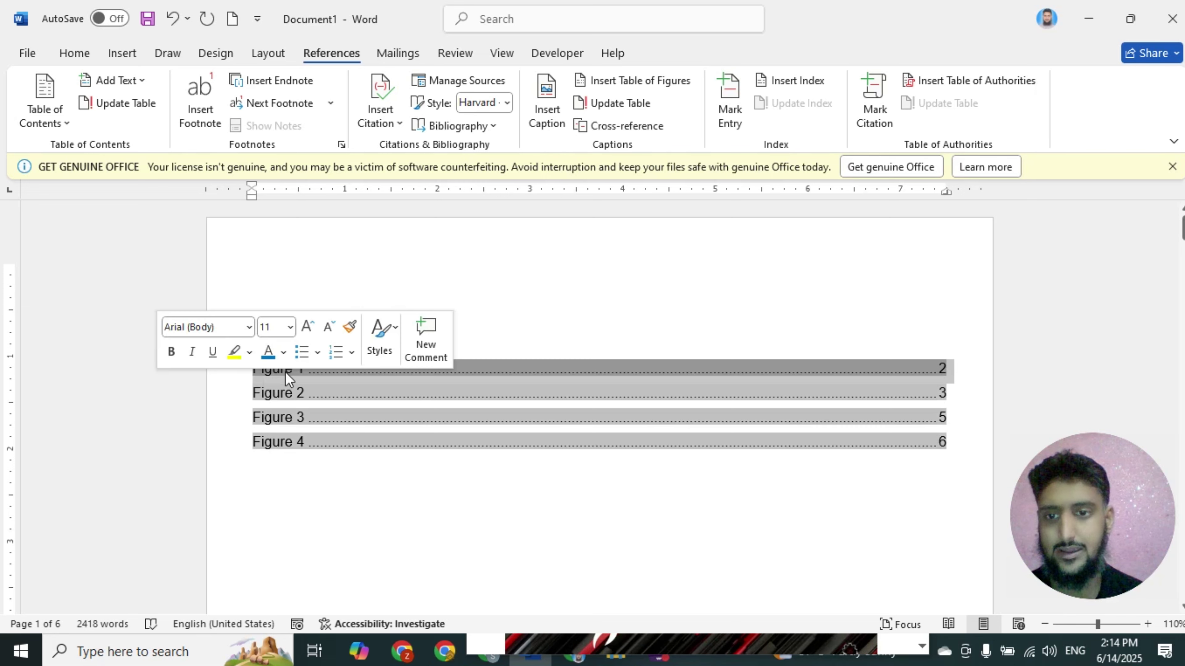
{"action": "left_click", "coordinate": [625, 106]}
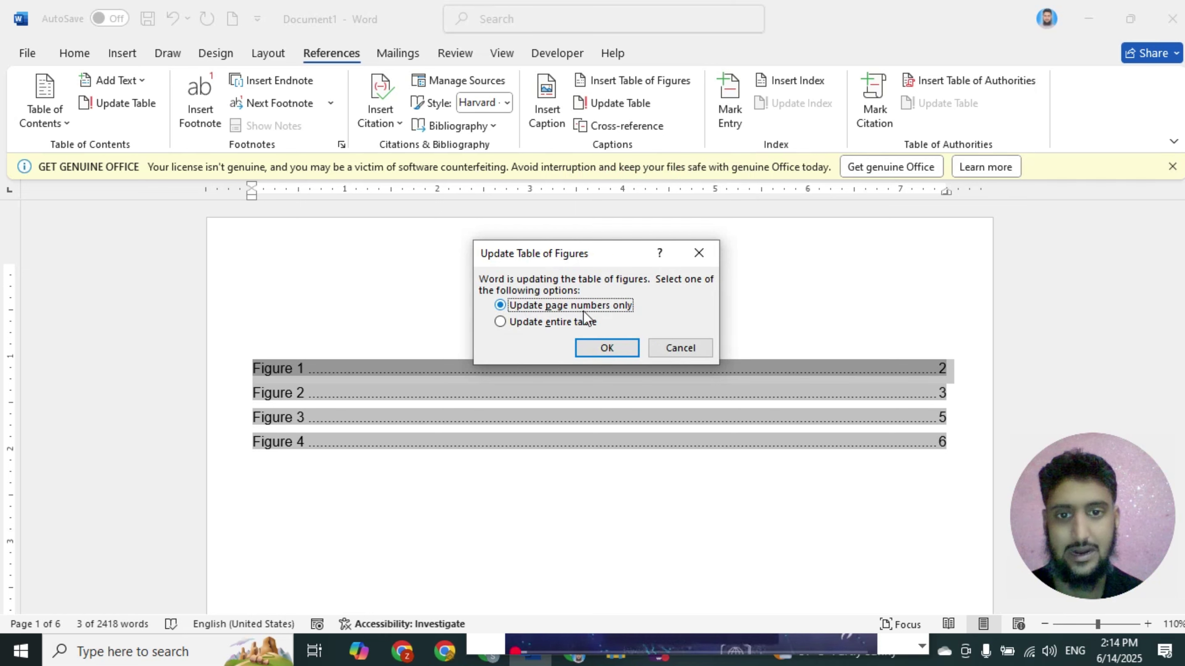
{"action": "left_click", "coordinate": [548, 321]}
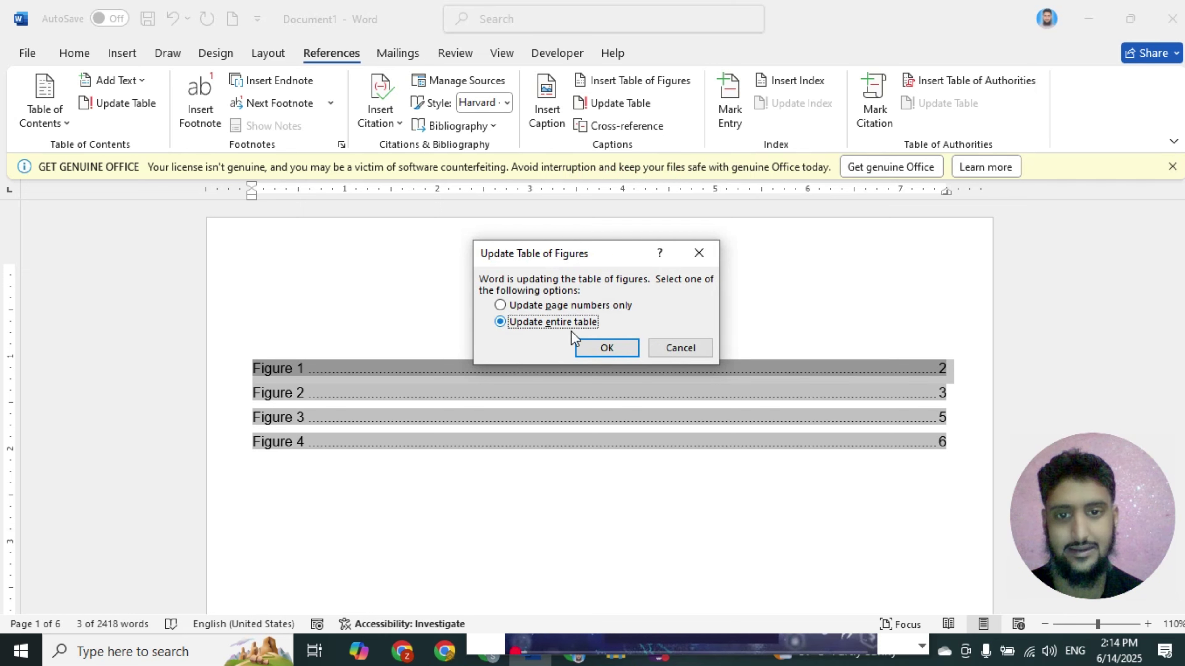
{"action": "left_click", "coordinate": [591, 350]}
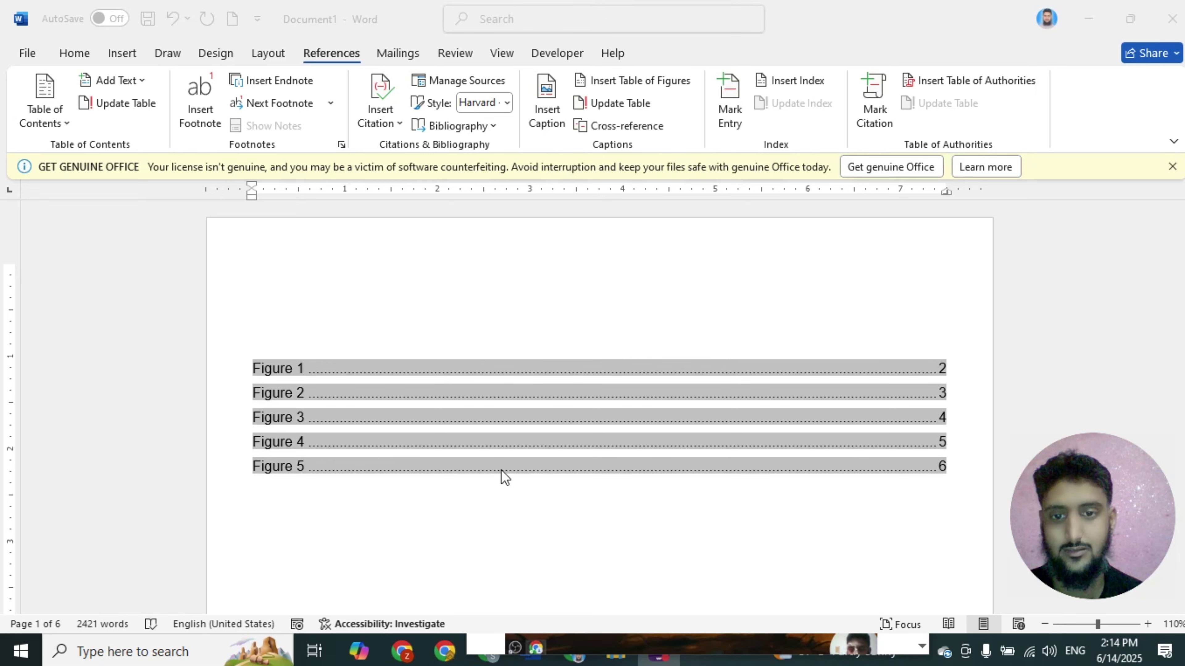
{"action": "left_click", "coordinate": [366, 492]}
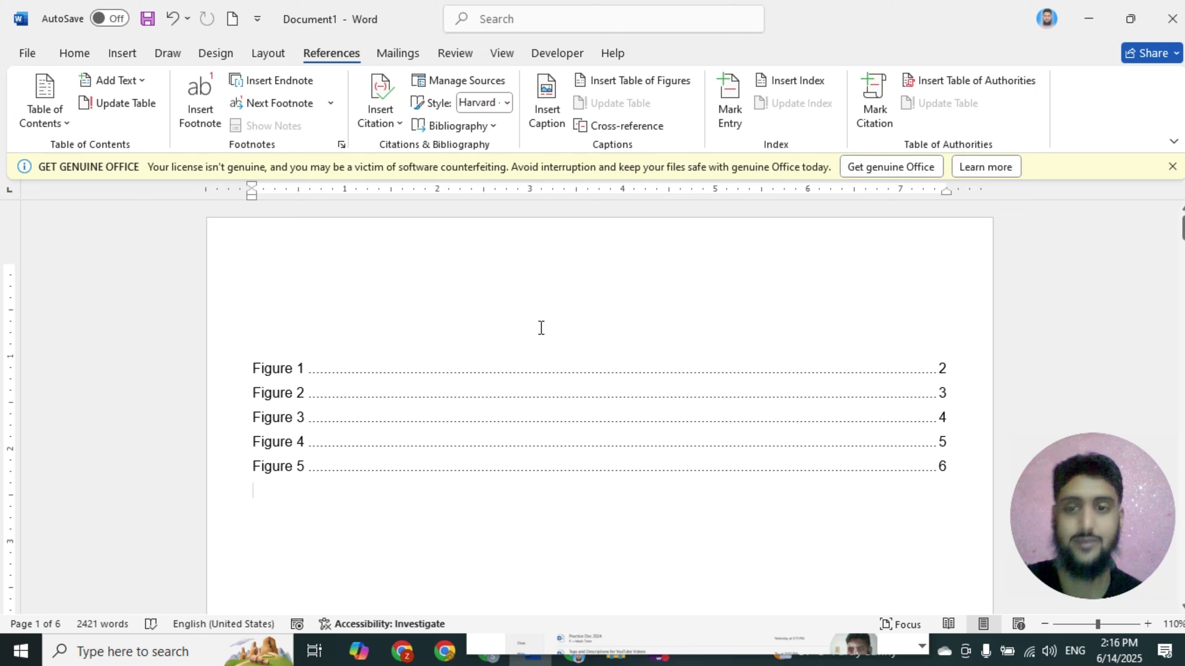
Follow the Figure 1 link in the table of figures to its caption, and return to the table on page 1
{"action": "double_click", "coordinate": [282, 371]}
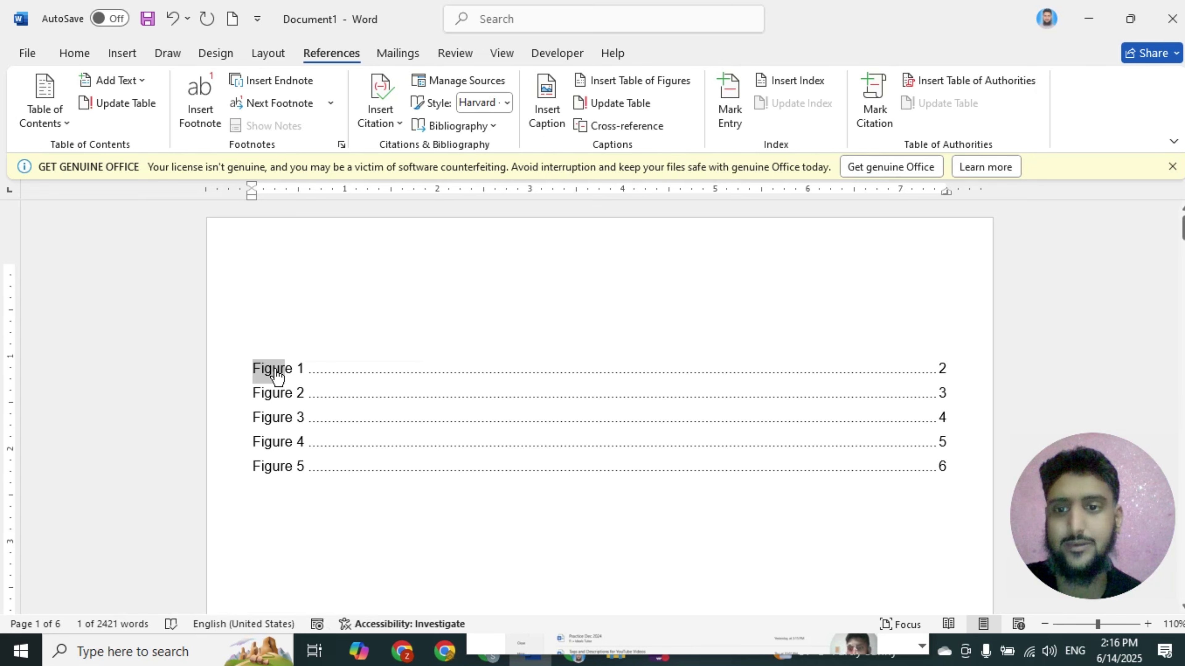
{"action": "left_click", "coordinate": [275, 368], "text": "ctrl"}
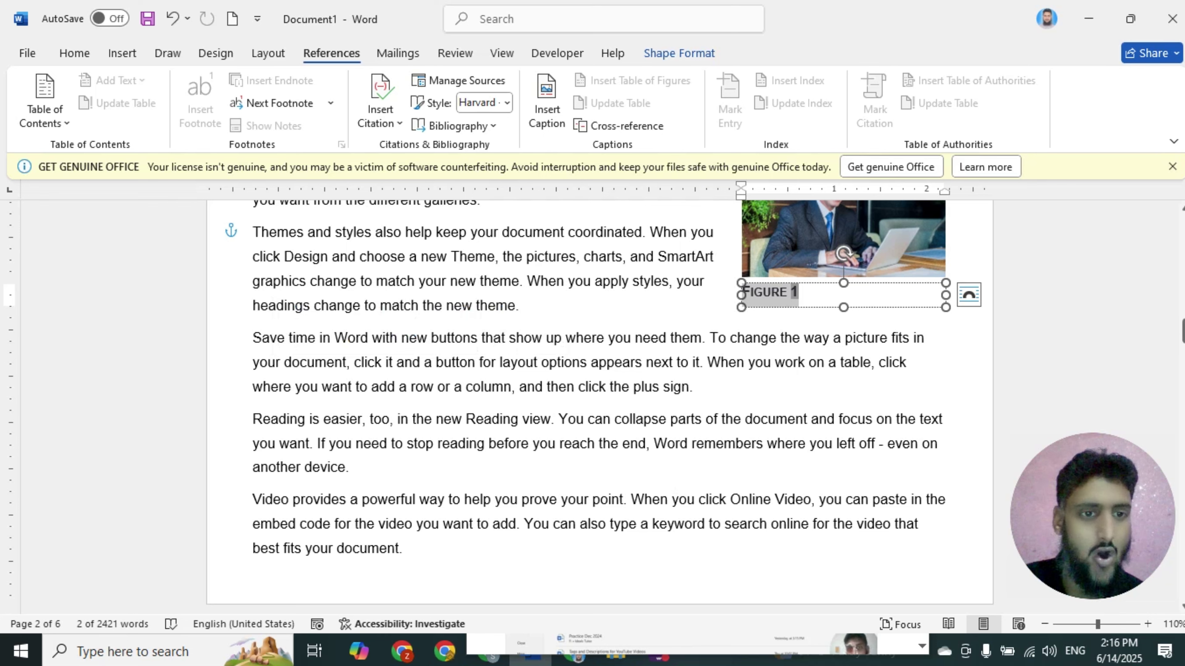
{"action": "left_click_drag", "start_coordinate": [1183, 331], "coordinate": [1180, 206]}
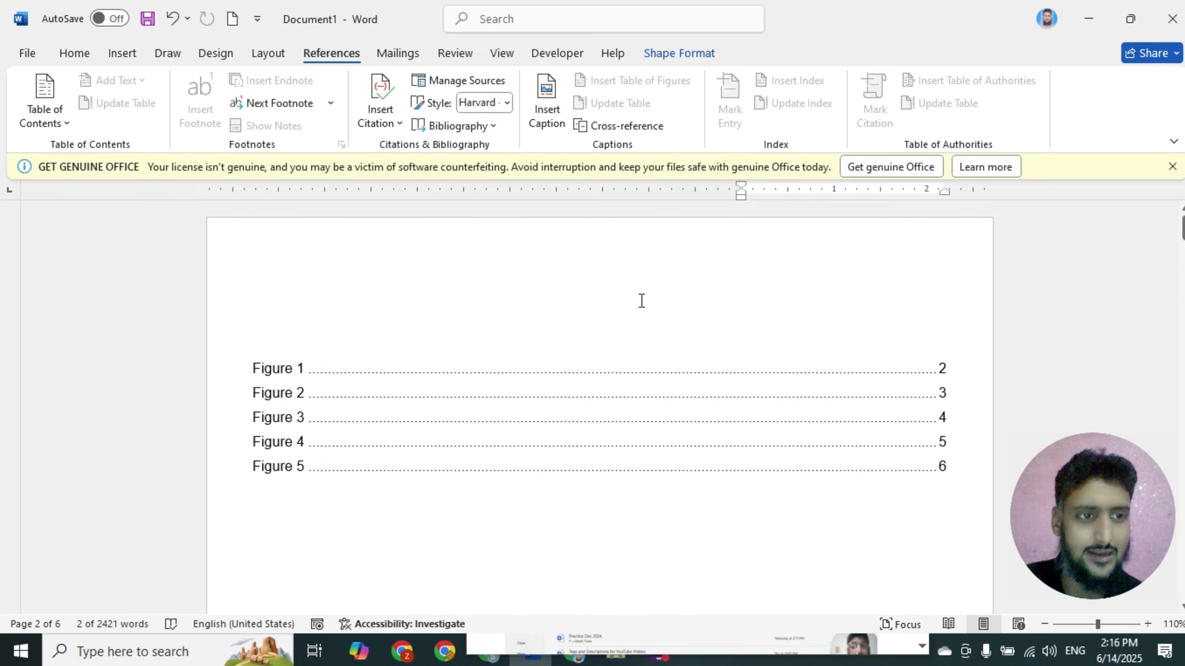
Follow the Figure 4 link in the table of figures to its caption, and return to the table on page 1
{"action": "left_click", "coordinate": [285, 443], "text": "ctrl"}
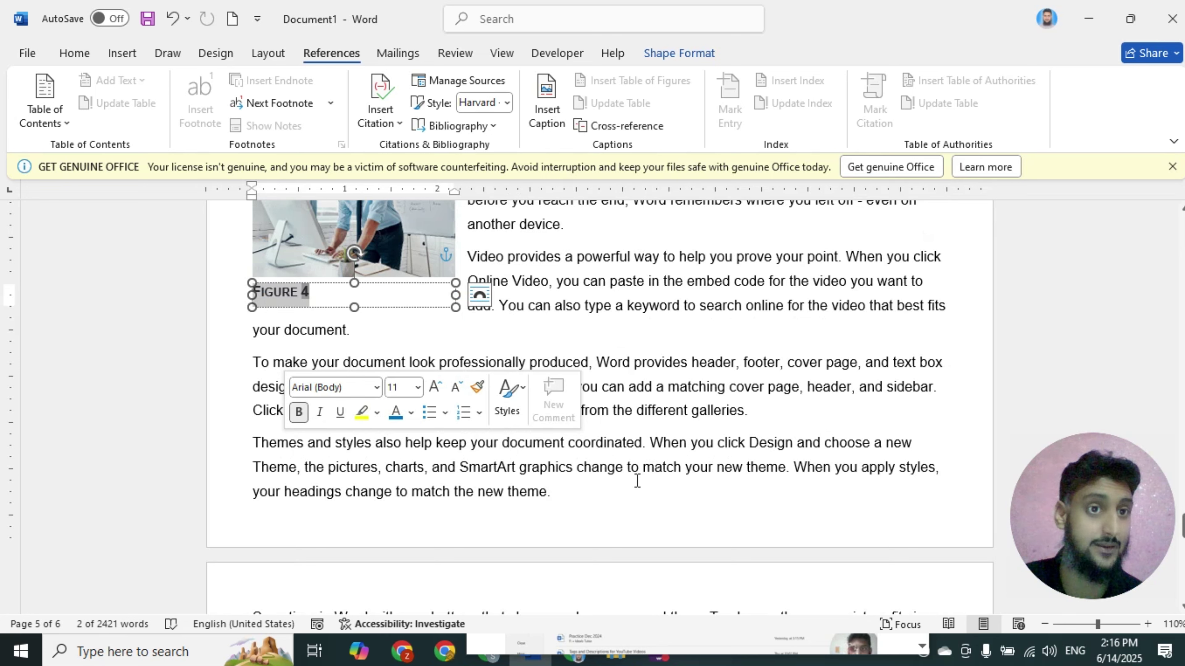
{"action": "left_click", "coordinate": [567, 344]}
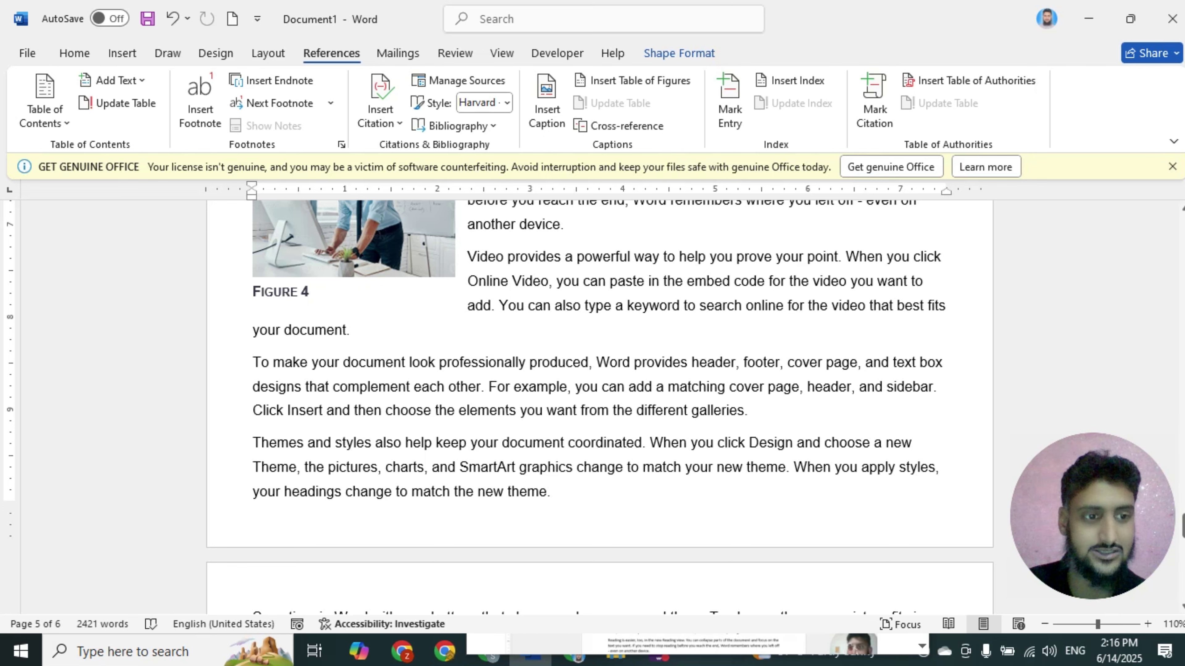
{"action": "scroll", "coordinate": [564, 312], "scroll_direction": "down", "scroll_amount": 15}
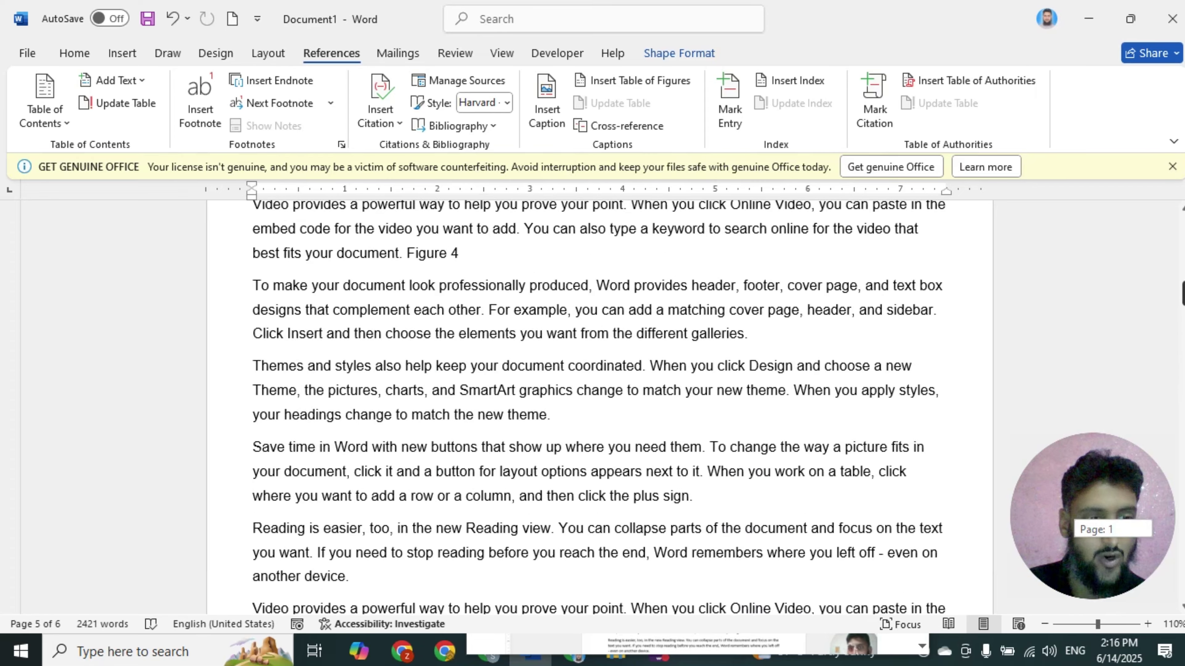
{"action": "left_click", "coordinate": [368, 367]}
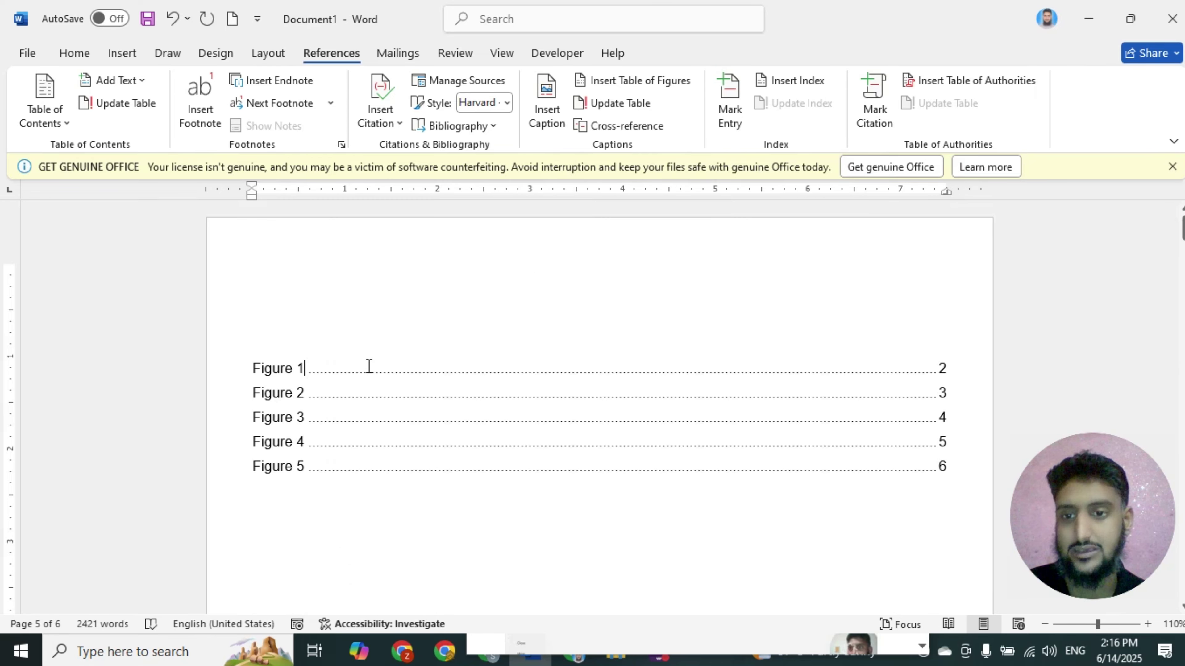
{"action": "scroll", "coordinate": [484, 504], "scroll_direction": "down", "scroll_amount": 2}
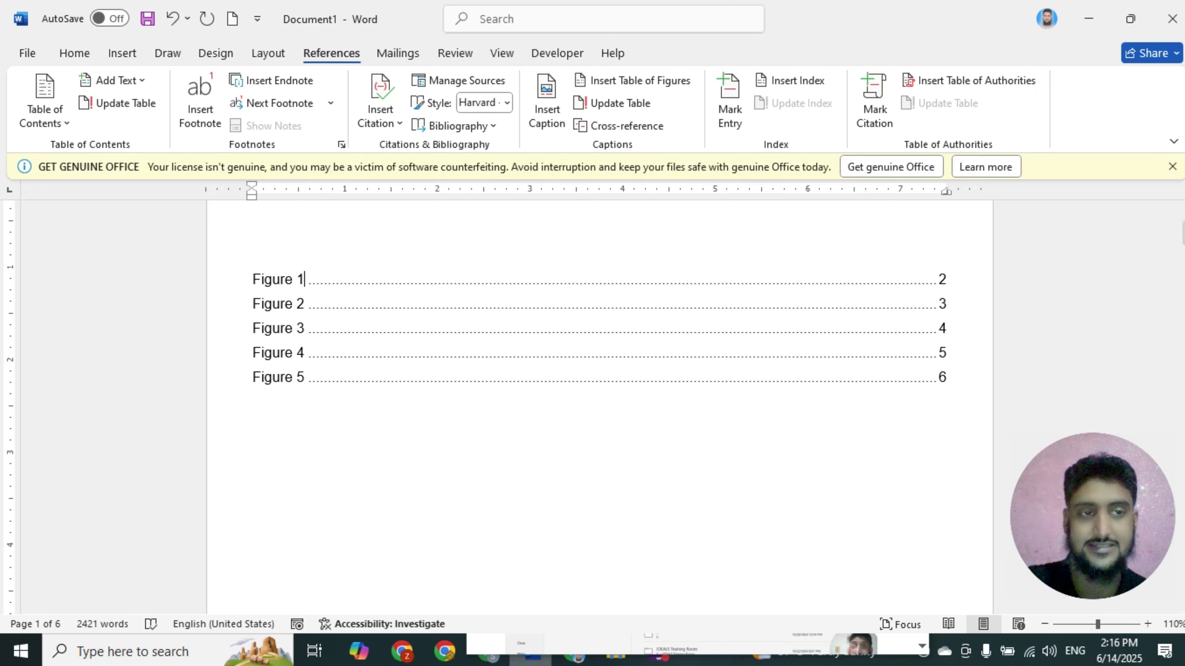
{"action": "mouse_move", "coordinate": [531, 651]}
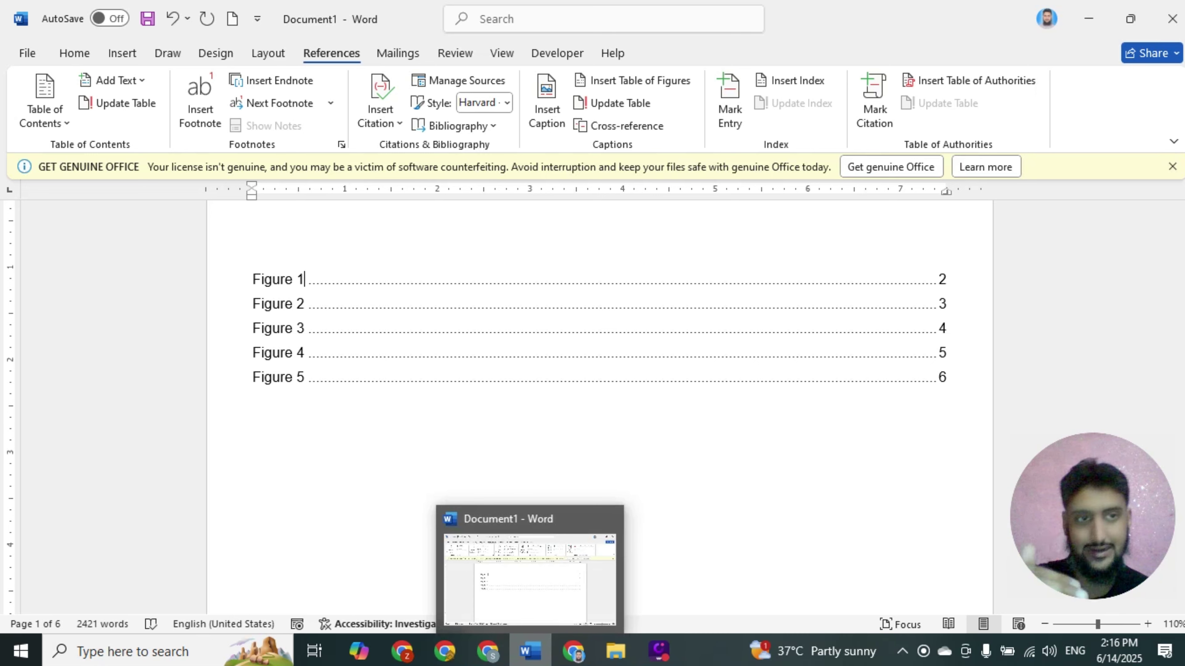